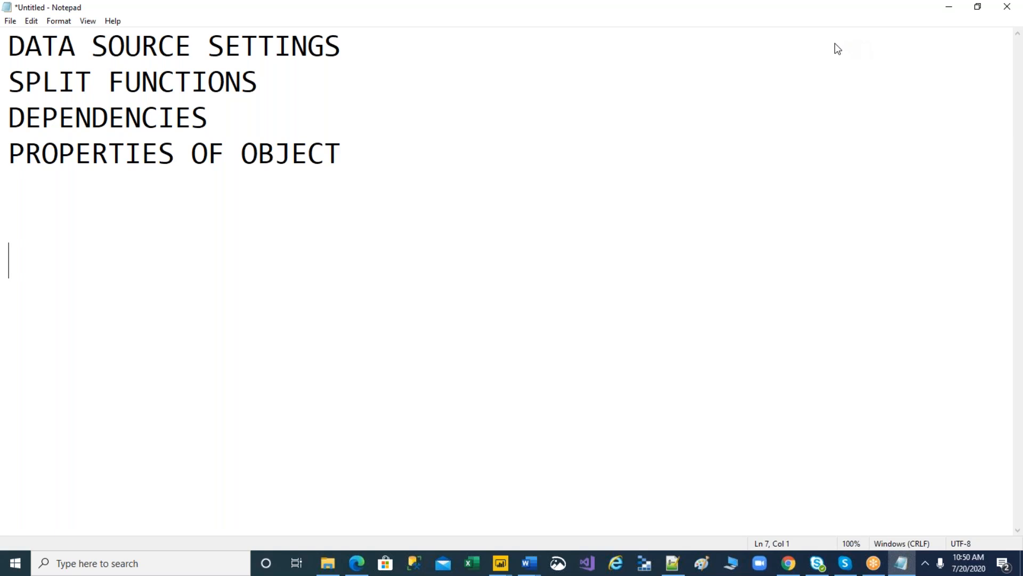
Add the line "HOW TO EXTRACT STREAMIG /LIVE DATA FROM THE WEBSITE" a few blank lines below the topic list.
{"action": "left_click", "coordinate": [801, 37]}
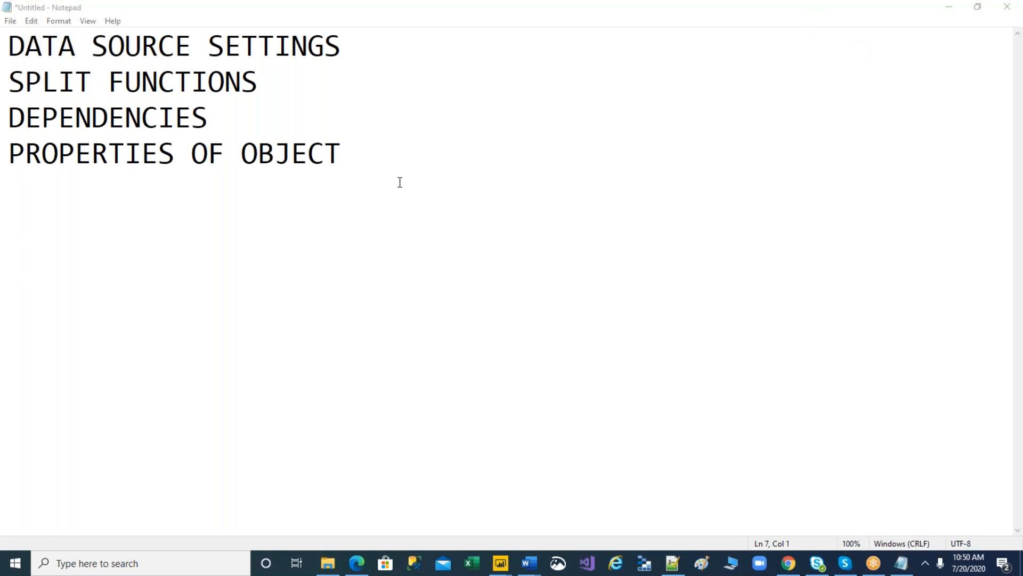
{"action": "left_click", "coordinate": [386, 154]}
{"action": "key", "text": "Down"}
{"action": "key", "text": "Down"}
{"action": "key", "text": "Down"}
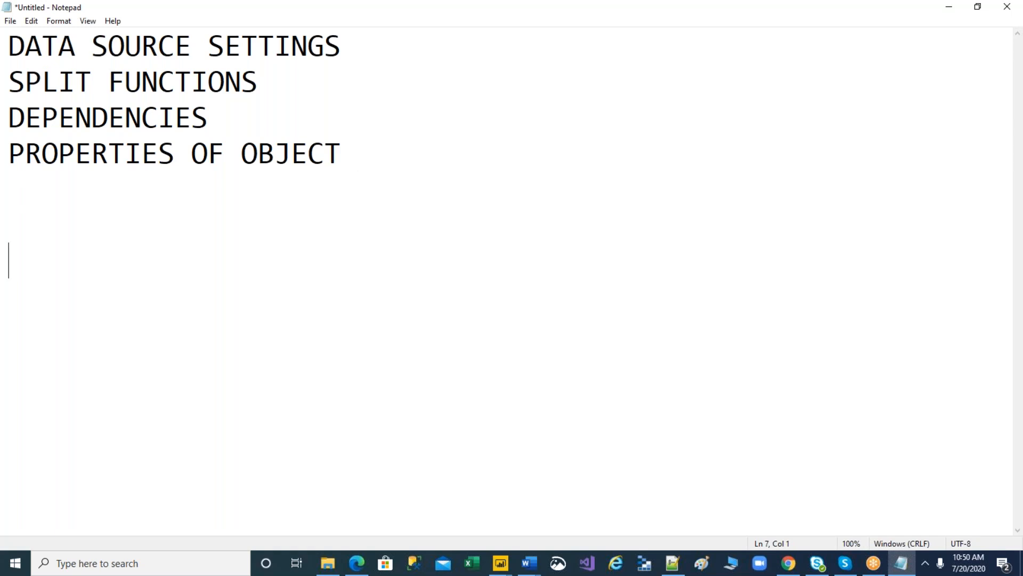
{"action": "type", "text": "HOW TO EXTA"}
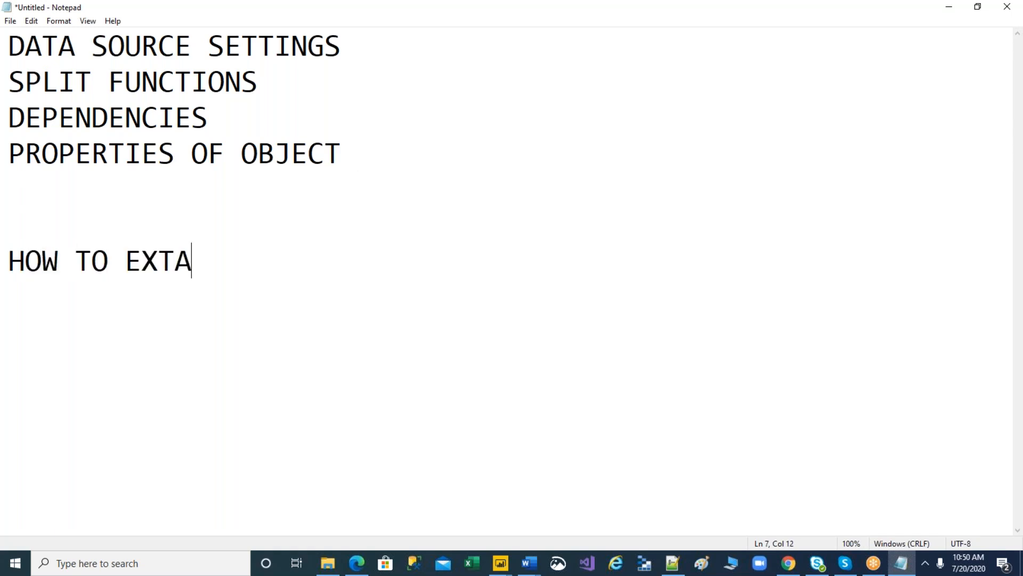
{"action": "key", "text": "BackSpace"}
{"action": "type", "text": "RACT S"}
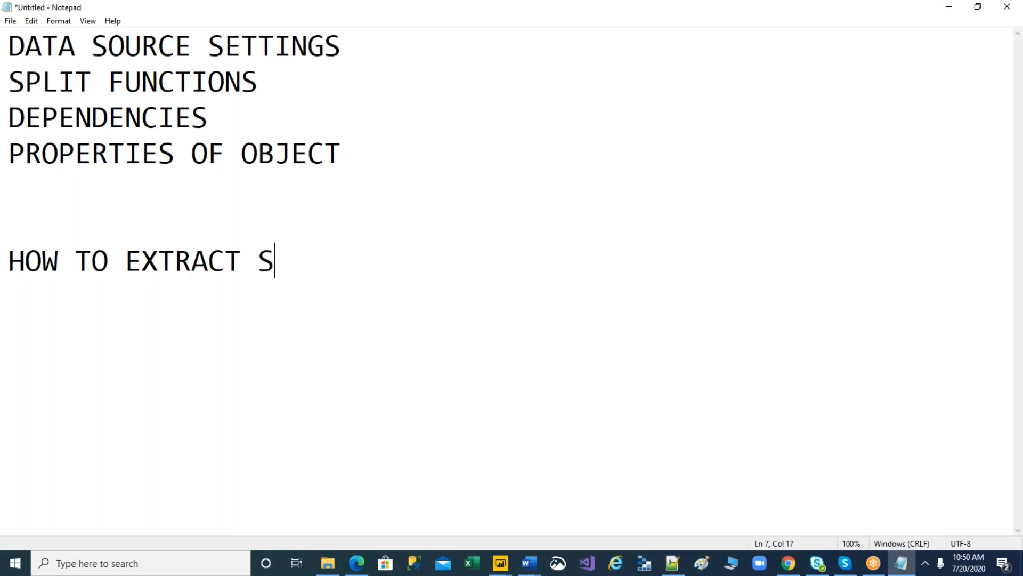
{"action": "type", "text": "TEA"}
{"action": "key", "text": "BackSpace"}
{"action": "key", "text": "BackSpace"}
{"action": "type", "text": "RA"}
{"action": "key", "text": "BackSpace"}
{"action": "type", "text": "EAMIG /LIVE DATA FROM THE "}
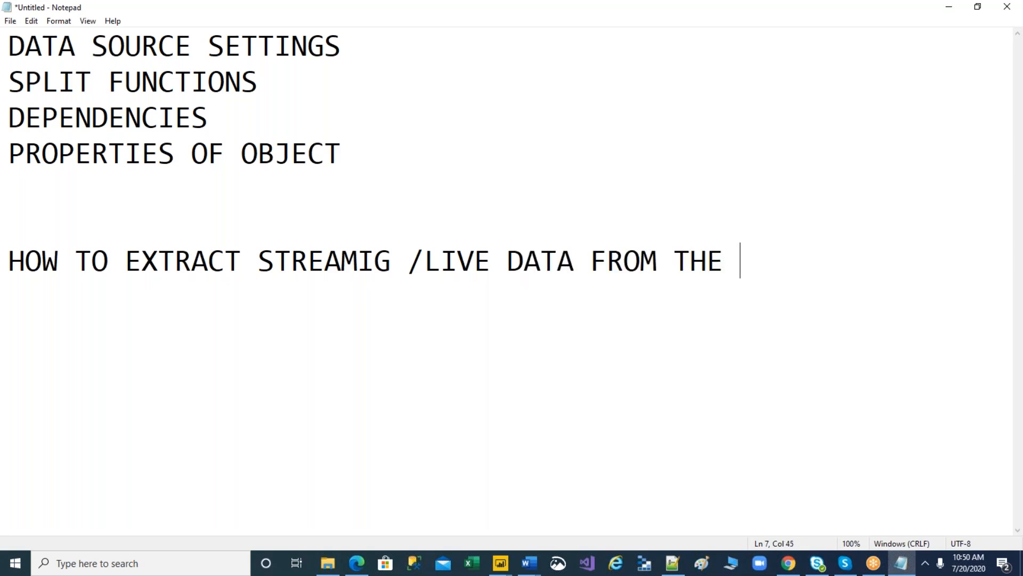
{"action": "type", "text": "WEBSIET"}
{"action": "key", "text": "BackSpace"}
{"action": "key", "text": "BackSpace"}
{"action": "type", "text": "TE"}
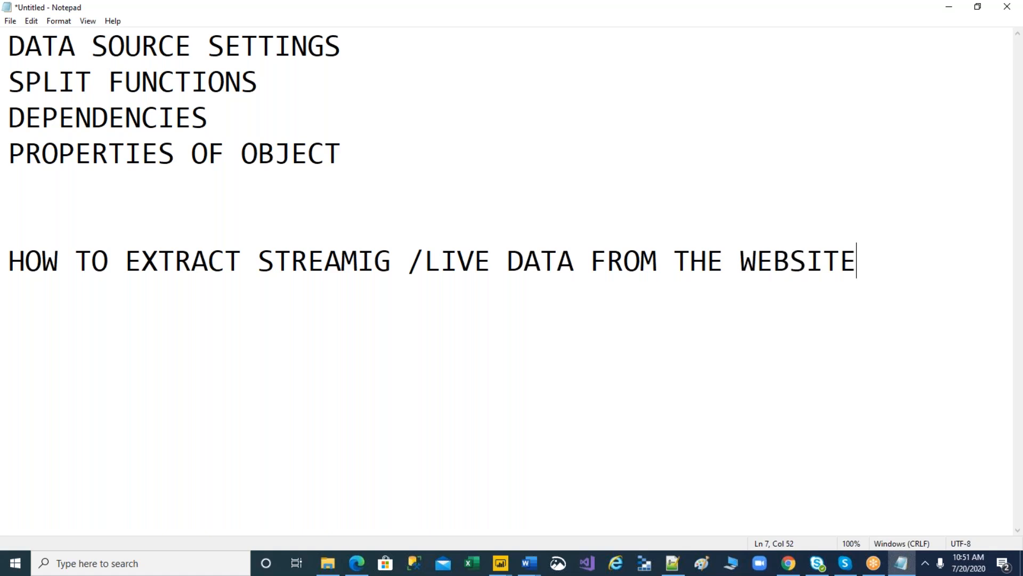
Continue the question on a new line with "TO YOUR POWER BI DESKTOP?".
{"action": "key", "text": "Return"}
{"action": "type", "text": "TO YOUR POWER"}
{"action": "key", "text": "BackSpace"}
{"action": "key", "text": "BackSpace"}
{"action": "type", "text": "WER "}
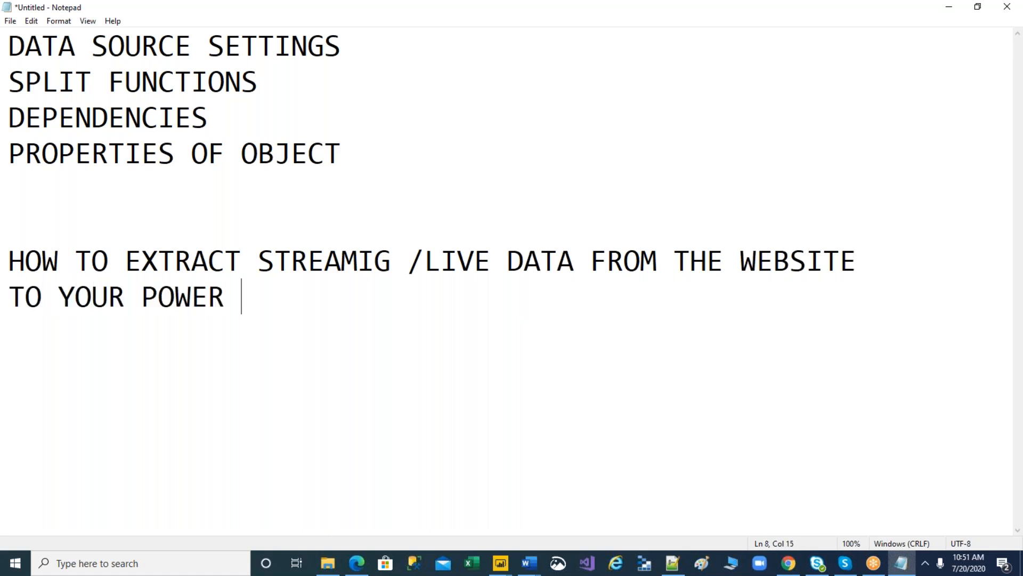
{"action": "type", "text": "BI DESKTOP"}
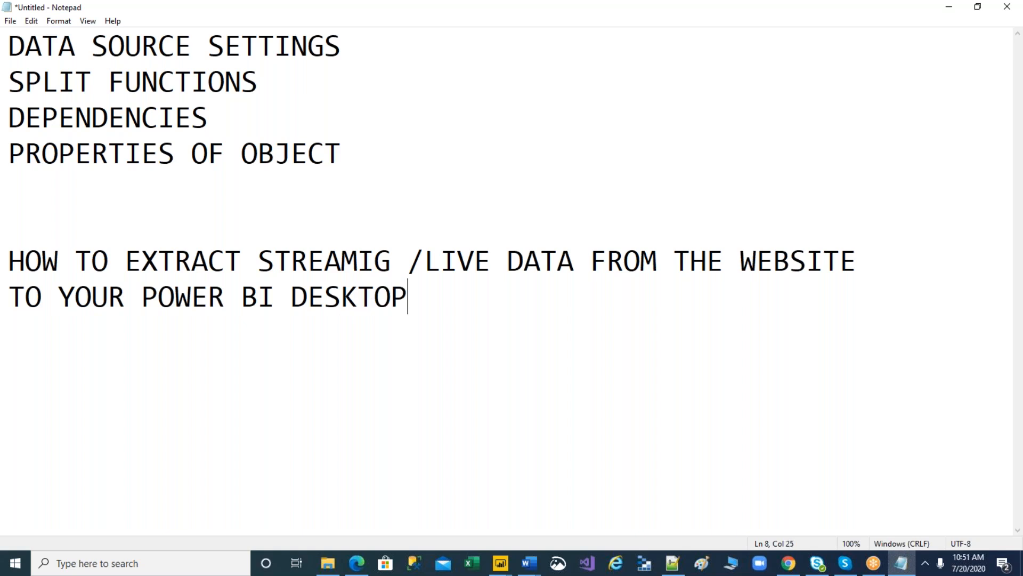
{"action": "type", "text": "?"}
{"action": "left_click_drag", "start_coordinate": [435, 309], "coordinate": [13, 271]}
{"action": "left_click", "coordinate": [123, 217]}
{"action": "left_click", "coordinate": [451, 299], "text": "shift"}
{"action": "left_click", "coordinate": [83, 206]}
Switch to the Power Query Editor window and dismiss the notice about the age of the preview.
{"action": "key", "text": "alt+Tab"}
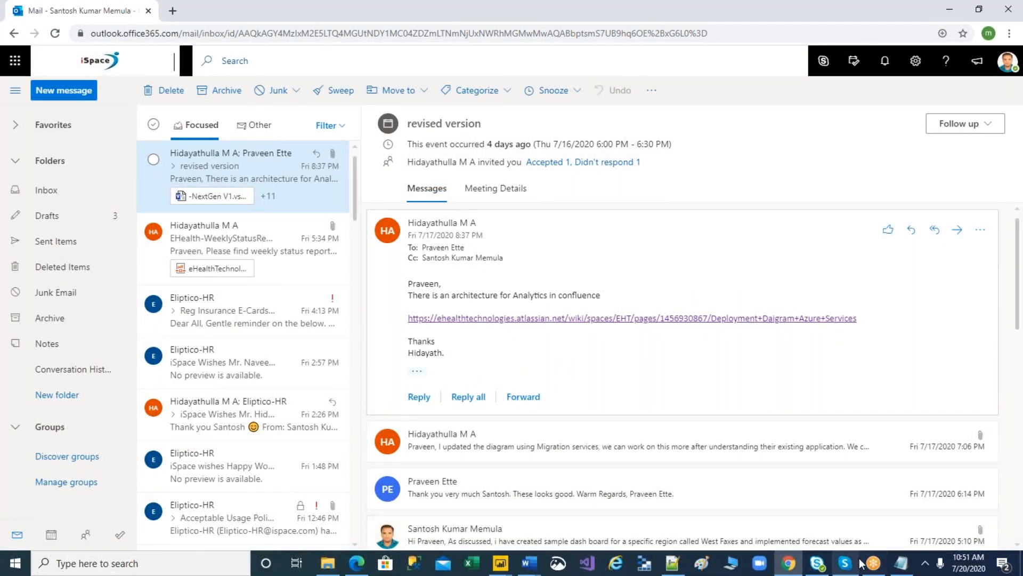
{"action": "mouse_move", "coordinate": [500, 563]}
{"action": "left_click", "coordinate": [551, 525]}
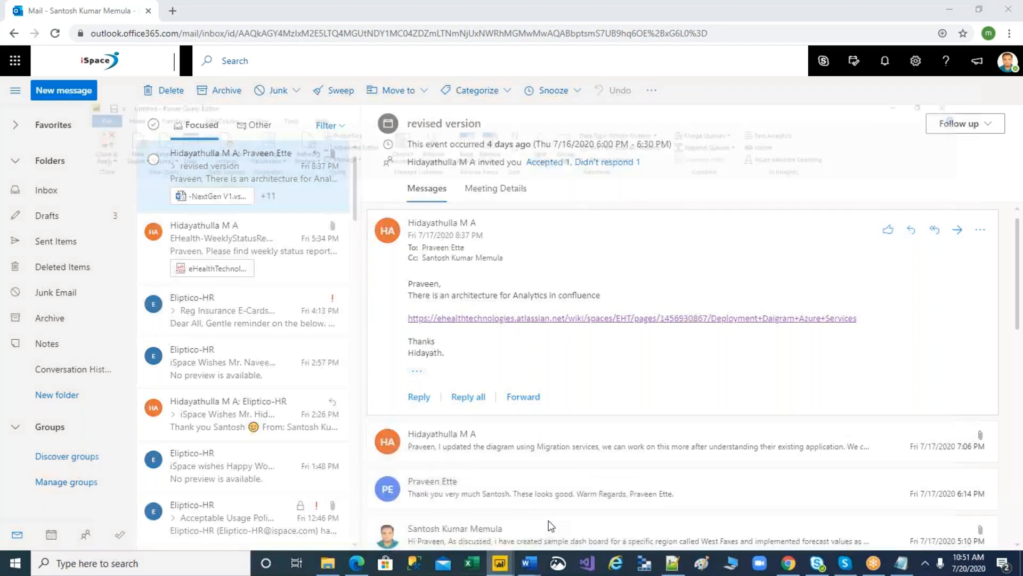
{"action": "left_click", "coordinate": [468, 513]}
{"action": "left_click", "coordinate": [580, 495]}
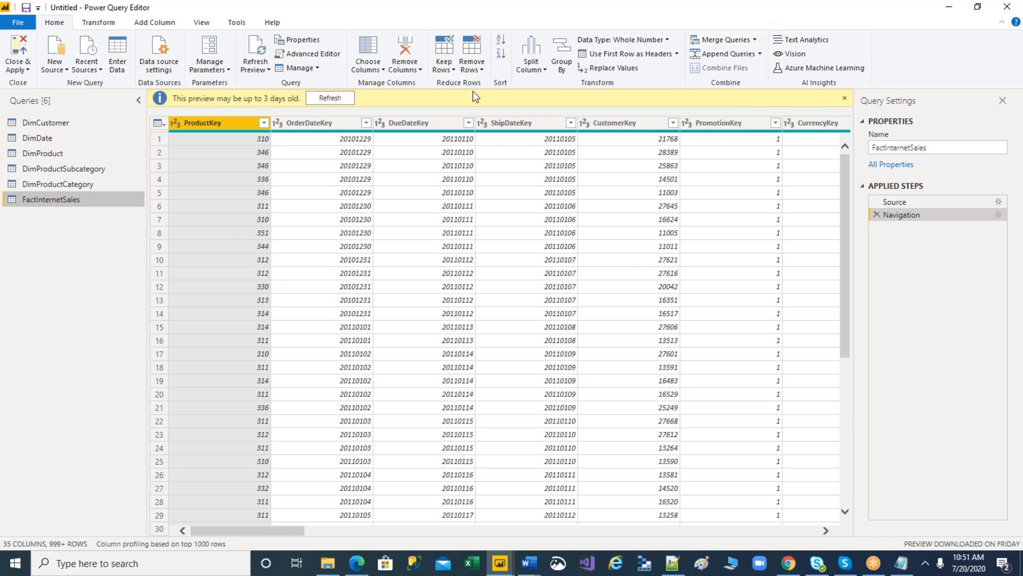
{"action": "left_click", "coordinate": [844, 98]}
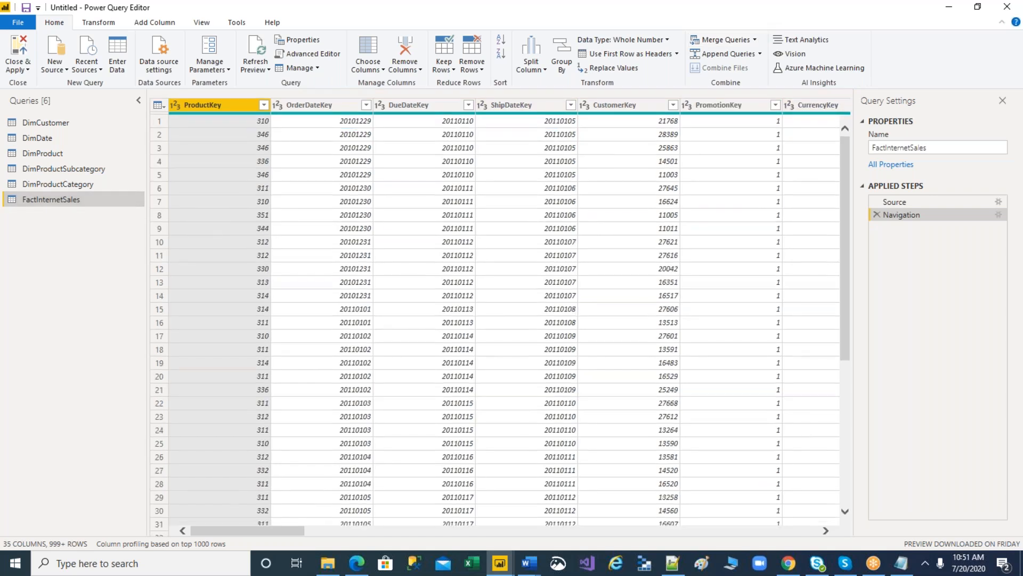
Review the data of the DimCustomer, FactInternetSales, DimProduct, DimDate and DimProductCategory queries.
{"action": "left_click", "coordinate": [63, 123]}
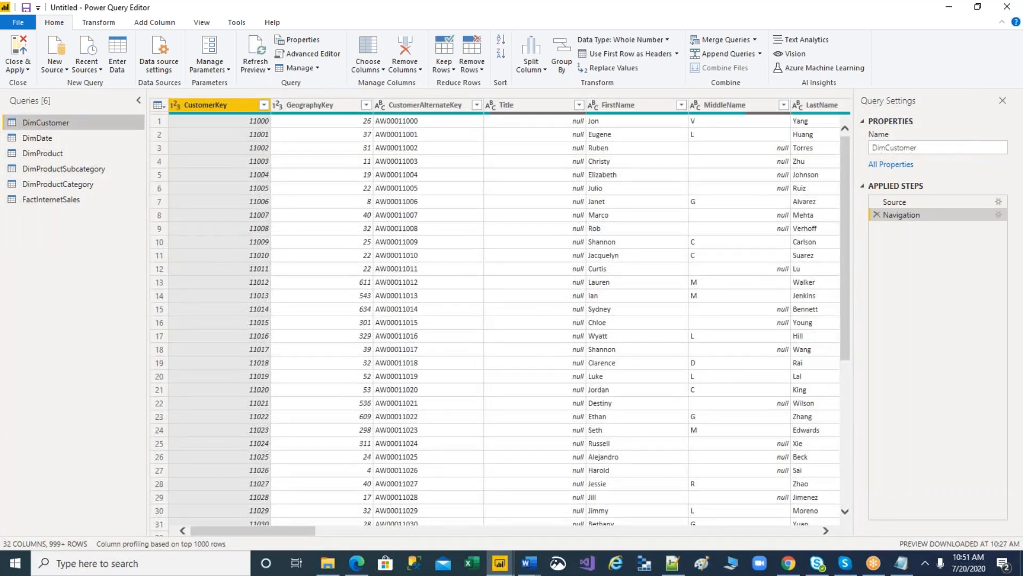
{"action": "left_click", "coordinate": [59, 200]}
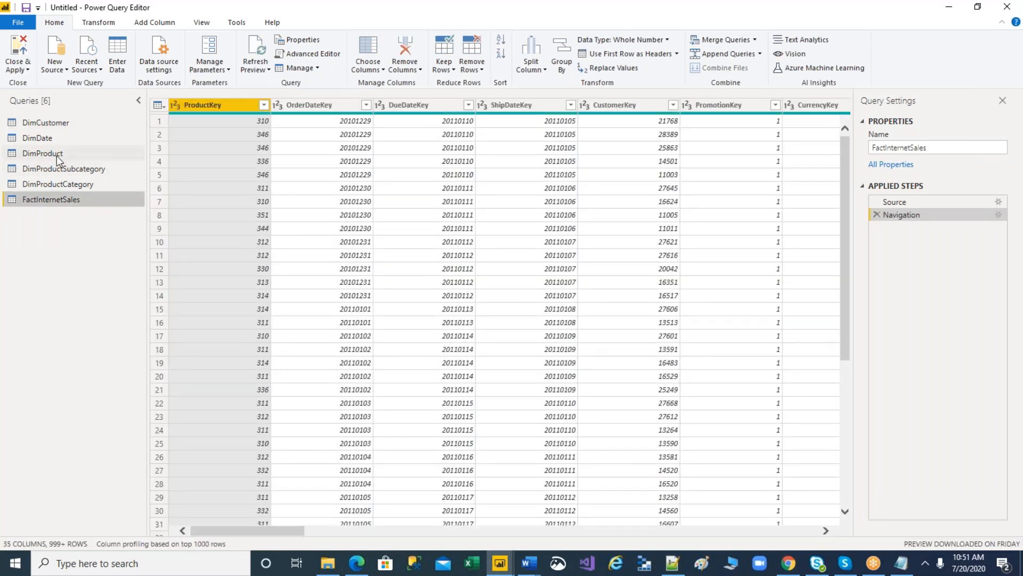
{"action": "left_click", "coordinate": [57, 155]}
{"action": "left_click", "coordinate": [201, 23]}
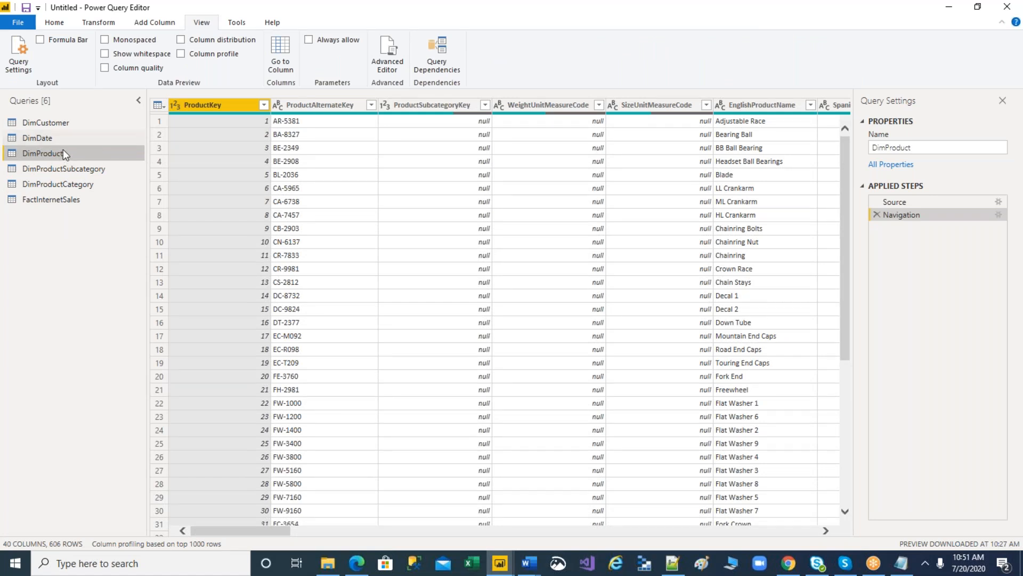
{"action": "left_click", "coordinate": [47, 138]}
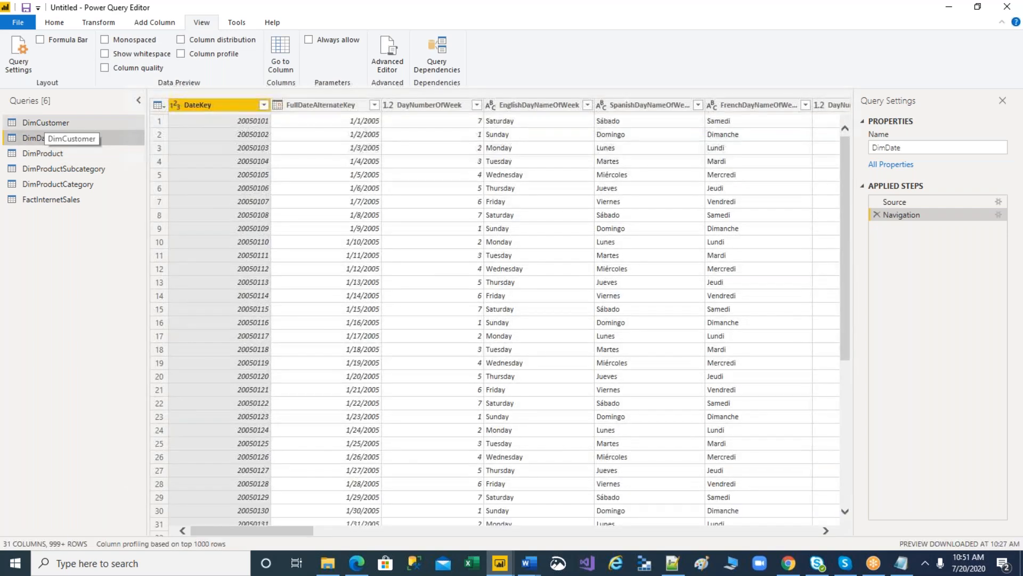
{"action": "left_click", "coordinate": [45, 122]}
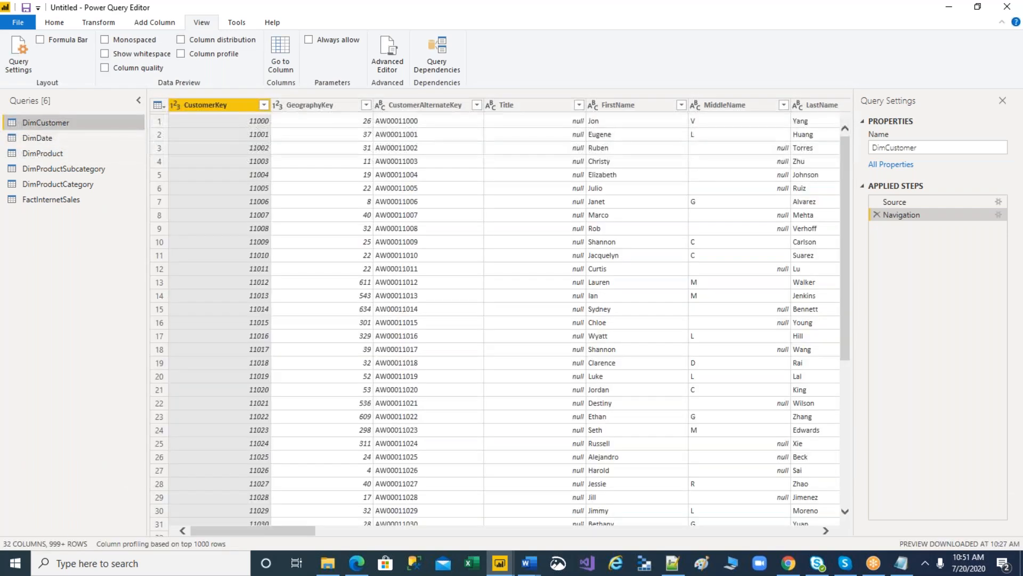
{"action": "left_click", "coordinate": [61, 185]}
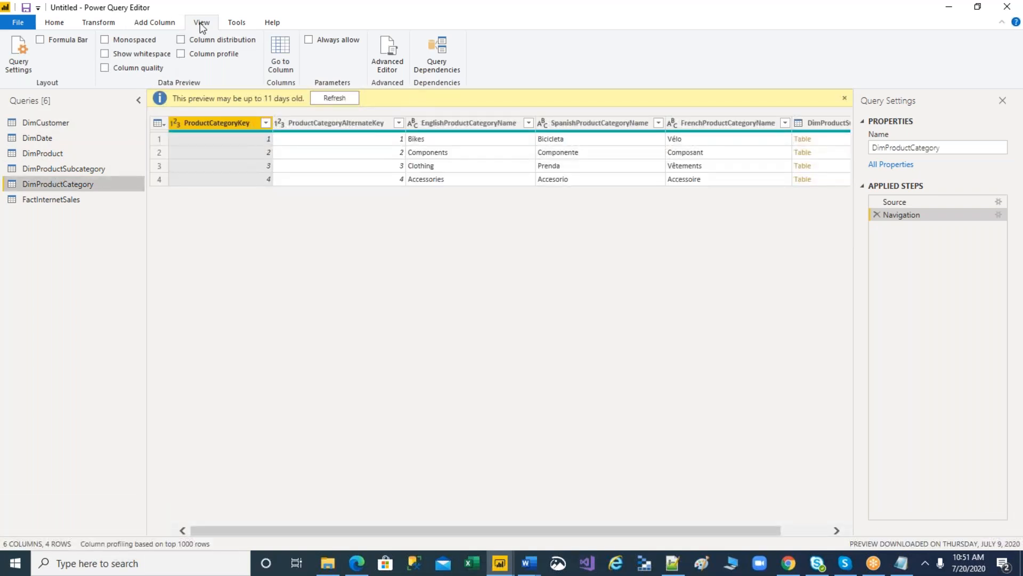
Examine how the queries connect to their source in a maximized Query Dependencies diagram, and close it.
{"action": "left_click", "coordinate": [448, 47]}
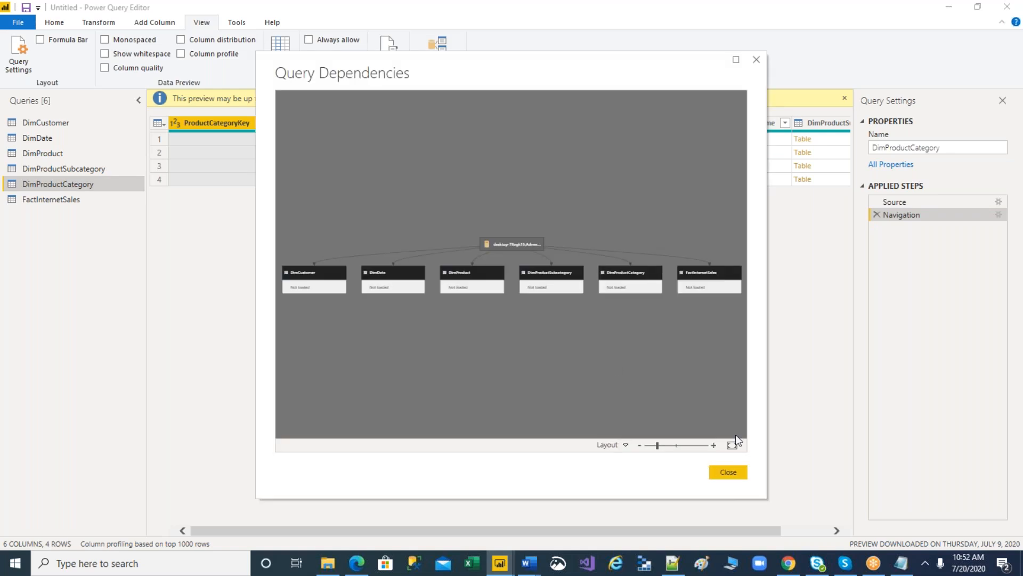
{"action": "left_click_drag", "start_coordinate": [661, 446], "coordinate": [687, 445]}
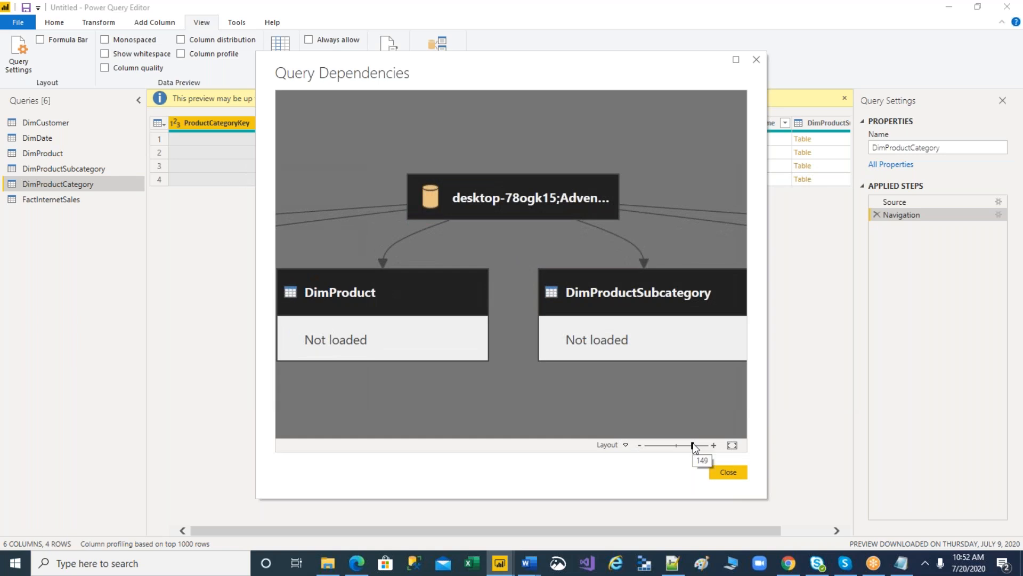
{"action": "left_click_drag", "start_coordinate": [687, 445], "coordinate": [682, 446]}
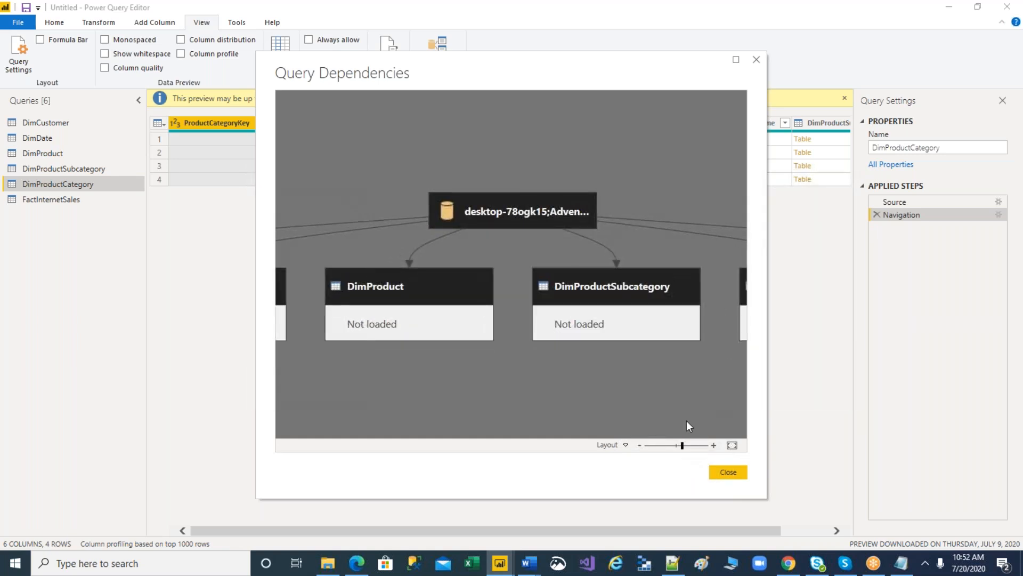
{"action": "left_click", "coordinate": [736, 60]}
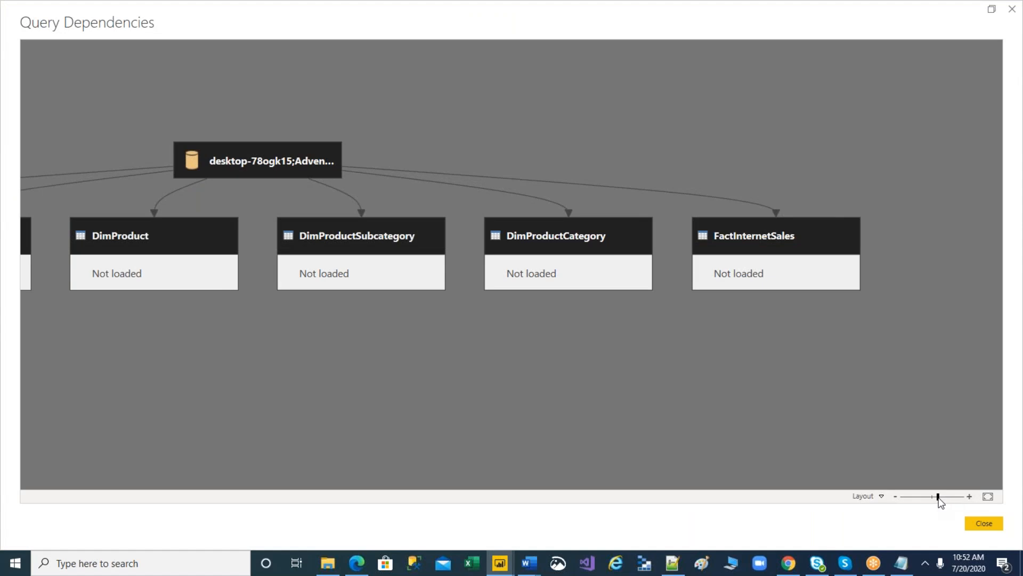
{"action": "left_click_drag", "start_coordinate": [939, 498], "coordinate": [922, 510]}
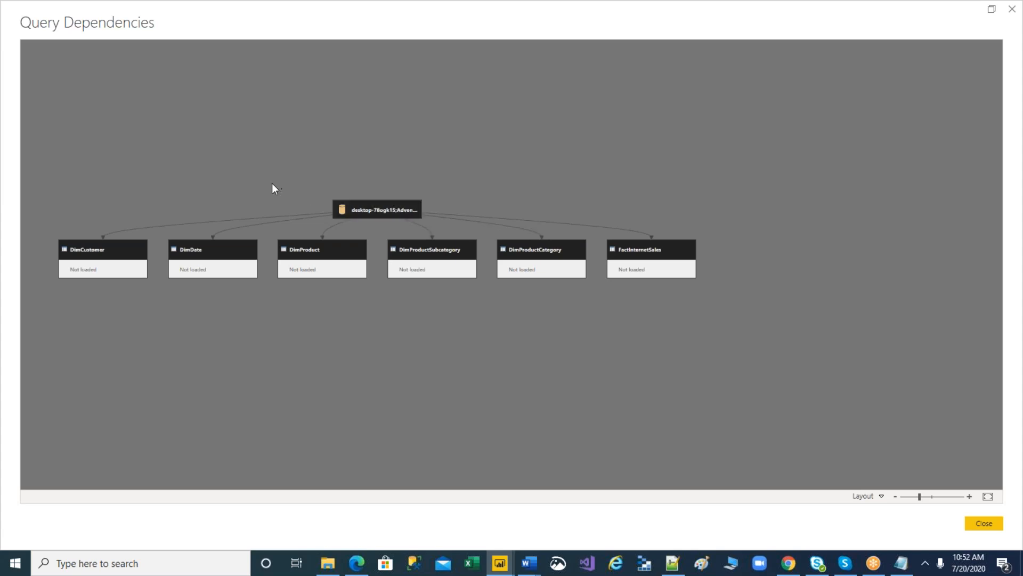
{"action": "left_click", "coordinate": [985, 523]}
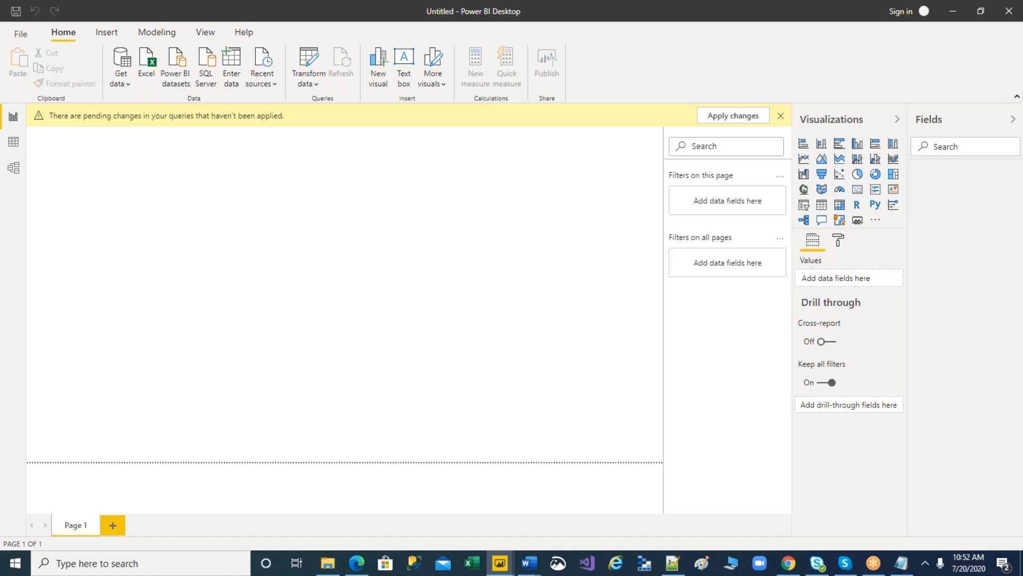
Apply the pending query changes in Power BI Desktop and return to Power Query Editor.
{"action": "left_click", "coordinate": [733, 115]}
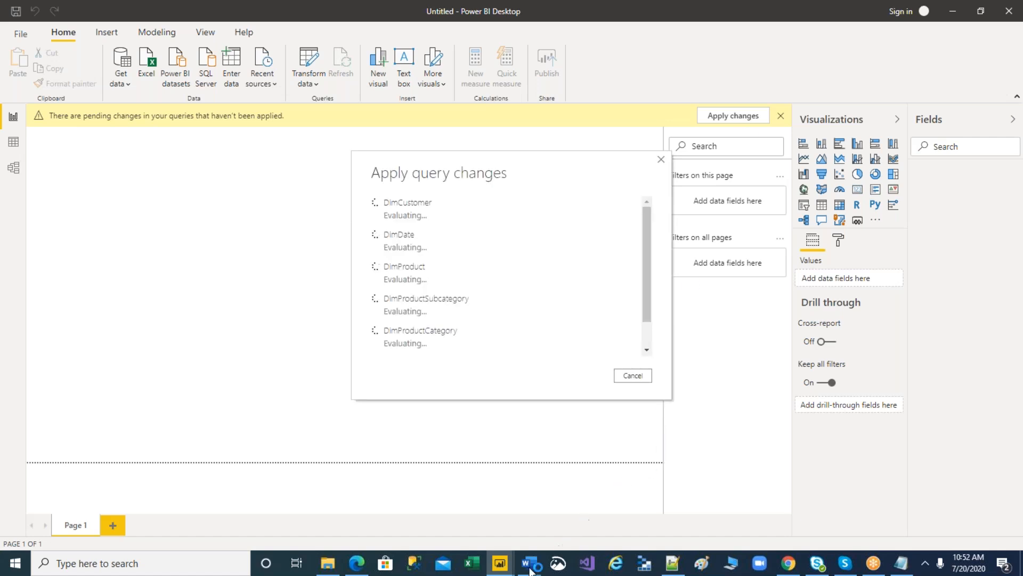
{"action": "mouse_move", "coordinate": [501, 564]}
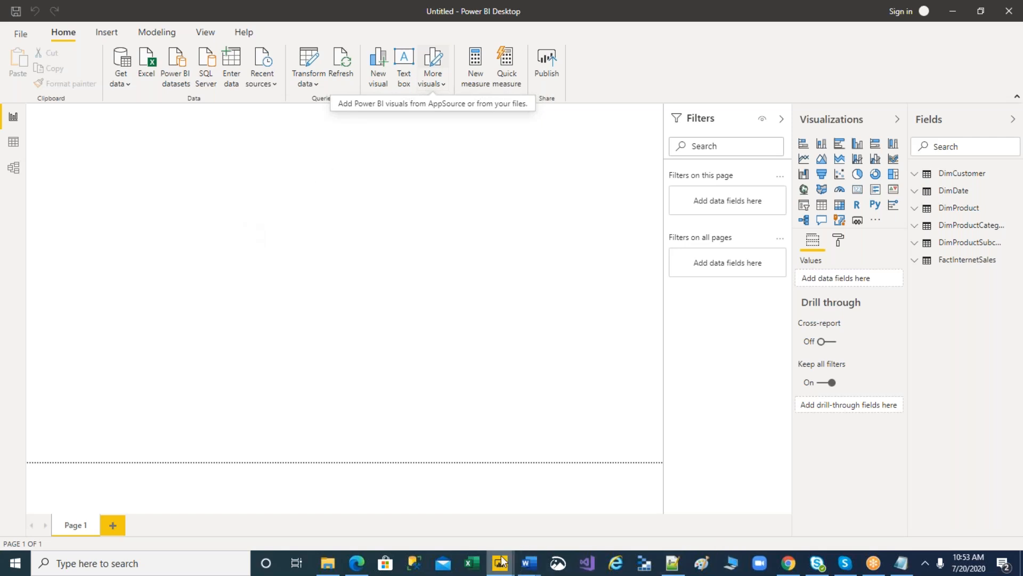
{"action": "mouse_move", "coordinate": [503, 563]}
{"action": "left_click", "coordinate": [552, 527]}
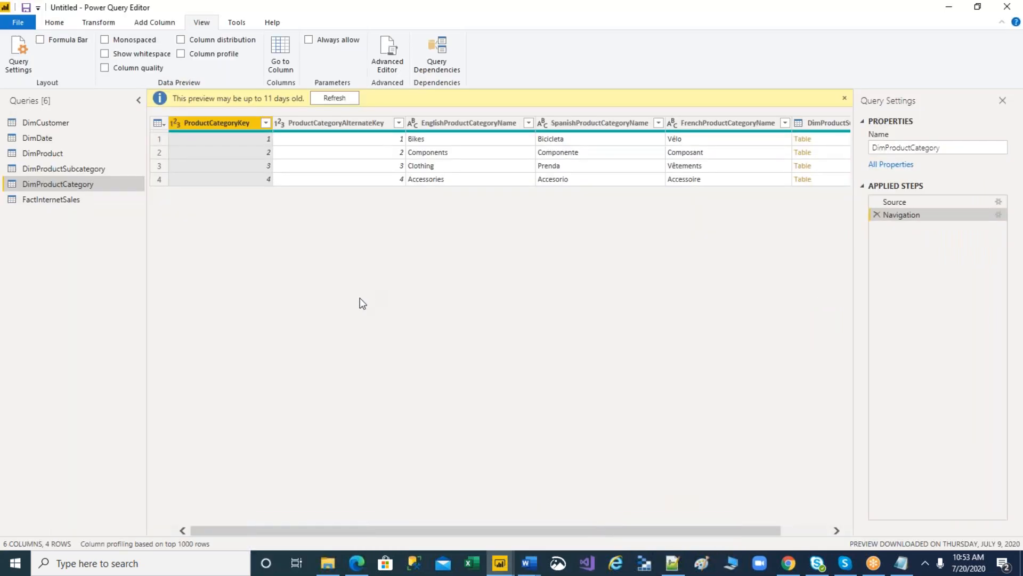
Open the data source settings and examine the AdventureWorksDW2017 source used by the current file.
{"action": "left_click", "coordinate": [56, 22]}
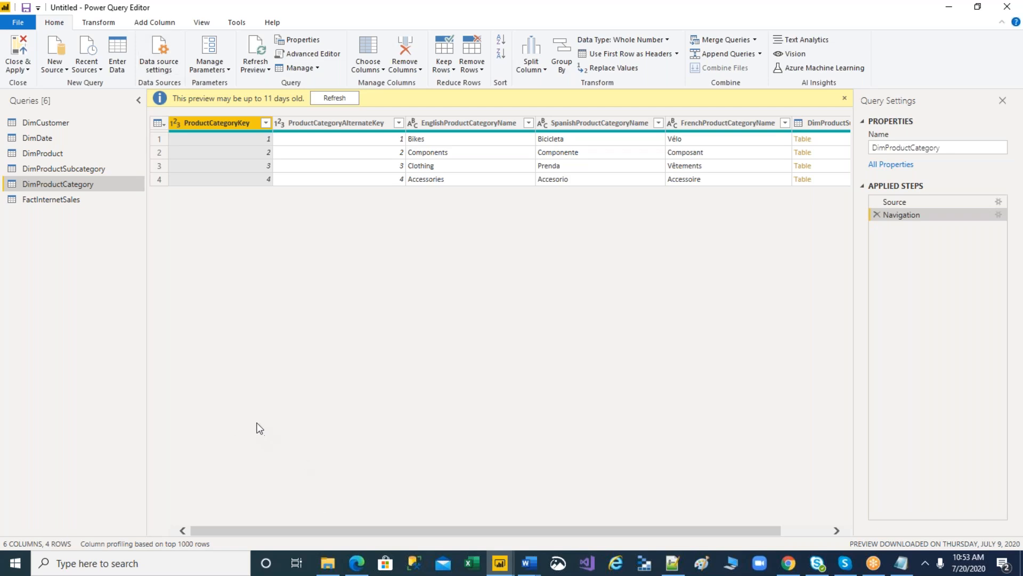
{"action": "left_click", "coordinate": [171, 66]}
{"action": "left_click", "coordinate": [159, 54]}
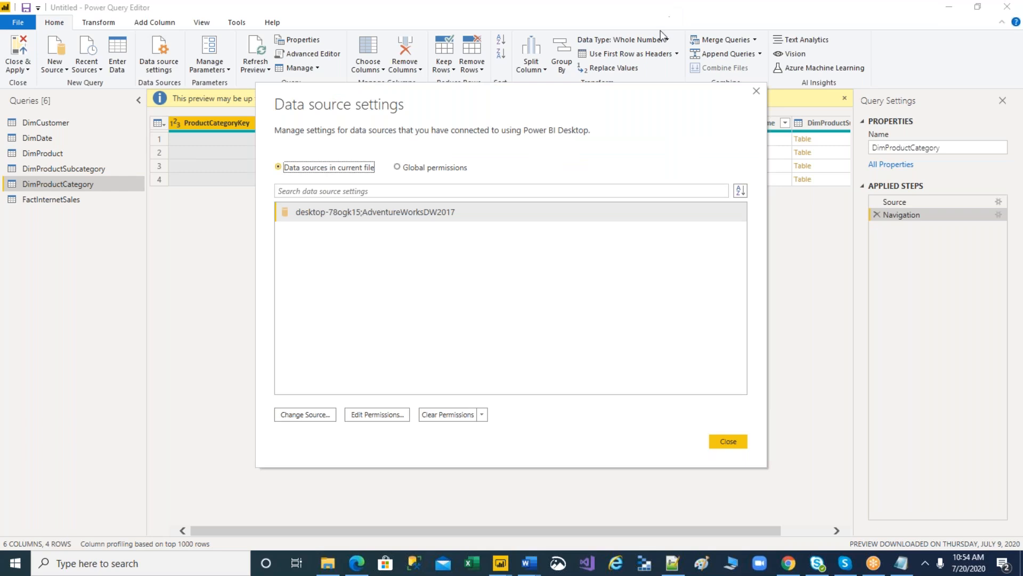
{"action": "mouse_move", "coordinate": [446, 248]}
{"action": "left_mouse_down"}
{"action": "mouse_move", "coordinate": [493, 228]}
{"action": "mouse_move", "coordinate": [463, 191]}
{"action": "mouse_move", "coordinate": [348, 191]}
{"action": "mouse_move", "coordinate": [272, 218]}
{"action": "mouse_move", "coordinate": [291, 231]}
{"action": "mouse_move", "coordinate": [495, 233]}
{"action": "left_mouse_up"}
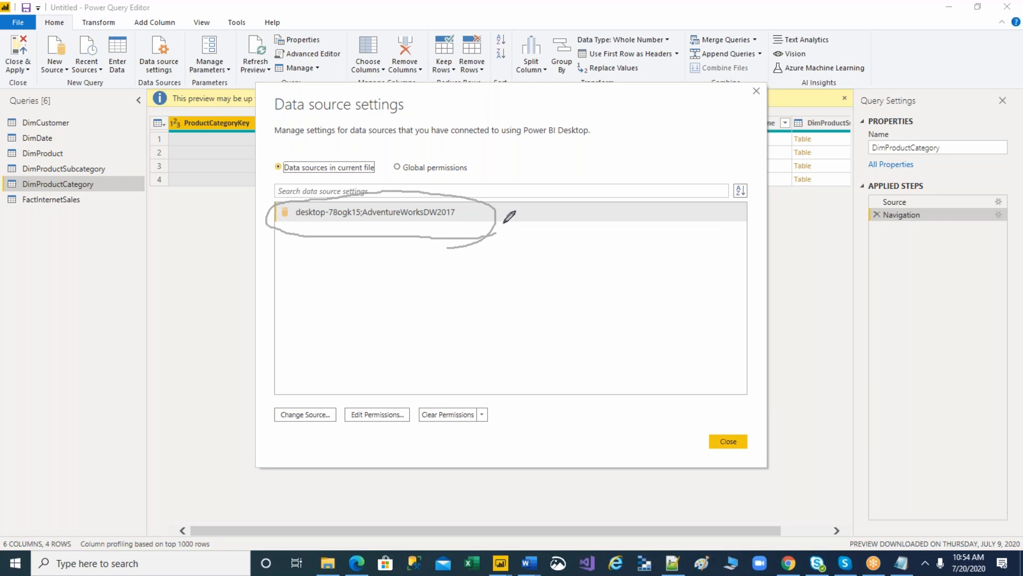
{"action": "mouse_move", "coordinate": [274, 114]}
{"action": "left_mouse_down"}
{"action": "mouse_move", "coordinate": [333, 118]}
{"action": "mouse_move", "coordinate": [432, 104]}
{"action": "mouse_move", "coordinate": [349, 77]}
{"action": "mouse_move", "coordinate": [285, 92]}
{"action": "mouse_move", "coordinate": [274, 109]}
{"action": "left_mouse_up"}
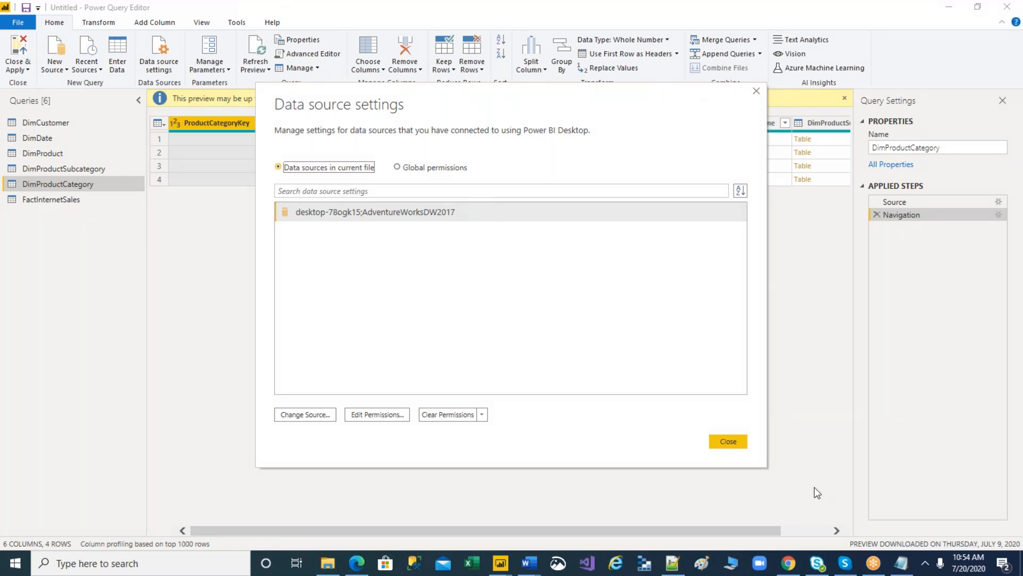
Switch to the Notepad notes and insert eleven blank lines above DATA SOURCE SETTINGS.
{"action": "left_click", "coordinate": [911, 564]}
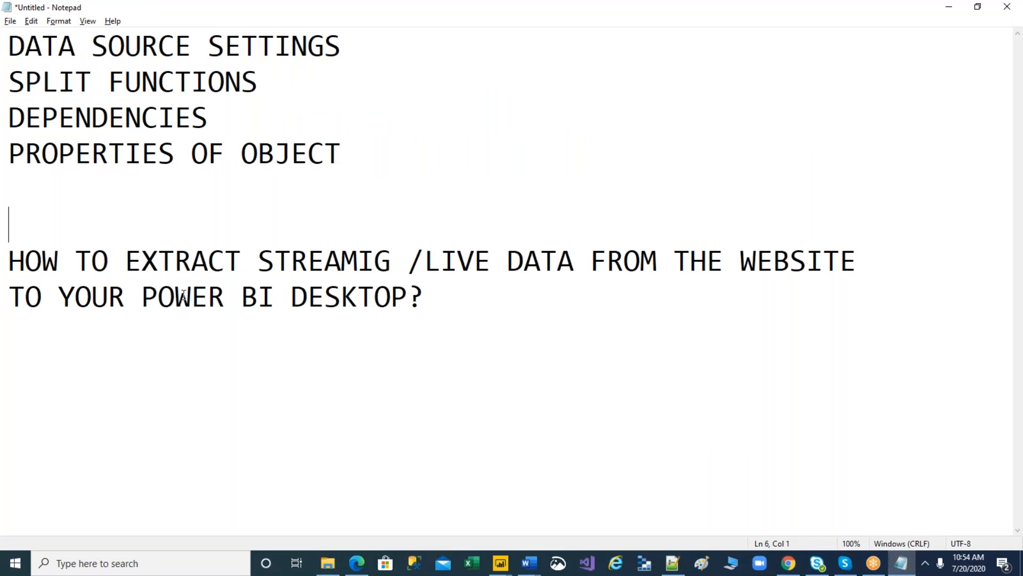
{"action": "key", "text": "Up"}
{"action": "key", "text": "Up"}
{"action": "key", "text": "Up"}
{"action": "key", "text": "Up"}
{"action": "key", "text": "Up"}
{"action": "key", "text": "Return"}
{"action": "key", "text": "Return"}
{"action": "key", "text": "Return"}
{"action": "key", "text": "Return"}
{"action": "key", "text": "Return"}
{"action": "key", "text": "Return"}
{"action": "key", "text": "Return"}
{"action": "key", "text": "Return"}
{"action": "key", "text": "Return"}
{"action": "key", "text": "Up"}
{"action": "key", "text": "Up"}
{"action": "key", "text": "Up"}
{"action": "key", "text": "Up"}
{"action": "key", "text": "Up"}
{"action": "key", "text": "Up"}
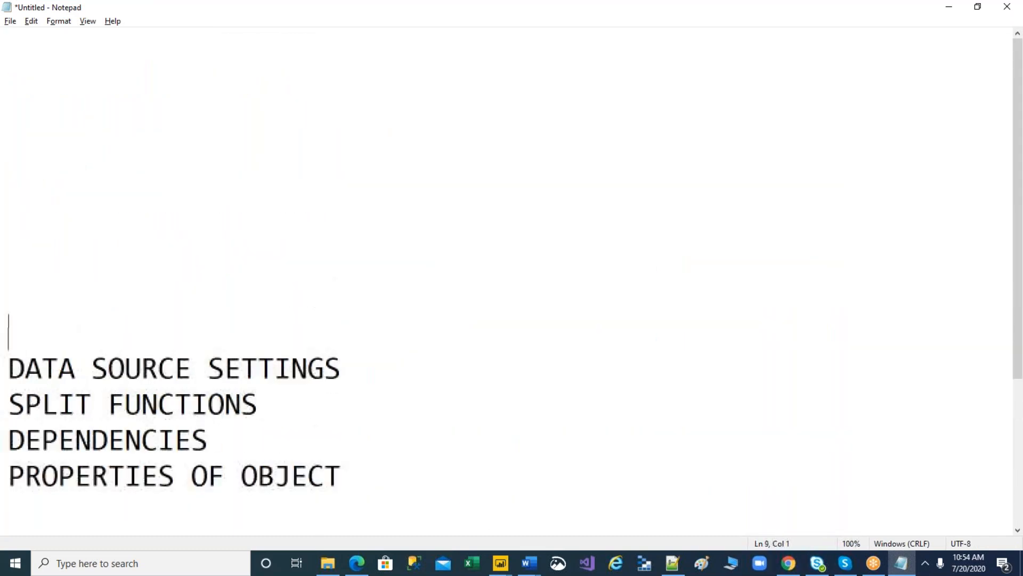
{"action": "key", "text": "Up"}
{"action": "key", "text": "Up"}
{"action": "key", "text": "Up"}
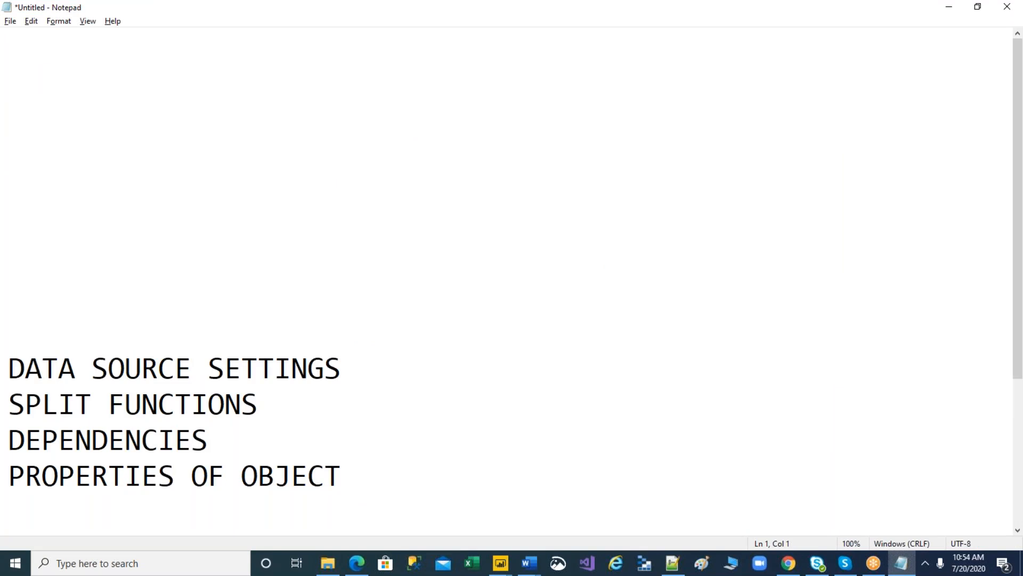
{"action": "key", "text": "Return"}
{"action": "key", "text": "Return"}
{"action": "key", "text": "Up"}
{"action": "key", "text": "Up"}
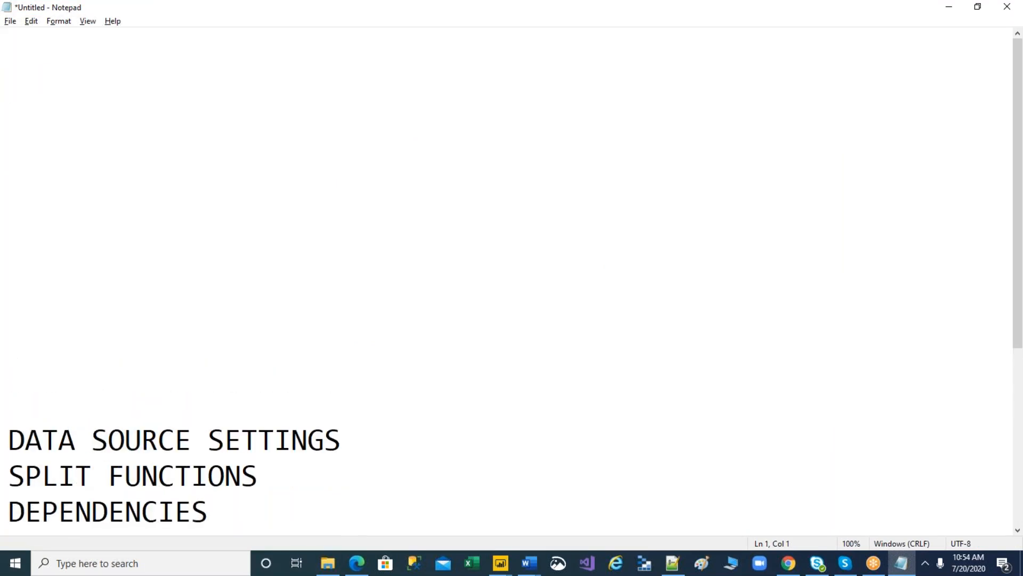
Write the heading ENVIRONMENTS IN PROJECTS on the first line and underline it with a row of dashes.
{"action": "type", "text": "ENVIRONM"}
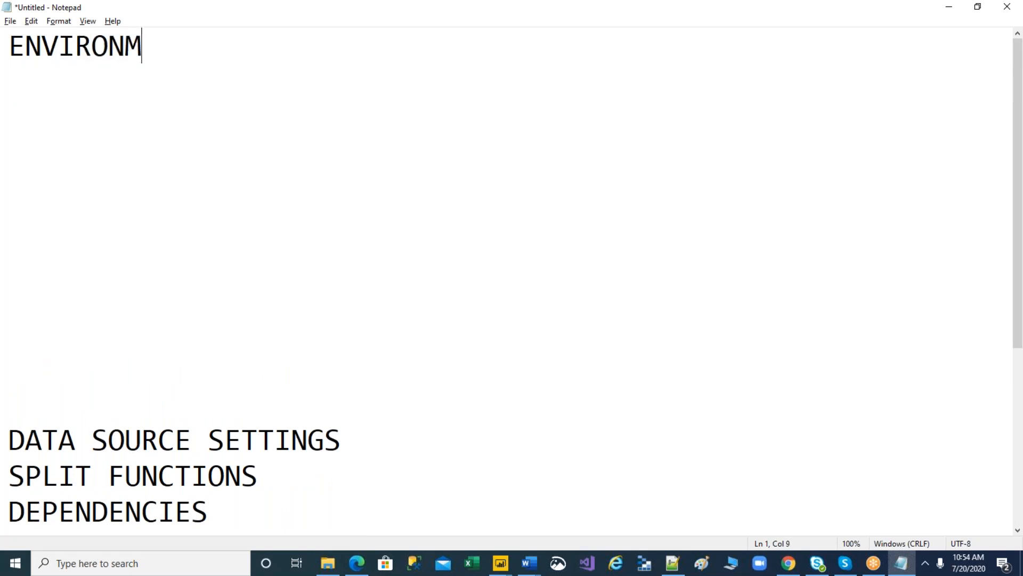
{"action": "type", "text": "ENTS IN PR"}
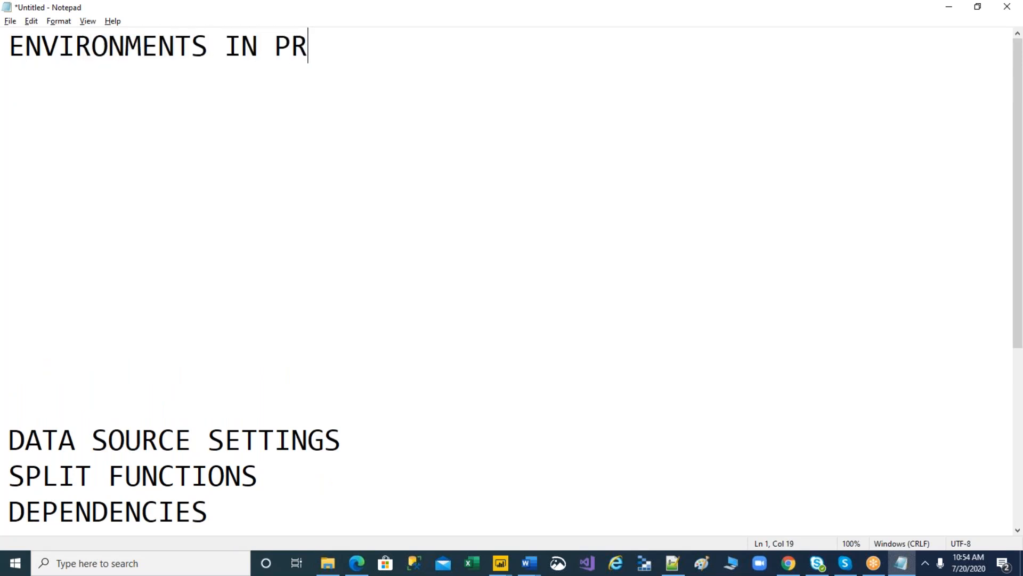
{"action": "type", "text": "OJECTS"}
{"action": "key", "text": "Return"}
{"action": "type", "text": "---------------------"}
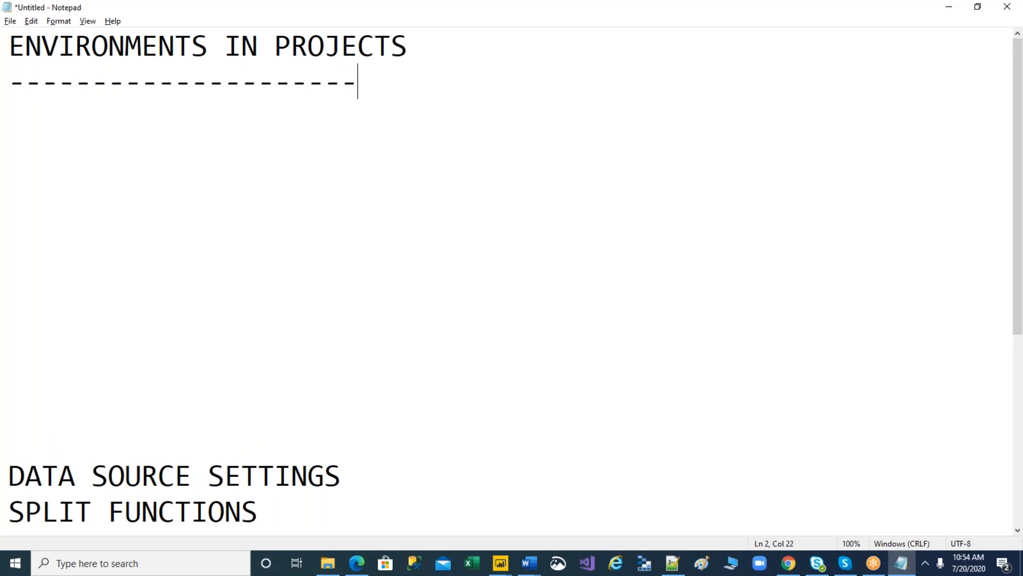
{"action": "type", "text": "---"}
List the environments 1.DEV and 2.UAT/TEST below the dashed line, separated by a blank line.
{"action": "key", "text": "Return"}
{"action": "type", "text": "1.DEV"}
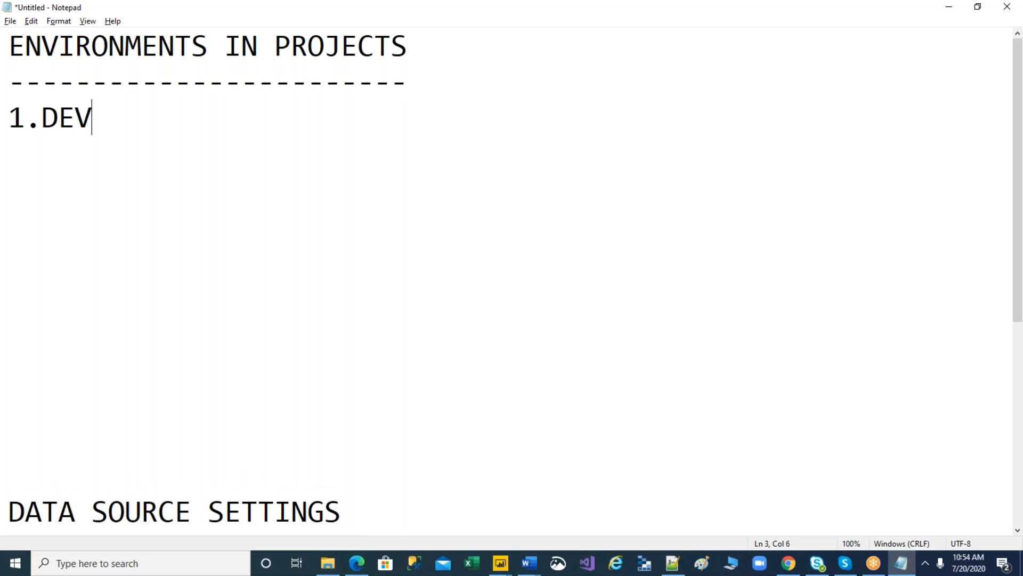
{"action": "key", "text": "Return"}
{"action": "key", "text": "Return"}
{"action": "type", "text": "2.UAT"}
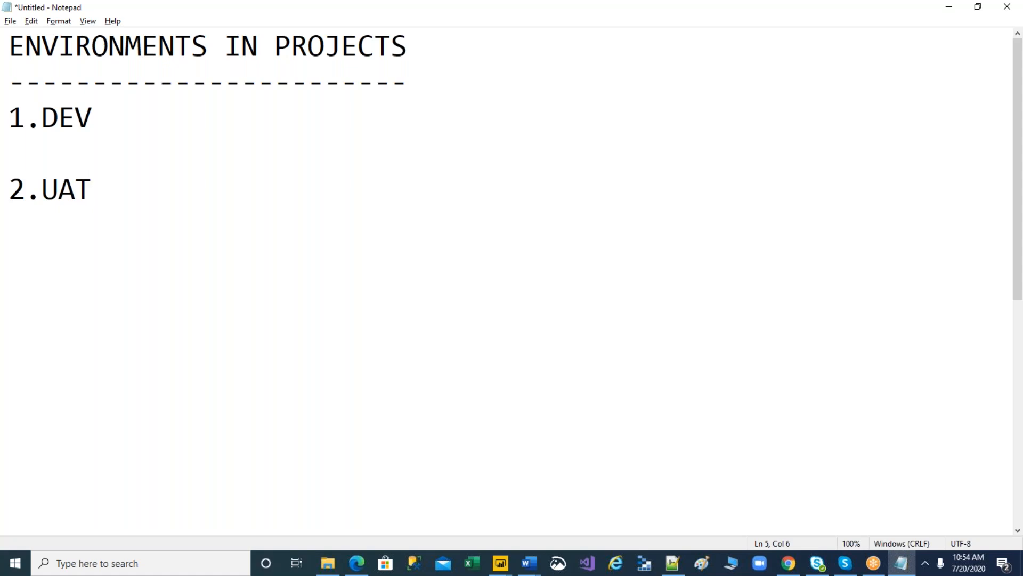
{"action": "type", "text": "/TEST"}
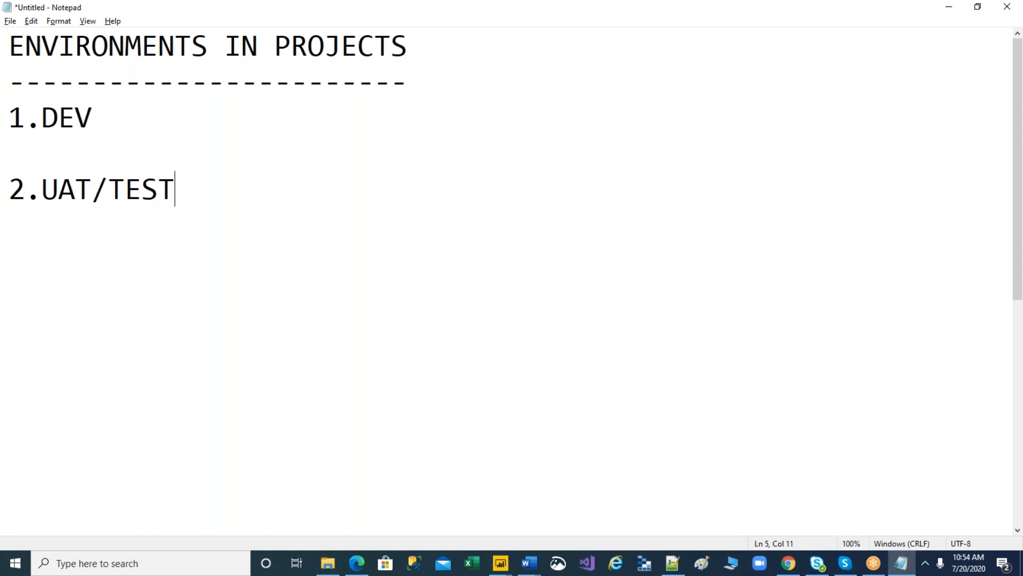
Continue the environment list with 3.PRE-PROD and 4.PROD, leaving a blank line before each entry.
{"action": "key", "text": "Return"}
{"action": "key", "text": "Return"}
{"action": "type", "text": "3.P"}
{"action": "type", "text": "O"}
{"action": "key", "text": "BackSpace"}
{"action": "key", "text": "BackSpace"}
{"action": "type", "text": "R"}
{"action": "key", "text": "BackSpace"}
{"action": "type", "text": "PROD"}
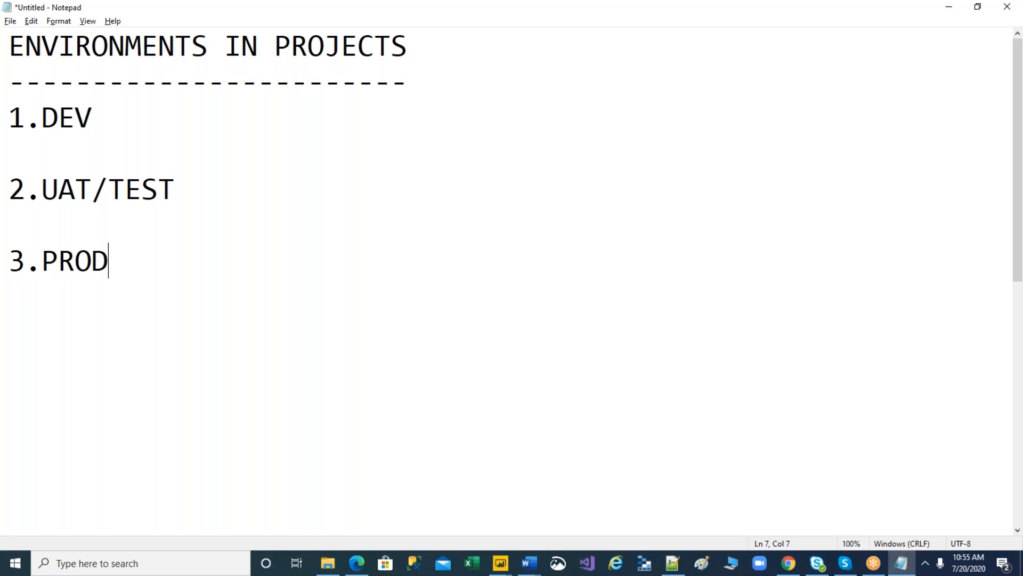
{"action": "key", "text": "BackSpace"}
{"action": "key", "text": "BackSpace"}
{"action": "key", "text": "BackSpace"}
{"action": "key", "text": "BackSpace"}
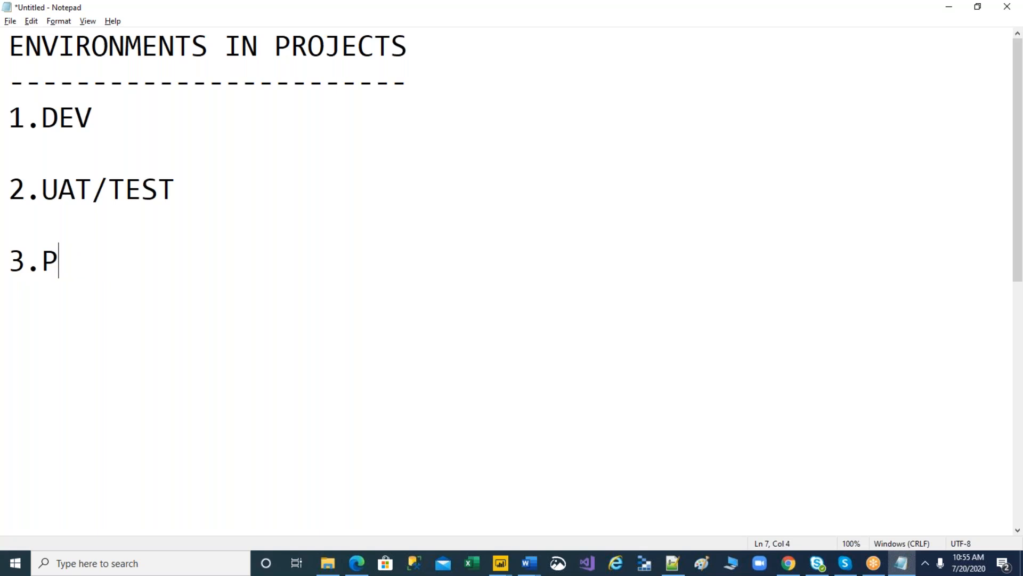
{"action": "type", "text": "PRE-PROD"}
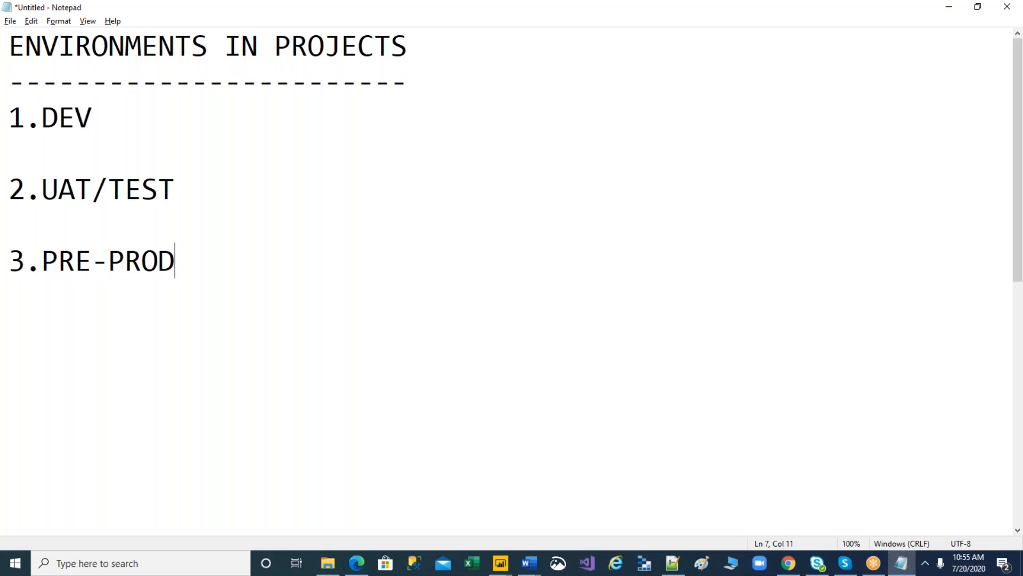
{"action": "key", "text": "Return"}
{"action": "key", "text": "Return"}
{"action": "type", "text": "4.PROD"}
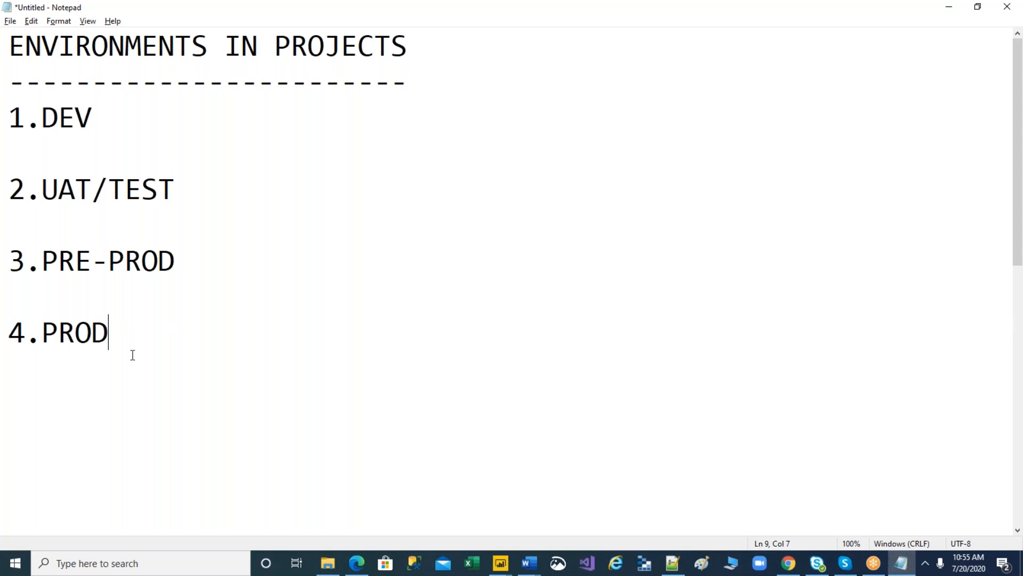
Add the note 30 TABLE after the ENVIRONMENTS IN PROJECTS heading, spaced slightly apart from it.
{"action": "left_click_drag", "start_coordinate": [130, 353], "coordinate": [7, 133]}
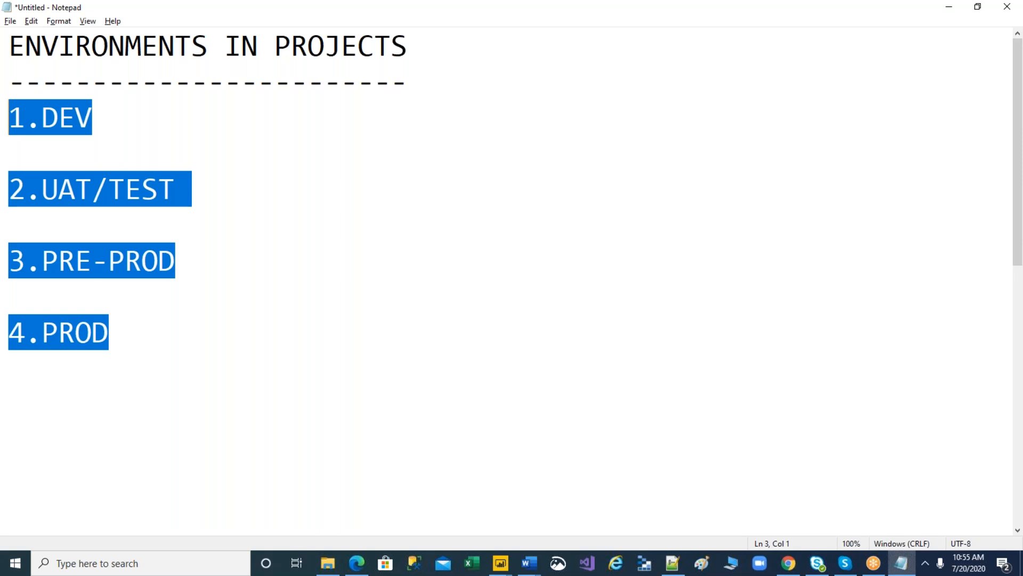
{"action": "left_click", "coordinate": [114, 126]}
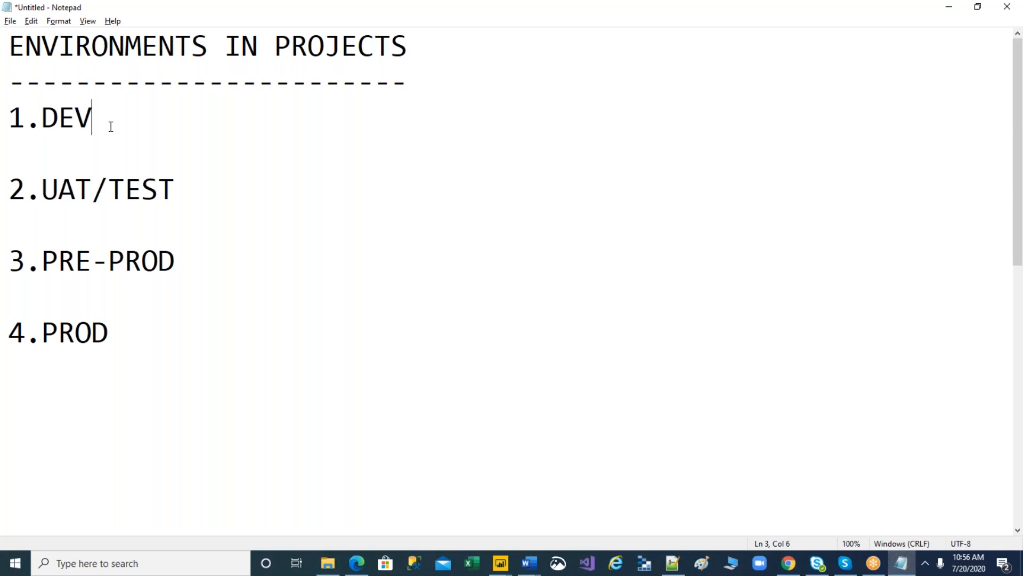
{"action": "left_click_drag", "start_coordinate": [110, 126], "coordinate": [6, 127]}
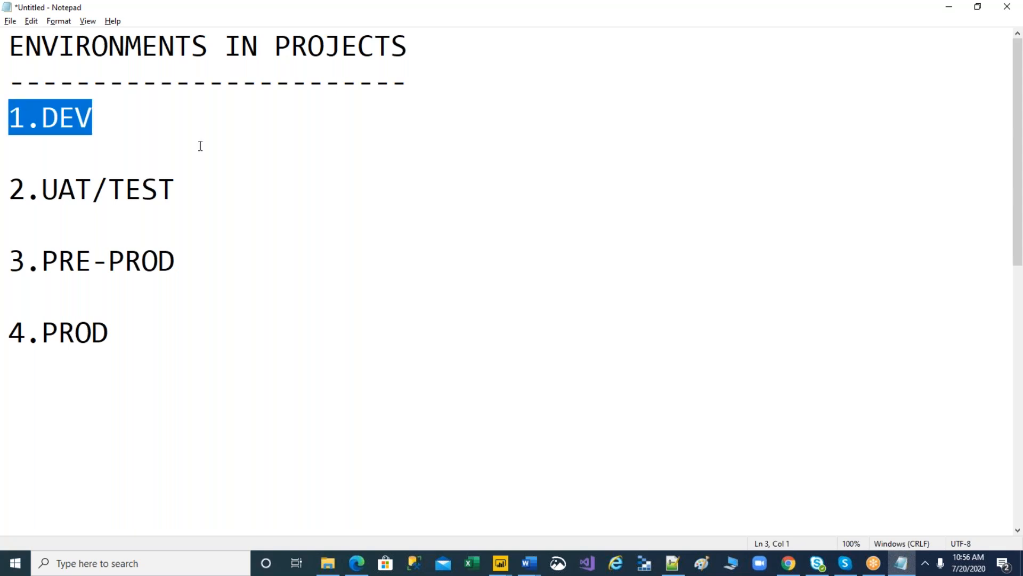
{"action": "left_click", "coordinate": [374, 53]}
{"action": "left_click", "coordinate": [449, 53]}
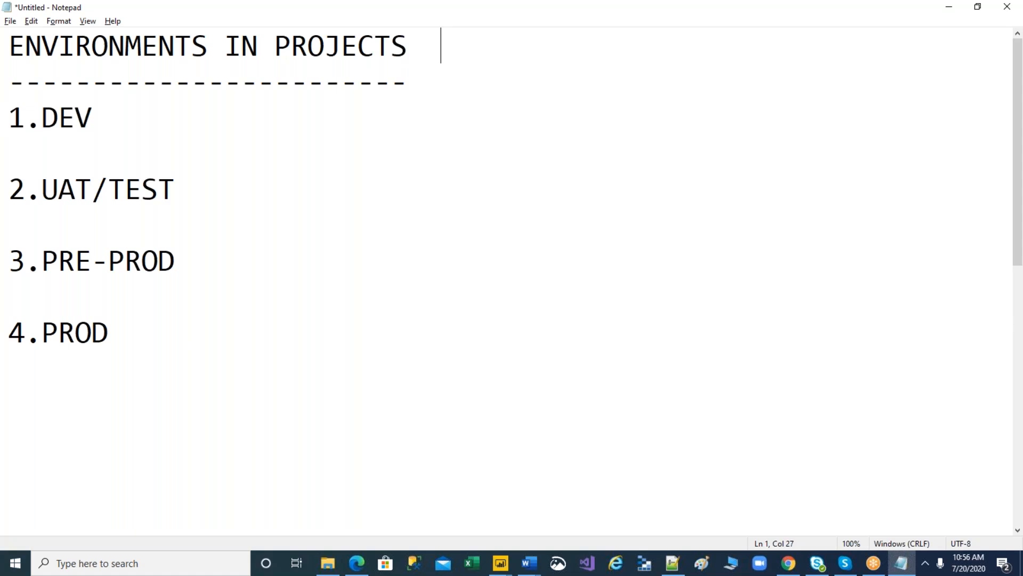
{"action": "type", "text": "30 "}
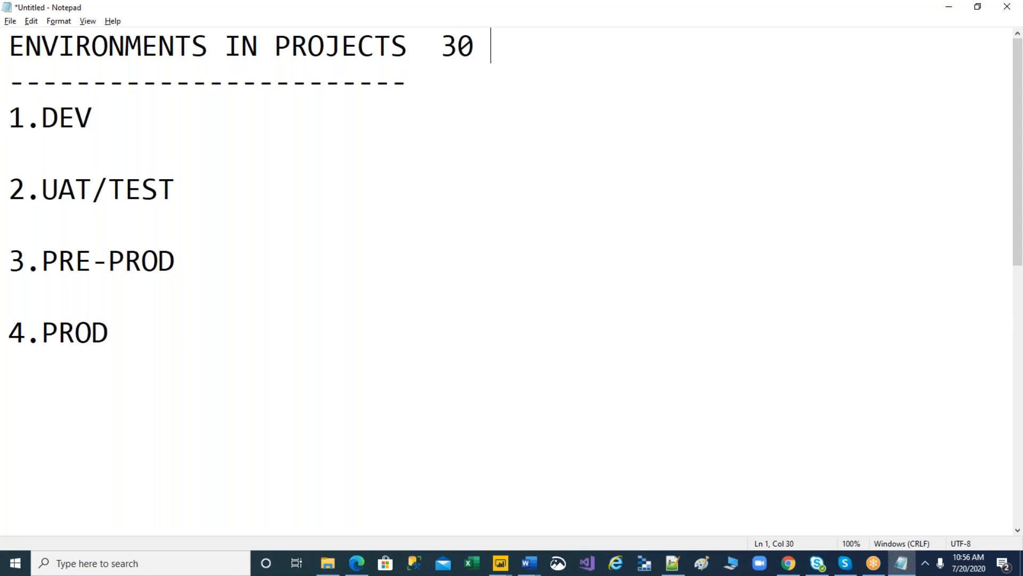
{"action": "type", "text": "TABLE"}
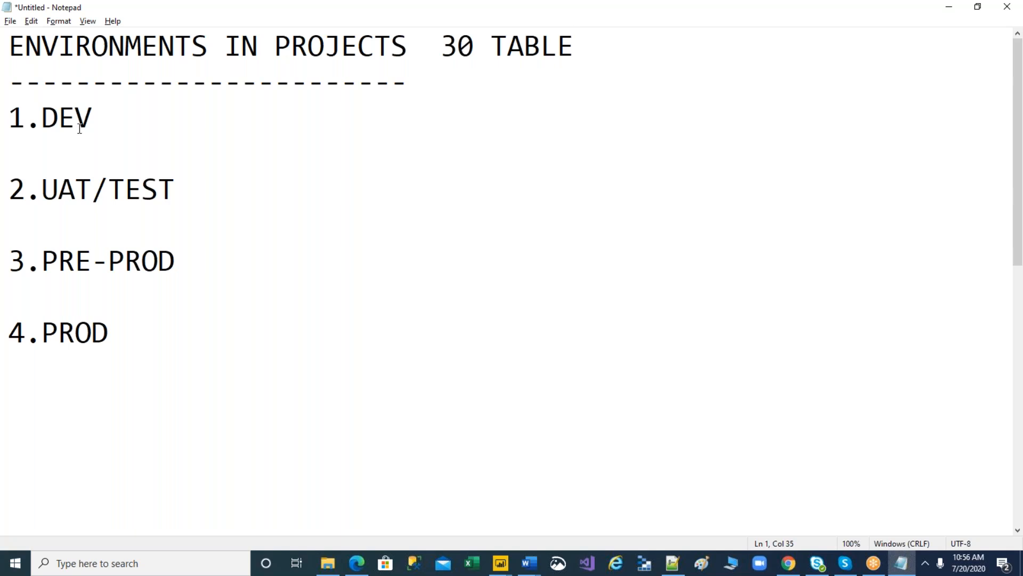
Go over the 30 TABLE note together with the DEV and PROD entries, highlighting each in turn.
{"action": "left_click_drag", "start_coordinate": [441, 47], "coordinate": [553, 48]}
{"action": "left_click", "coordinate": [123, 124]}
{"action": "left_click_drag", "start_coordinate": [88, 127], "coordinate": [1, 125]}
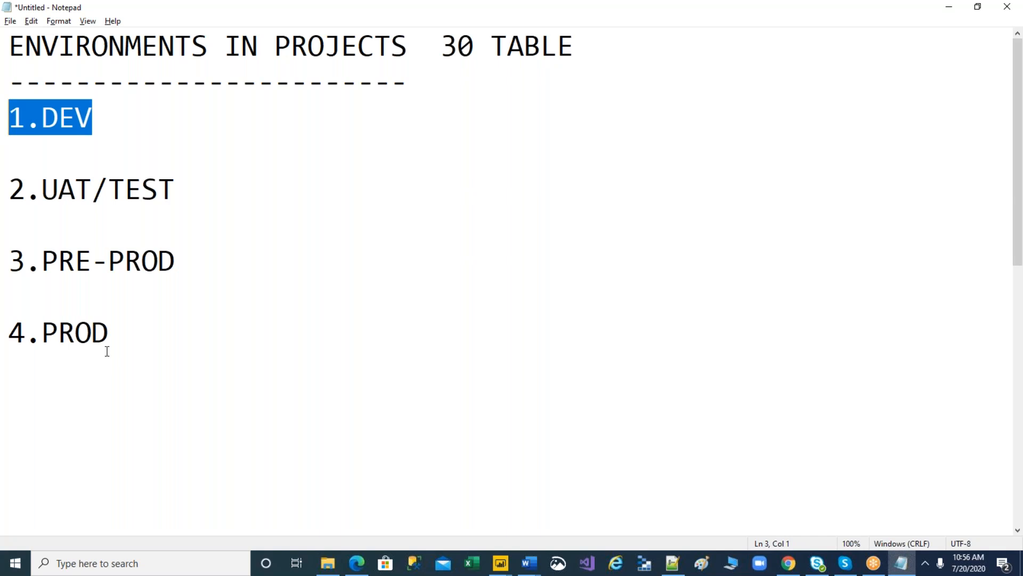
{"action": "left_click_drag", "start_coordinate": [113, 337], "coordinate": [3, 334]}
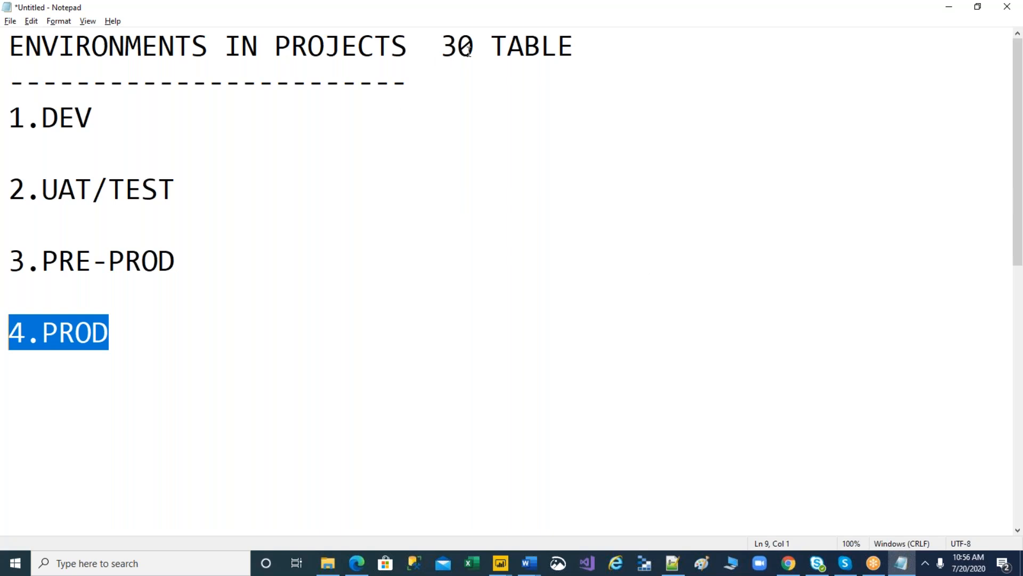
{"action": "left_click_drag", "start_coordinate": [41, 117], "coordinate": [308, 121]}
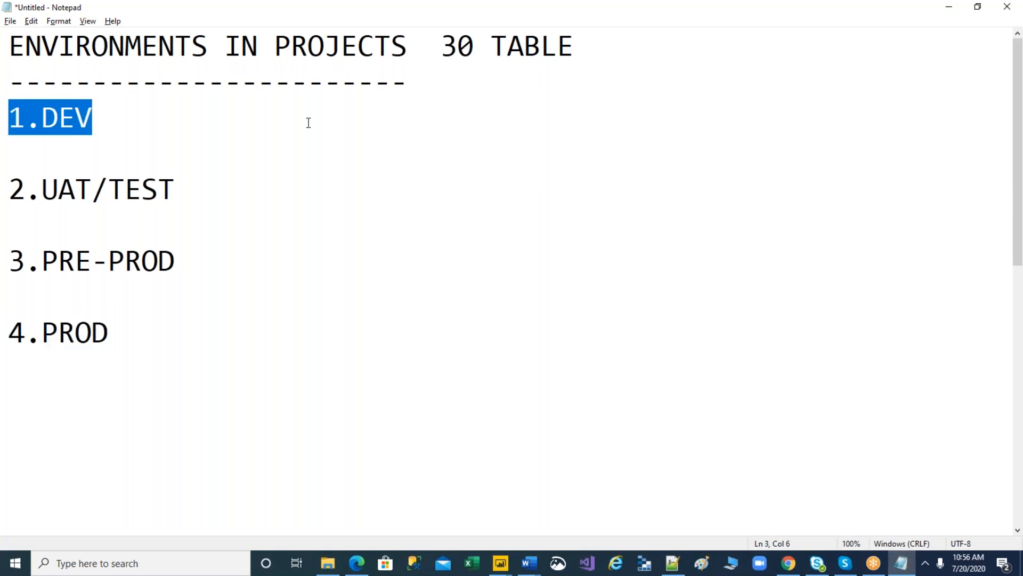
{"action": "double_click", "coordinate": [442, 52]}
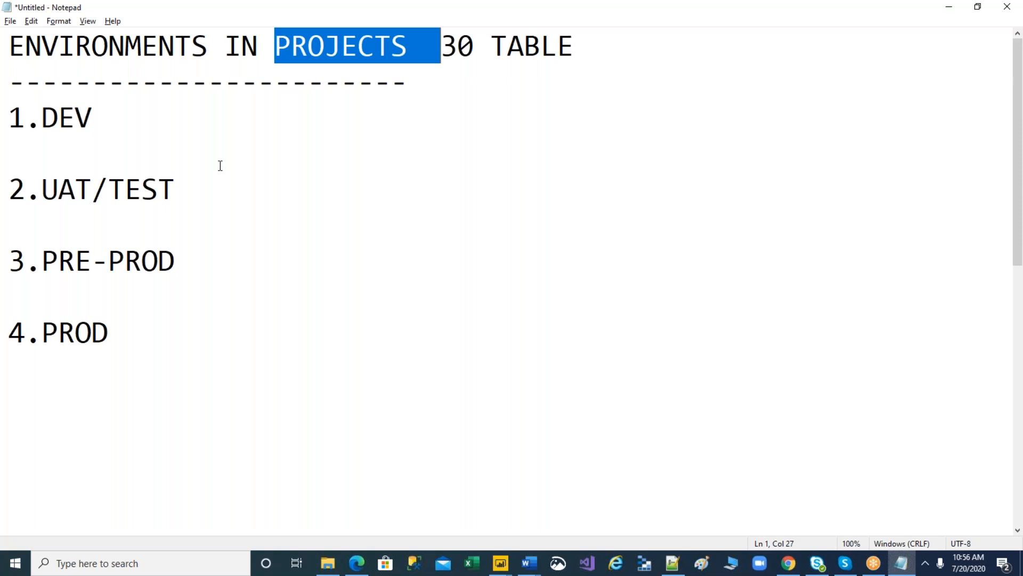
{"action": "double_click", "coordinate": [88, 334]}
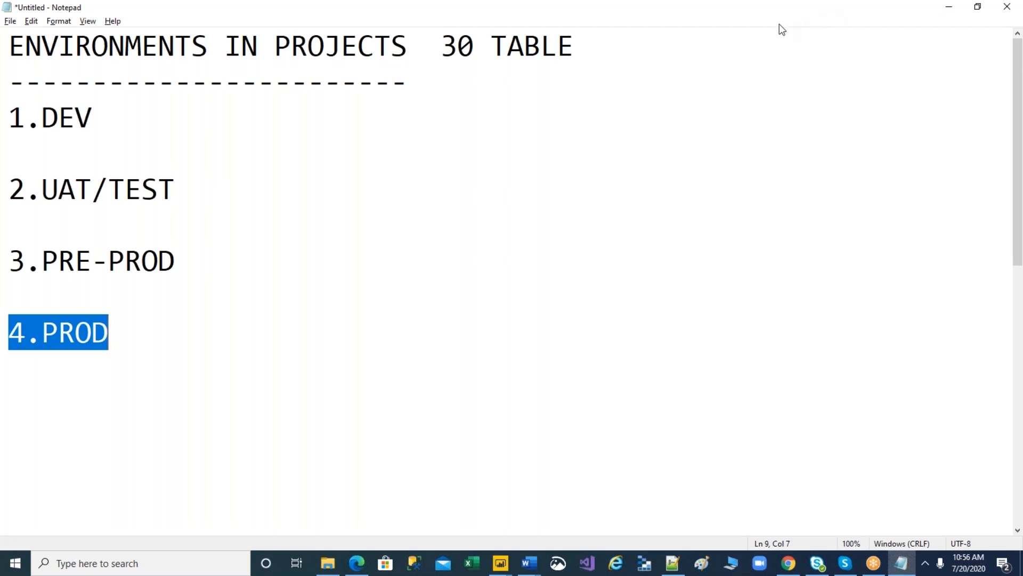
{"action": "left_click", "coordinate": [759, 22]}
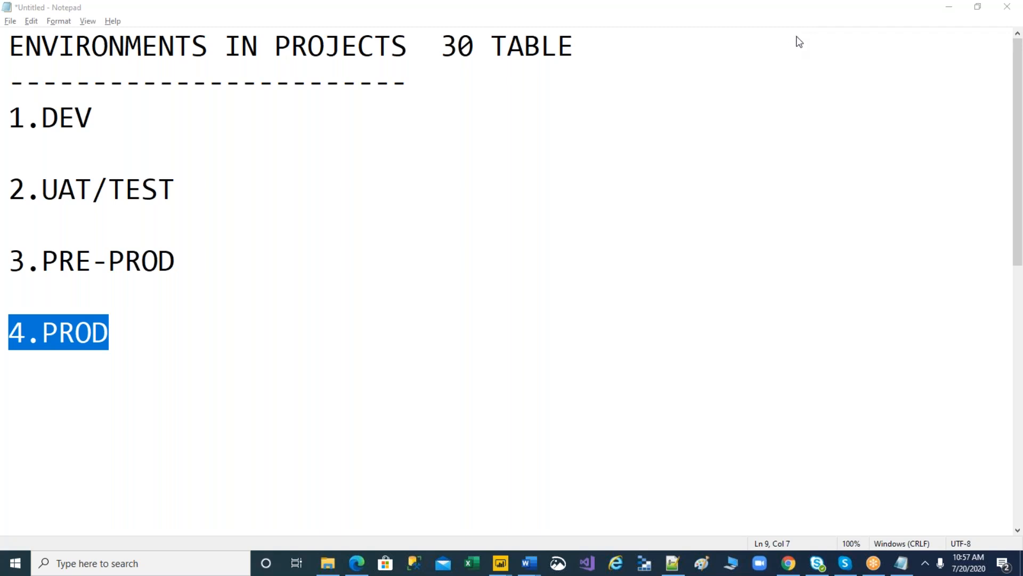
{"action": "left_click", "coordinate": [66, 389]}
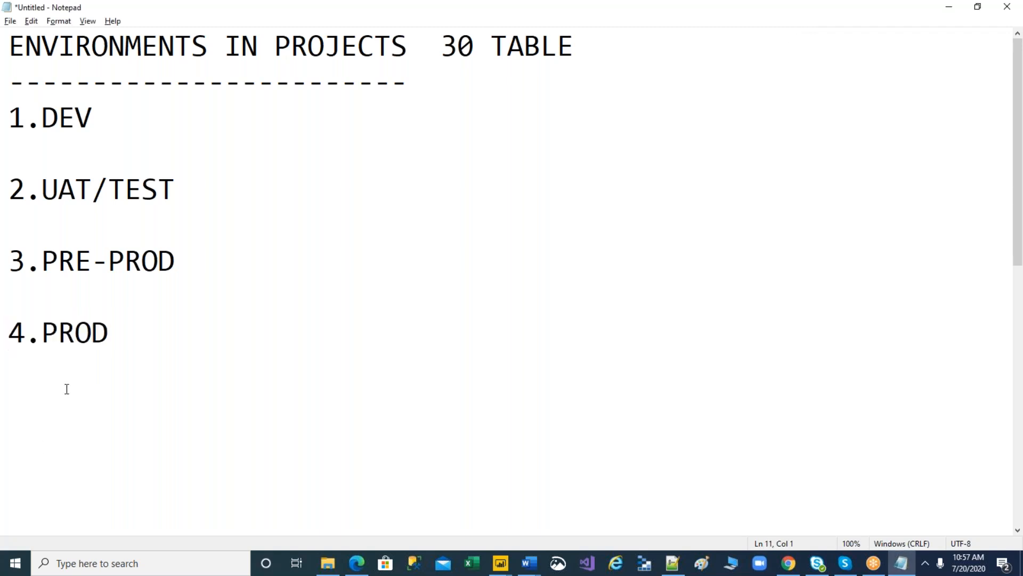
{"action": "left_click_drag", "start_coordinate": [11, 335], "coordinate": [109, 331]}
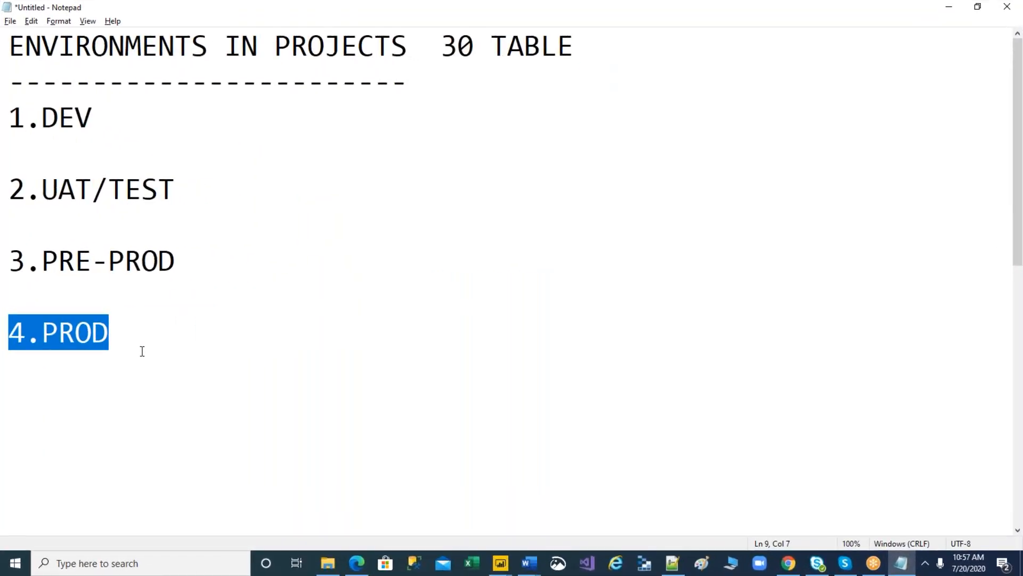
{"action": "left_click", "coordinate": [142, 350]}
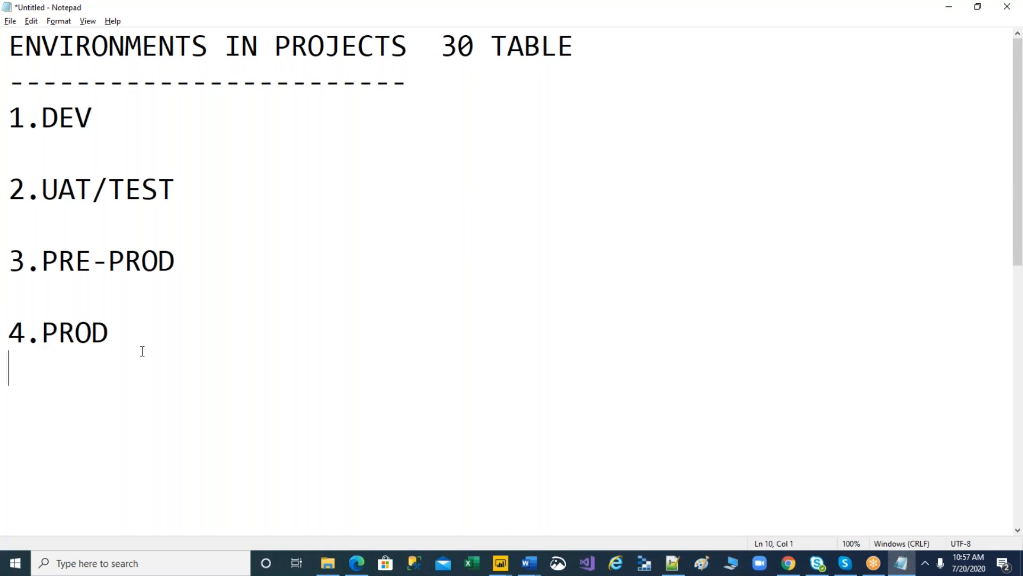
Highlight the 1.DEV entry repeatedly and the 2.UAT/TEST entry once to review these two environments.
{"action": "left_click_drag", "start_coordinate": [100, 118], "coordinate": [6, 120]}
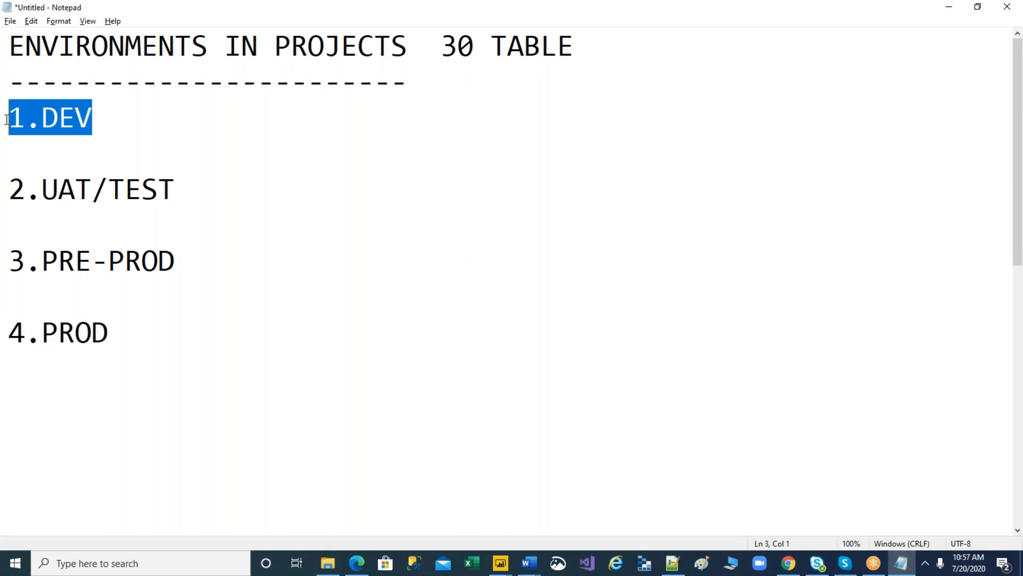
{"action": "left_click", "coordinate": [98, 137]}
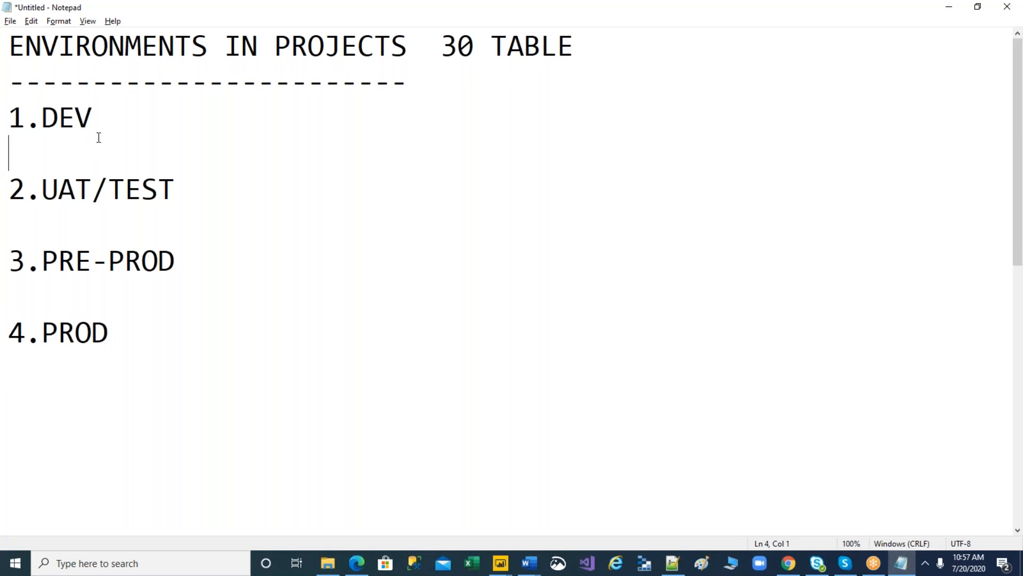
{"action": "double_click", "coordinate": [98, 118]}
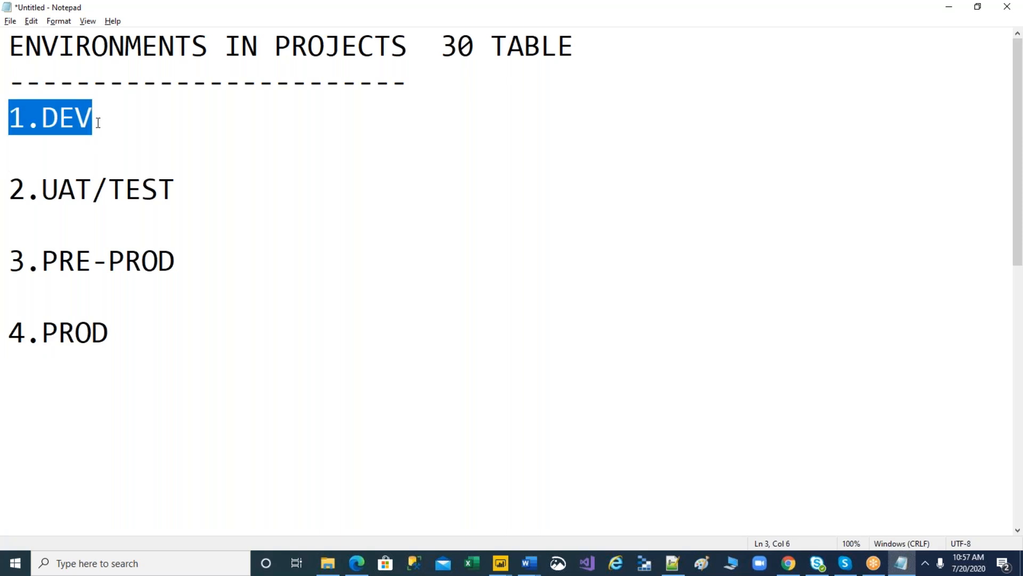
{"action": "left_click", "coordinate": [109, 118]}
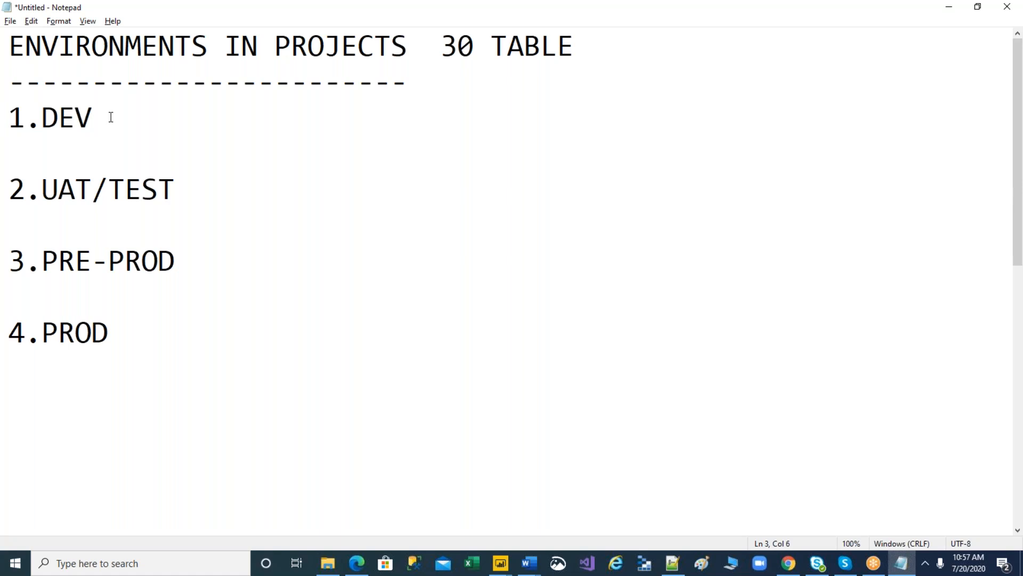
{"action": "double_click", "coordinate": [111, 117]}
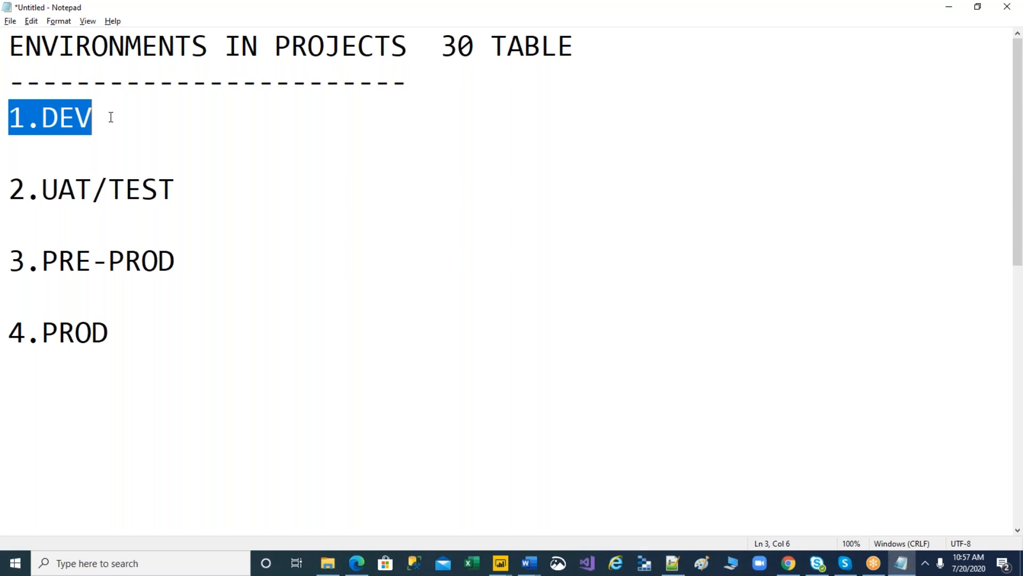
{"action": "left_click", "coordinate": [111, 117]}
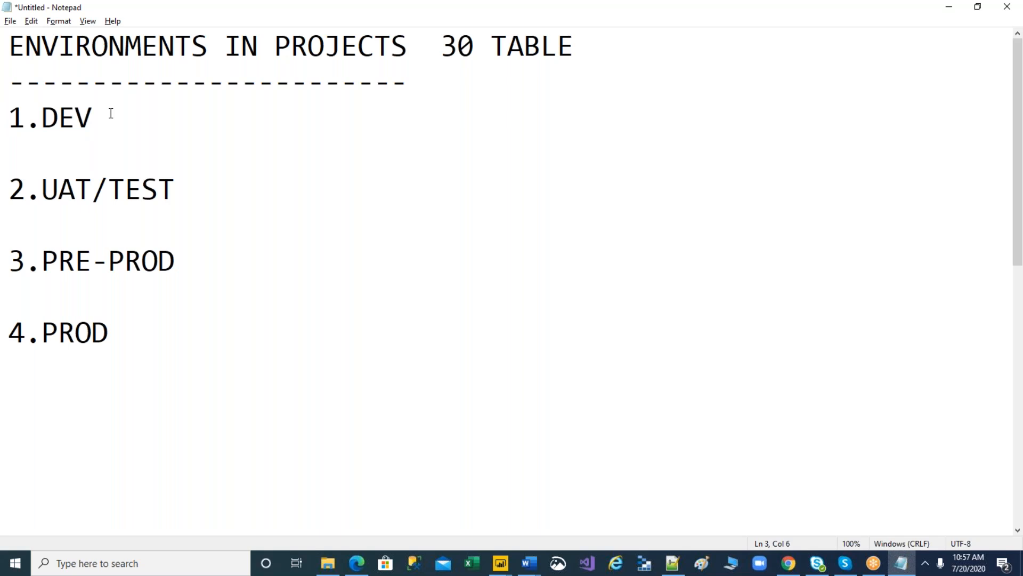
{"action": "left_click", "coordinate": [217, 200]}
{"action": "key", "text": "shift+Home"}
{"action": "left_click", "coordinate": [57, 129]}
{"action": "key", "text": "Home"}
{"action": "key", "text": "shift+End"}
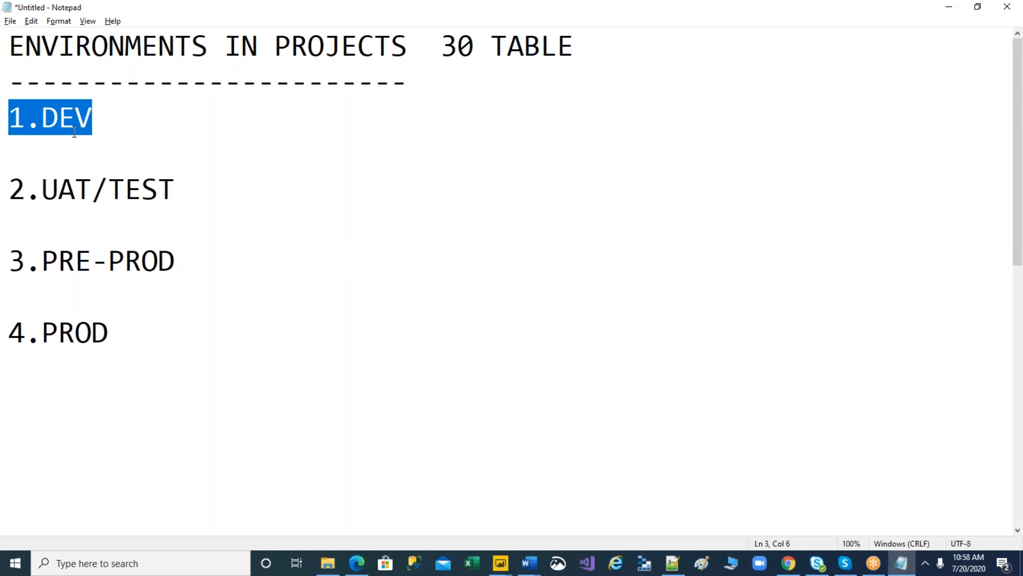
Highlight all four environments, and append -->DEVELOPERS to the 1.DEV entry.
{"action": "left_click_drag", "start_coordinate": [142, 338], "coordinate": [9, 107]}
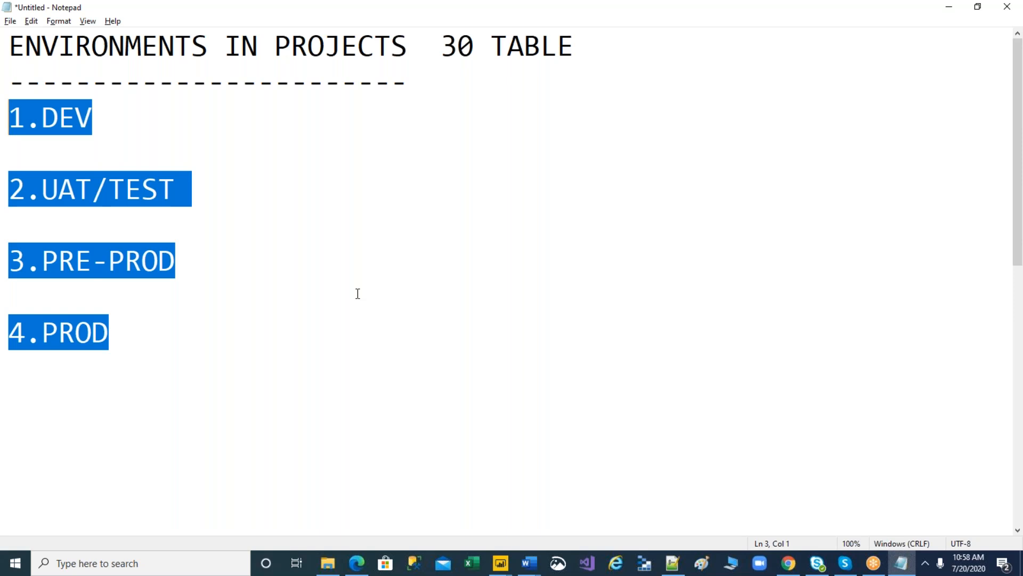
{"action": "left_click", "coordinate": [142, 125]}
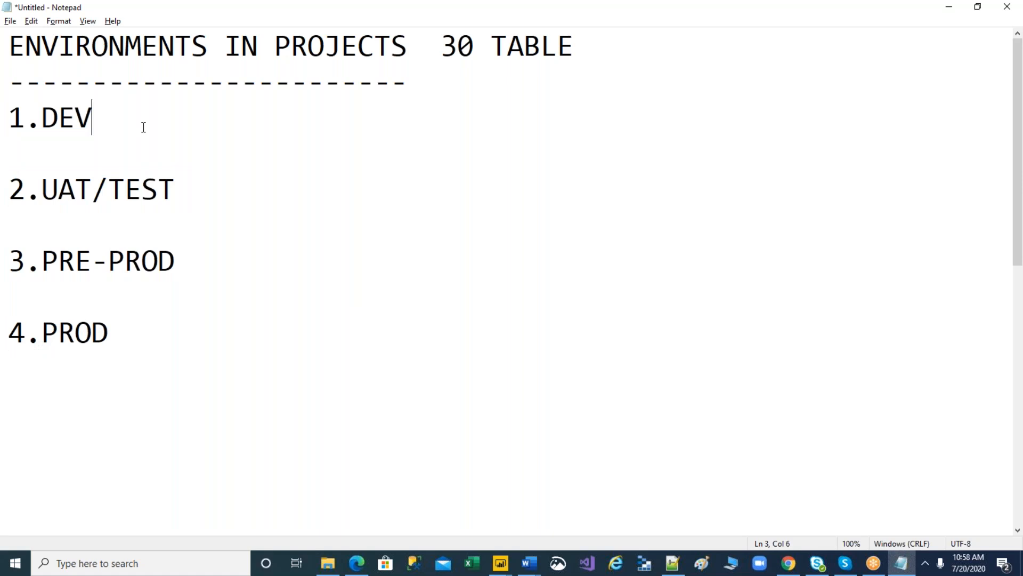
{"action": "type", "text": "-->DEVELOPERS"}
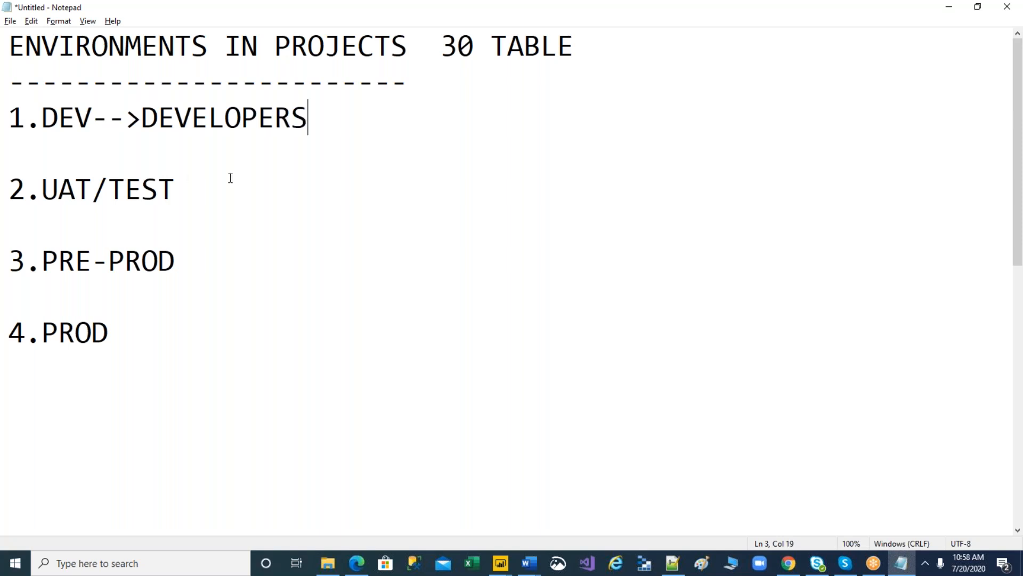
Append -->TESTERS to the 2.UAT/TEST entry, followed by the spaced example C=A+B, A=10, B=20 and 30 on the same line.
{"action": "left_click", "coordinate": [206, 187]}
{"action": "type", "text": "-->TESTERS"}
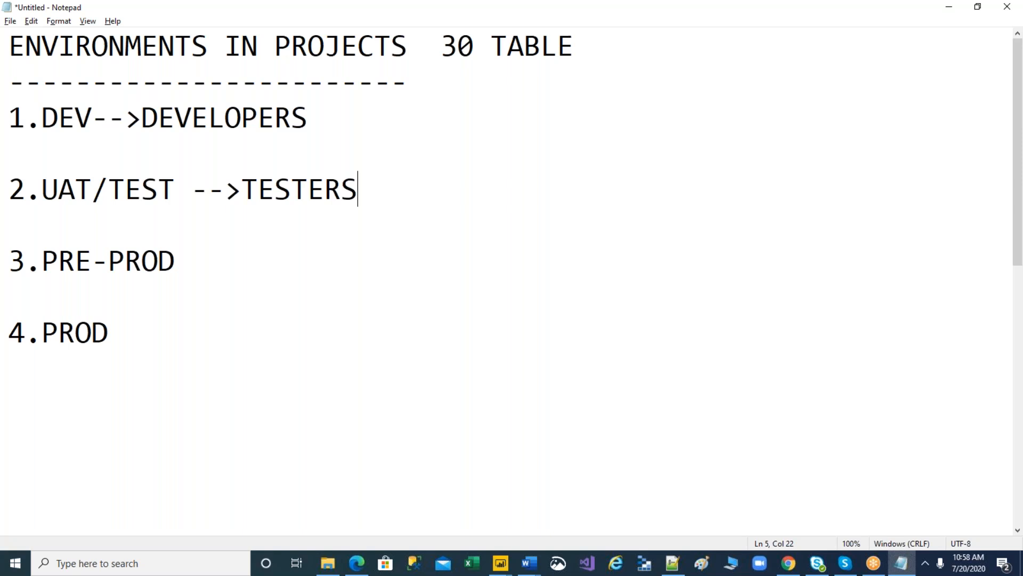
{"action": "type", "text": "C=A=1"}
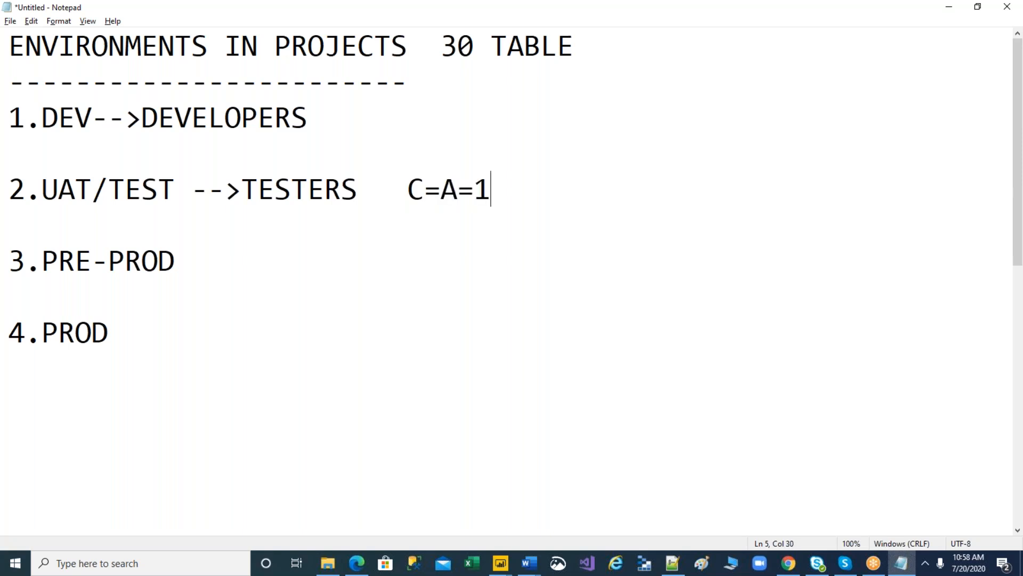
{"action": "key", "text": "BackSpace"}
{"action": "key", "text": "BackSpace"}
{"action": "type", "text": "+B   10"}
{"action": "key", "text": "BackSpace"}
{"action": "key", "text": "BackSpace"}
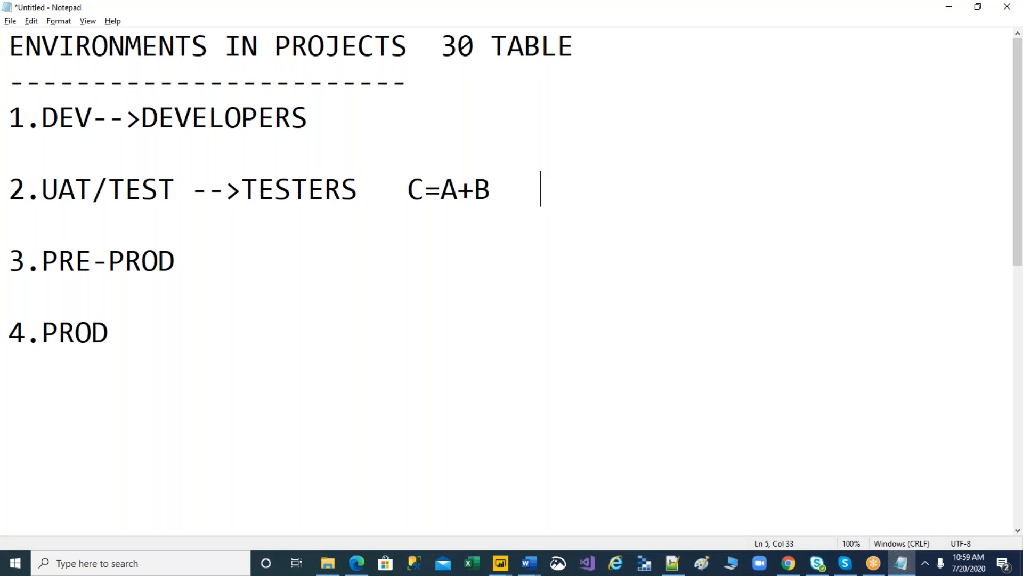
{"action": "type", "text": "A=10  B=20 "}
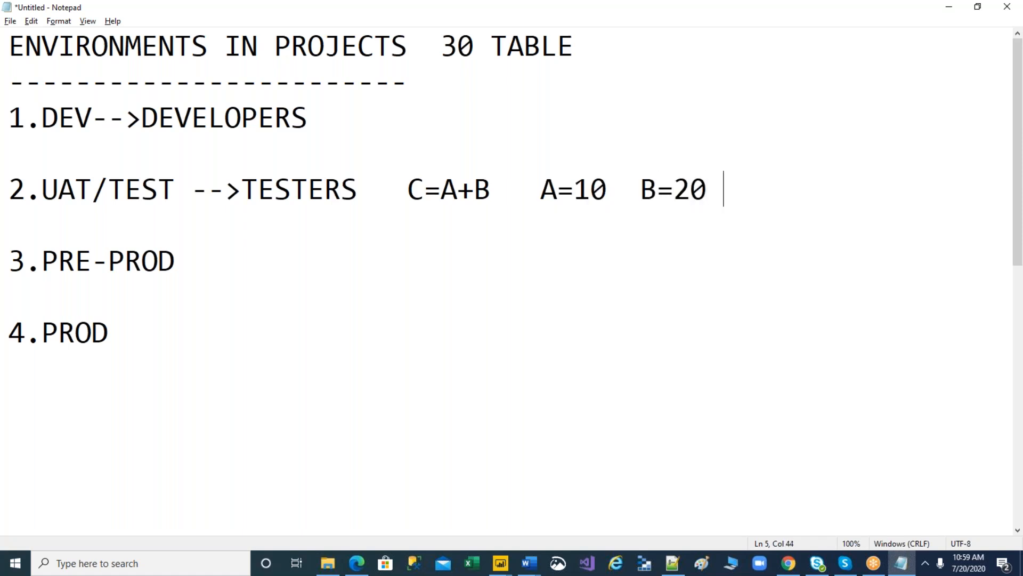
{"action": "type", "text": " 30"}
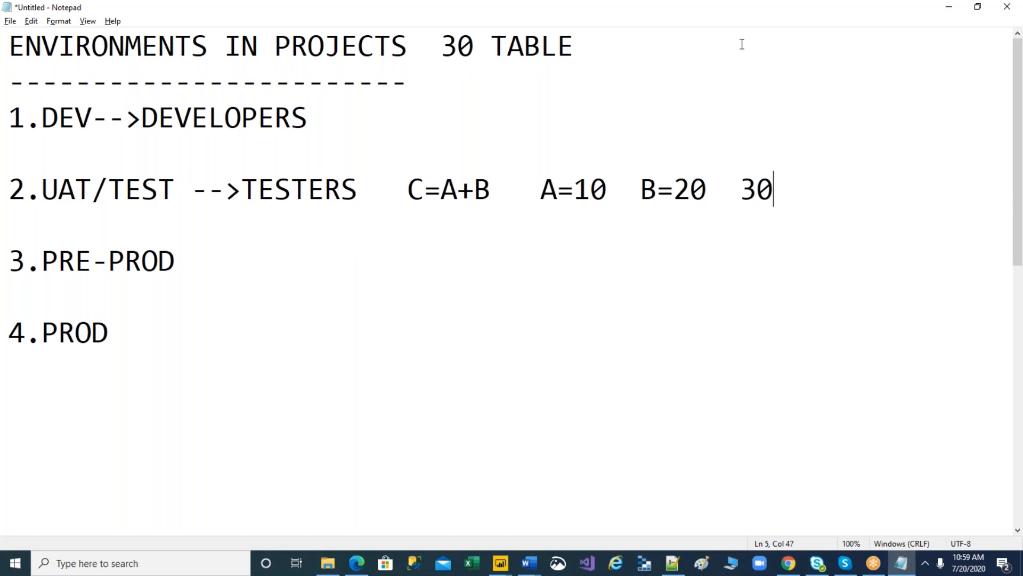
Draw pen arrows between UAT/TEST and DEVELOPERS, towards A=10 and down to PRE-PROD, and circle the 30 of the example.
{"action": "left_click", "coordinate": [675, 10]}
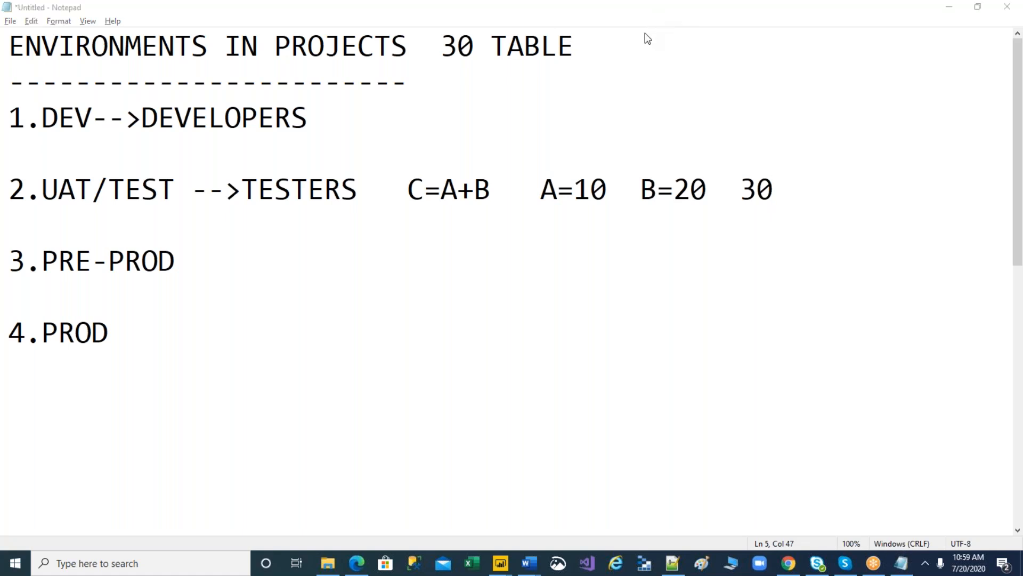
{"action": "mouse_move", "coordinate": [173, 197]}
{"action": "left_mouse_down"}
{"action": "mouse_move", "coordinate": [270, 167]}
{"action": "mouse_move", "coordinate": [273, 130]}
{"action": "mouse_move", "coordinate": [288, 142]}
{"action": "left_mouse_up"}
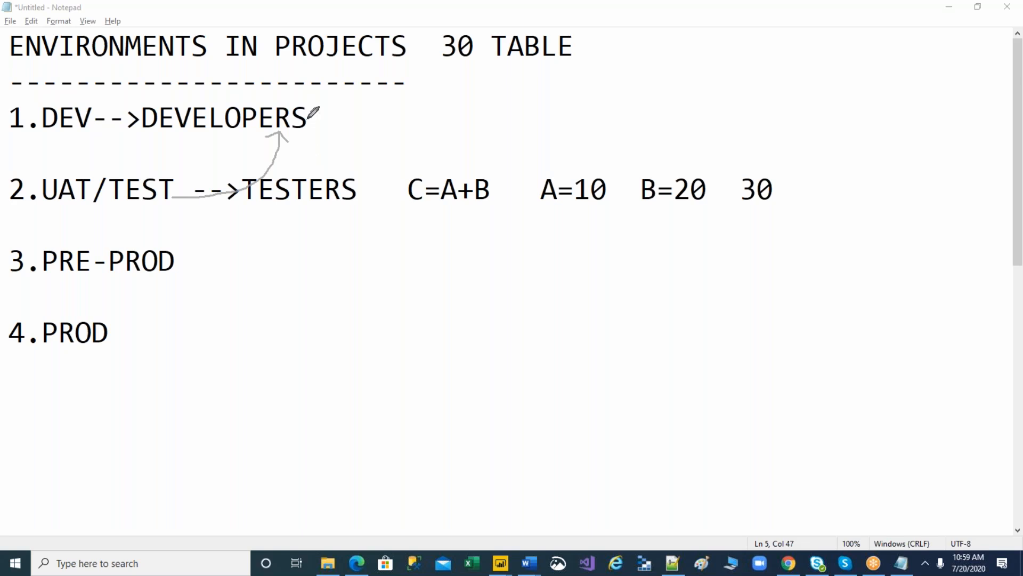
{"action": "mouse_move", "coordinate": [309, 118]}
{"action": "left_mouse_down"}
{"action": "mouse_move", "coordinate": [322, 159]}
{"action": "mouse_move", "coordinate": [309, 165]}
{"action": "mouse_move", "coordinate": [312, 184]}
{"action": "mouse_move", "coordinate": [341, 156]}
{"action": "left_mouse_up"}
{"action": "mouse_move", "coordinate": [156, 190]}
{"action": "left_mouse_down"}
{"action": "mouse_move", "coordinate": [250, 215]}
{"action": "mouse_move", "coordinate": [609, 188]}
{"action": "left_mouse_up"}
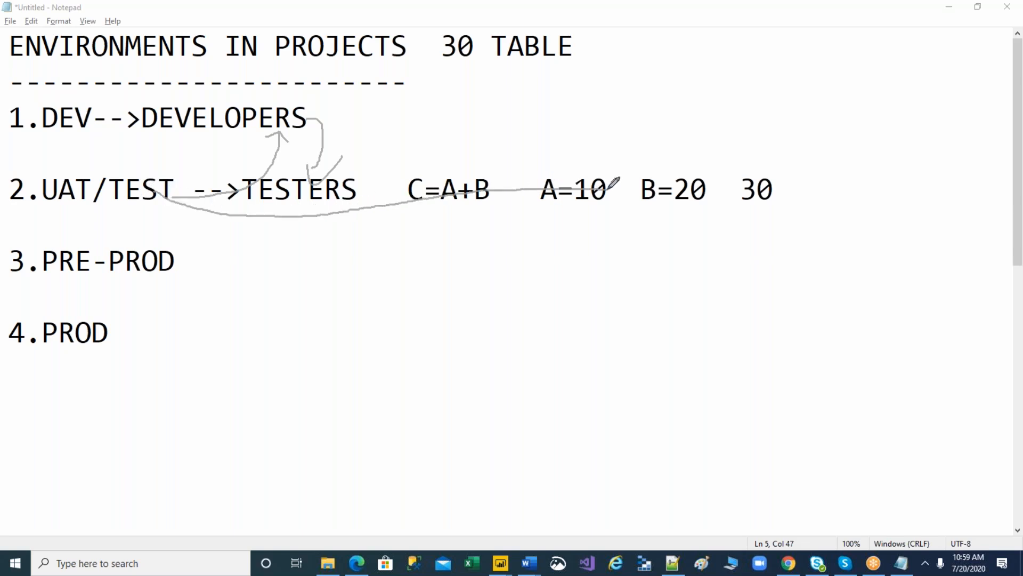
{"action": "mouse_move", "coordinate": [790, 183]}
{"action": "left_mouse_down"}
{"action": "mouse_move", "coordinate": [767, 174]}
{"action": "mouse_move", "coordinate": [740, 192]}
{"action": "mouse_move", "coordinate": [769, 177]}
{"action": "left_mouse_up"}
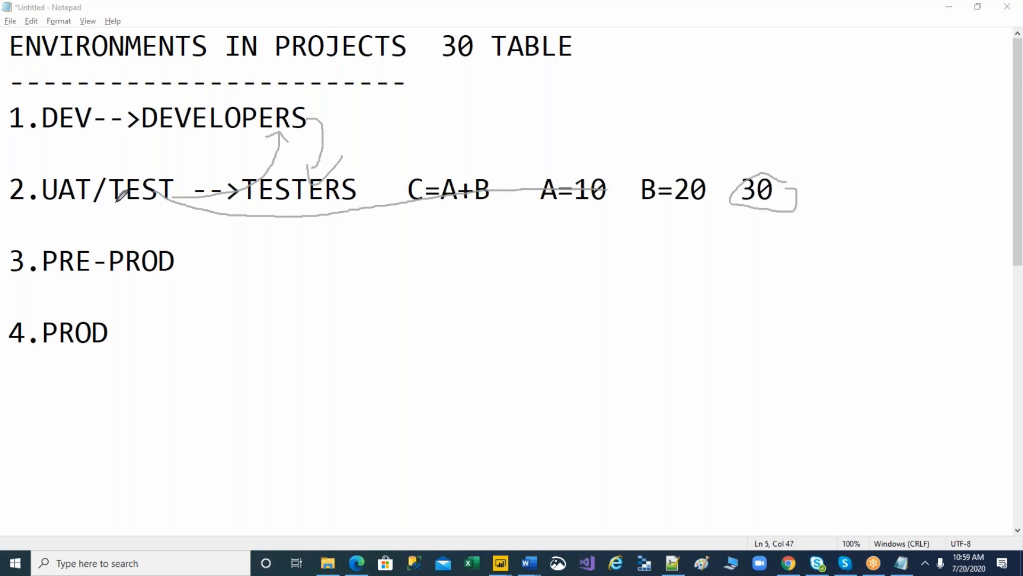
{"action": "mouse_move", "coordinate": [115, 201]}
{"action": "left_mouse_down"}
{"action": "mouse_move", "coordinate": [108, 239]}
{"action": "mouse_move", "coordinate": [97, 234]}
{"action": "mouse_move", "coordinate": [134, 223]}
{"action": "left_mouse_up"}
Highlight the 2.UAT/TEST entry, its TESTERS note and the 1.DEV entry in turn to review them.
{"action": "left_click", "coordinate": [159, 202]}
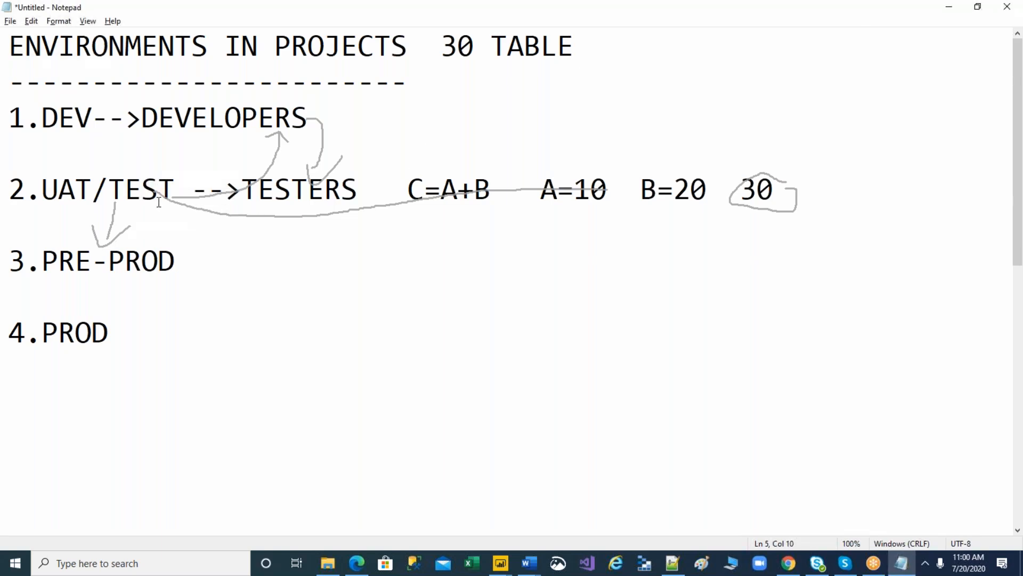
{"action": "double_click", "coordinate": [157, 193]}
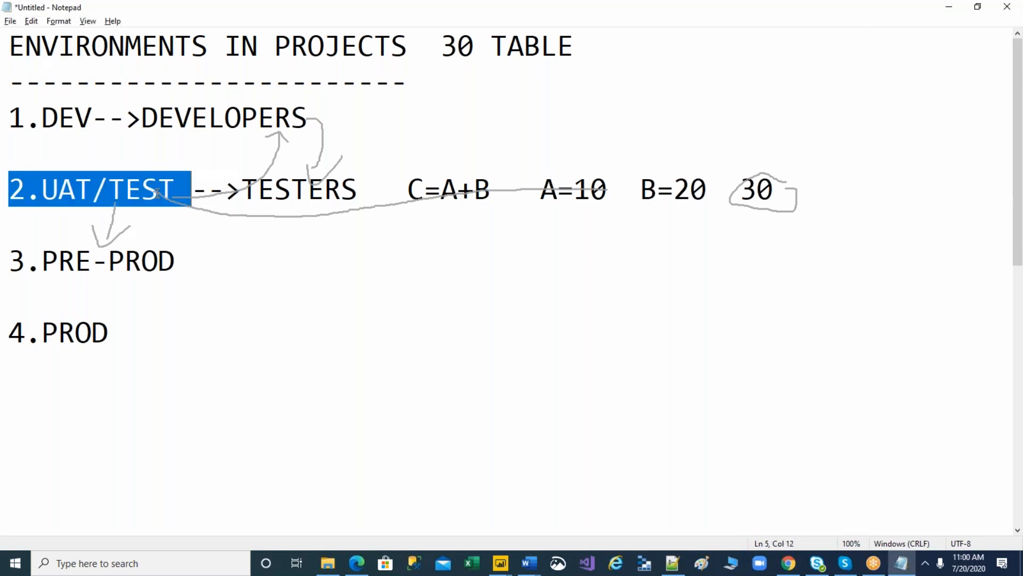
{"action": "double_click", "coordinate": [266, 191]}
{"action": "double_click", "coordinate": [57, 119]}
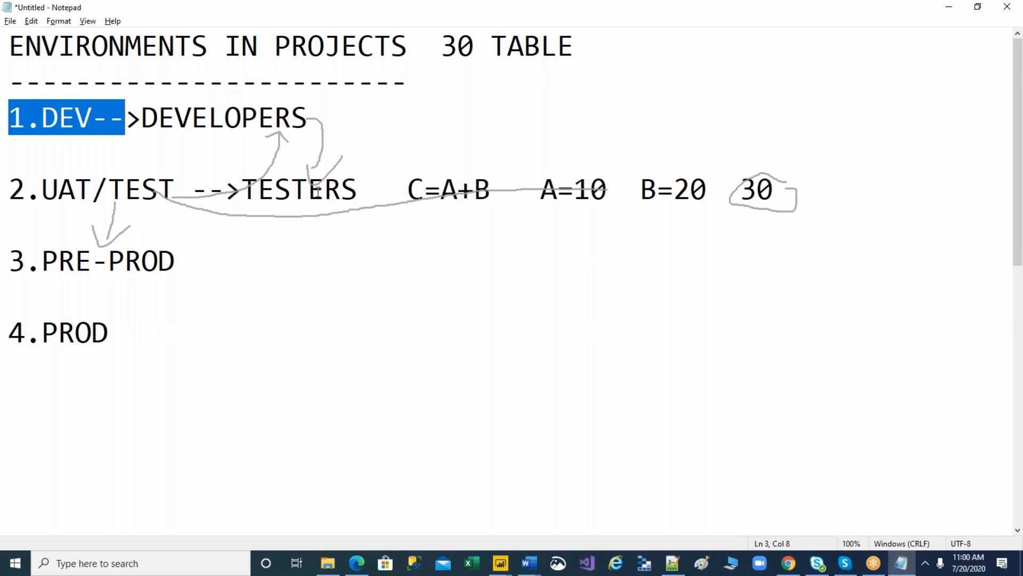
{"action": "left_click", "coordinate": [377, 195]}
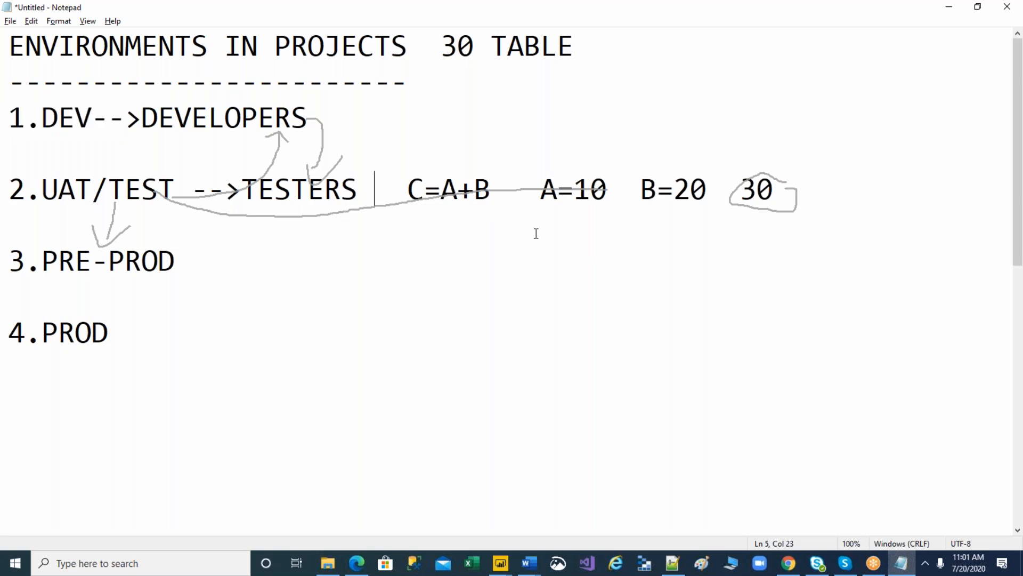
Clear all pen annotations from the screen and place the cursor at the end of the 3.PRE-PROD entry.
{"action": "left_click", "coordinate": [678, 9]}
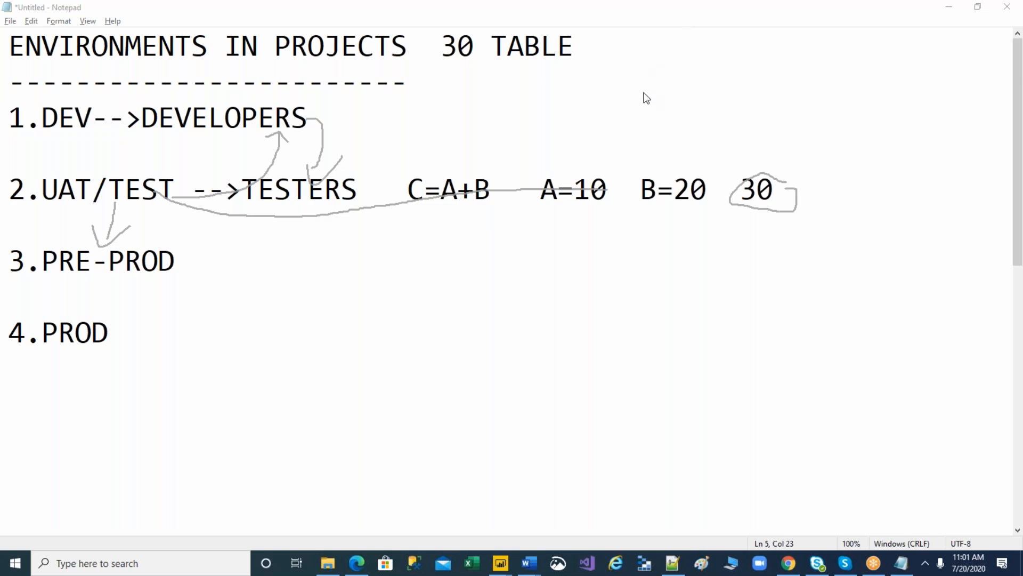
{"action": "left_click", "coordinate": [176, 261]}
{"action": "double_click", "coordinate": [162, 260]}
{"action": "left_click", "coordinate": [164, 286]}
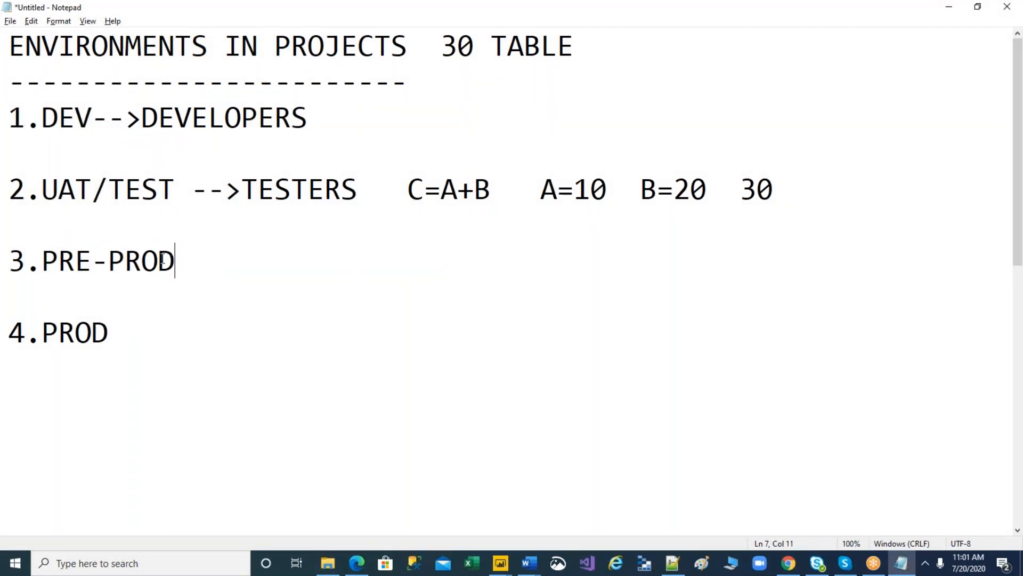
Highlight the 3.PRE-PROD and 4.PROD entries alternately to compare the two environments.
{"action": "left_click_drag", "start_coordinate": [178, 261], "coordinate": [7, 256]}
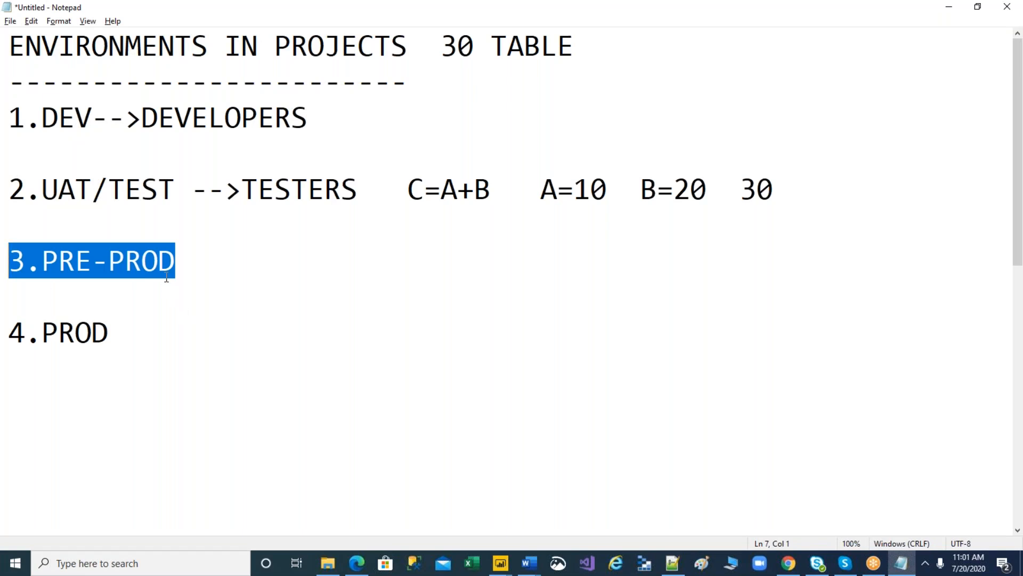
{"action": "left_click", "coordinate": [87, 336]}
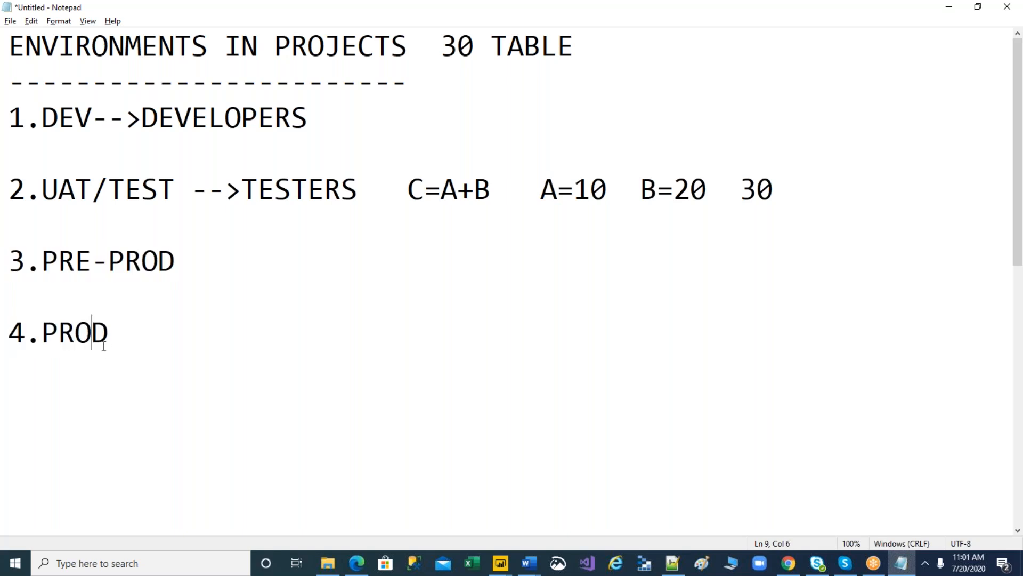
{"action": "double_click", "coordinate": [104, 346]}
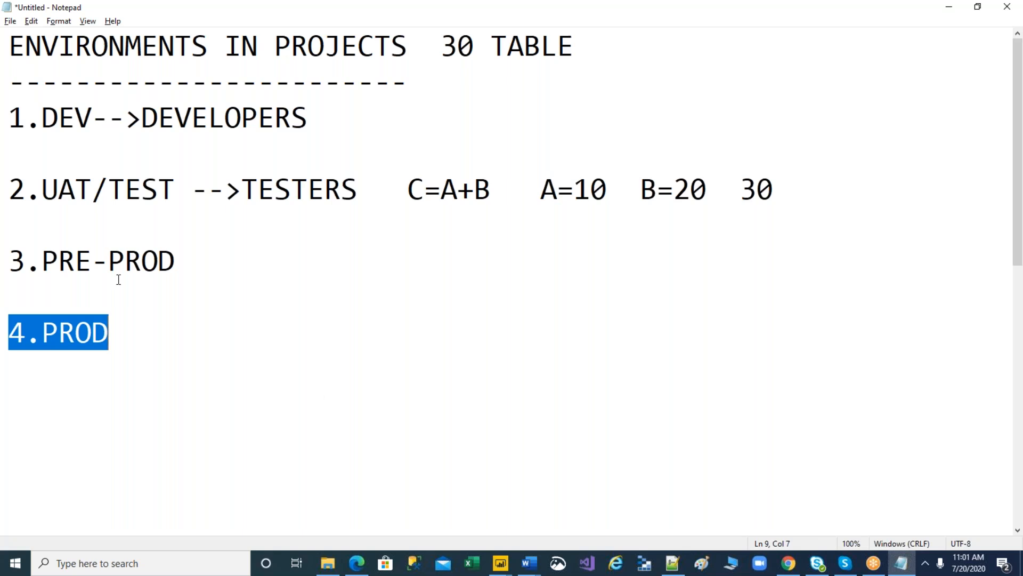
{"action": "double_click", "coordinate": [108, 261]}
{"action": "left_click", "coordinate": [189, 263]}
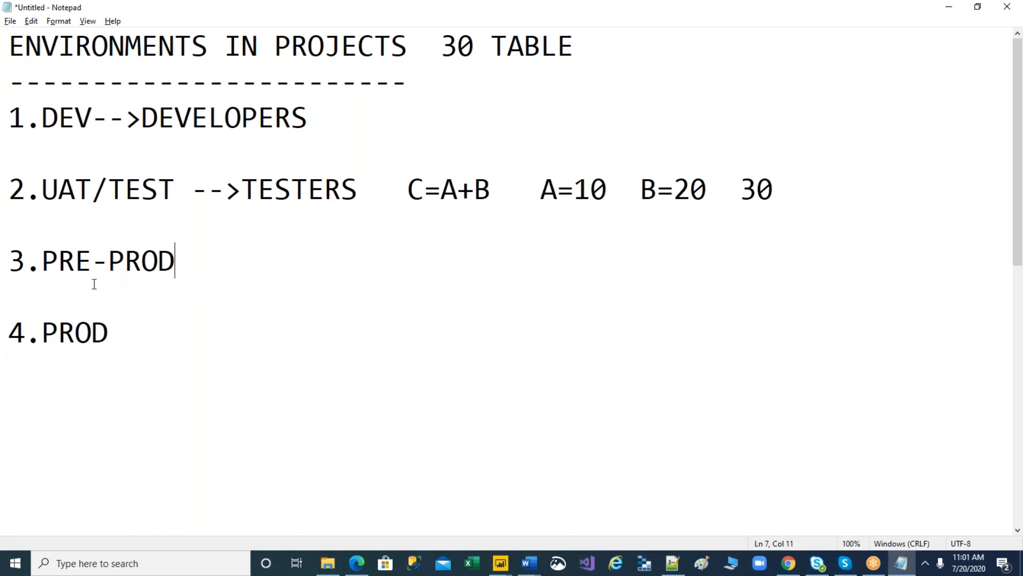
{"action": "left_click", "coordinate": [50, 263]}
{"action": "double_click", "coordinate": [91, 334]}
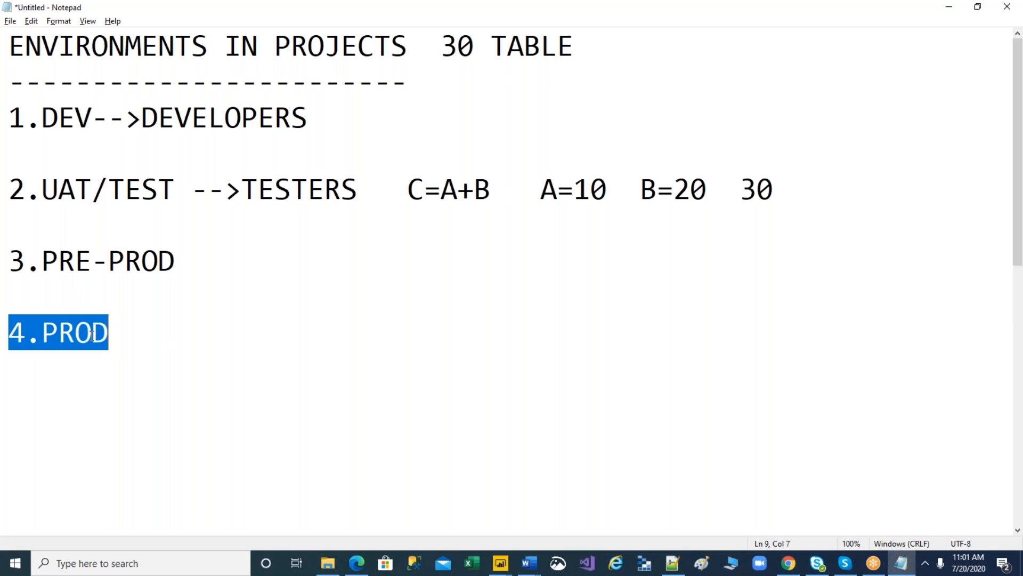
Append -->20TH to the 3.PRE-PROD entry.
{"action": "left_click", "coordinate": [220, 256]}
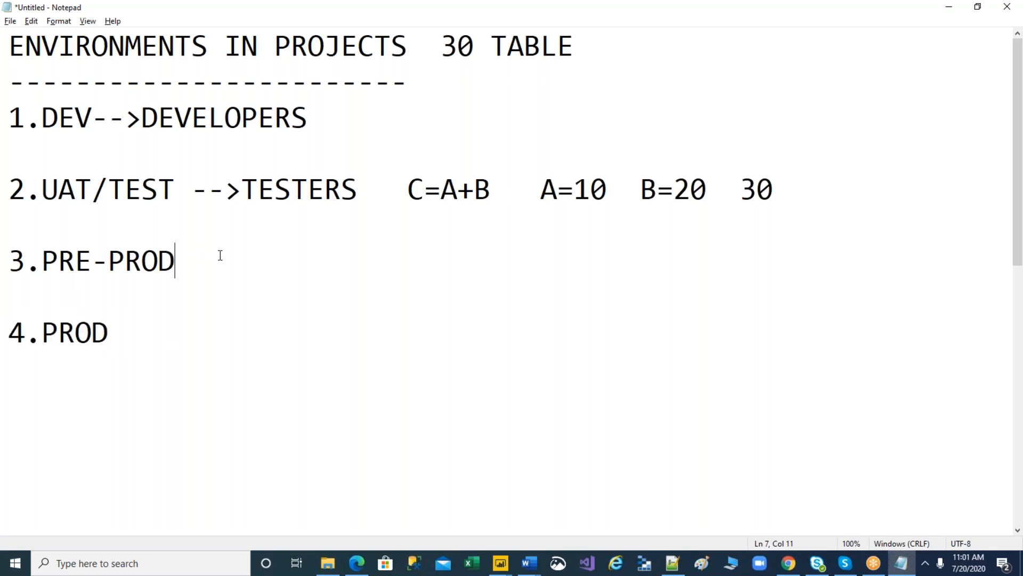
{"action": "type", "text": "-->15"}
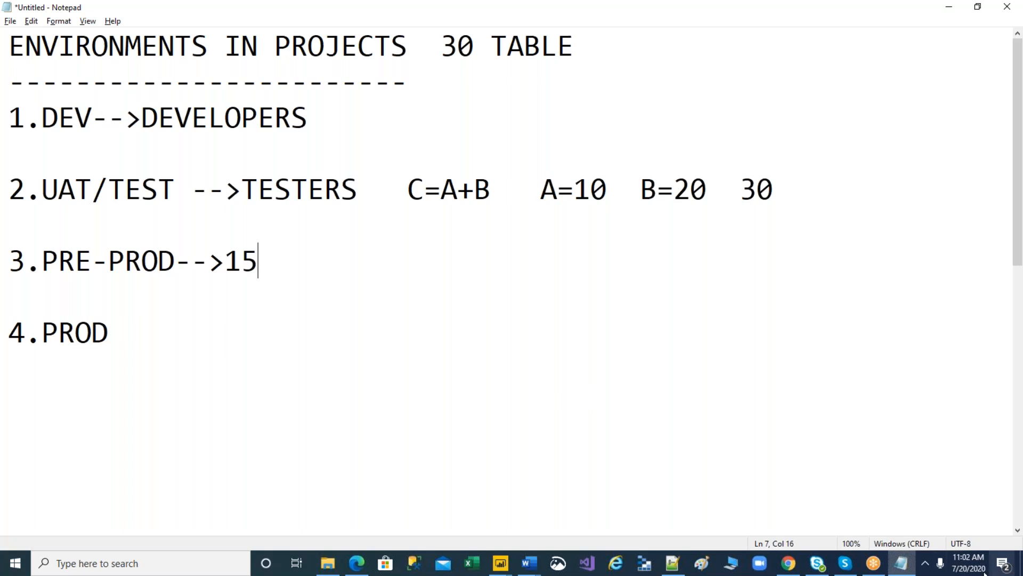
{"action": "key", "text": "BackSpace"}
{"action": "key", "text": "BackSpace"}
{"action": "type", "text": "20TH"}
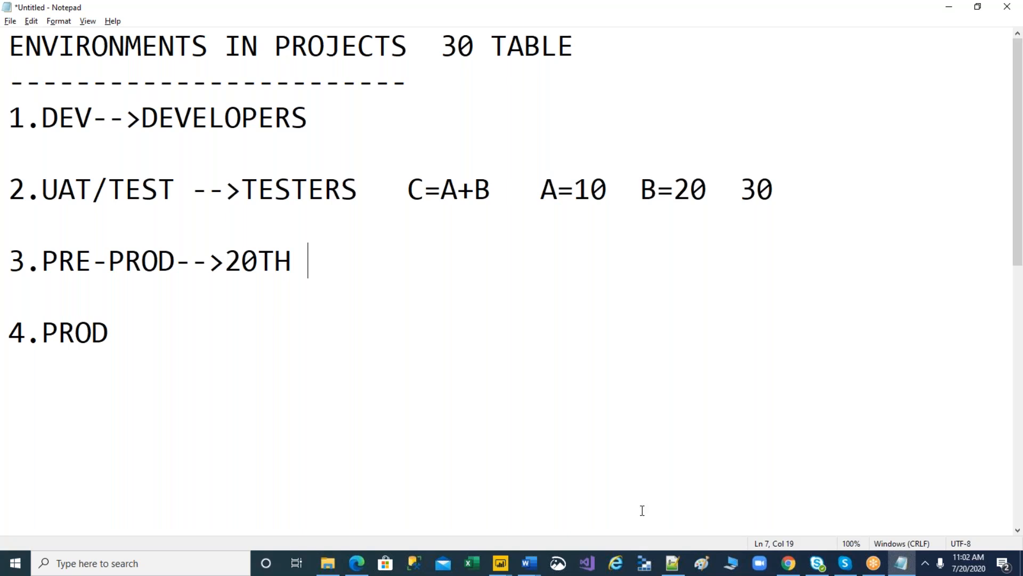
Append -->20TH to the 4.PROD entry, and highlight its environment name and the 20TH value in turn.
{"action": "left_click", "coordinate": [129, 338]}
{"action": "type", "text": "-->20THE"}
{"action": "key", "text": "BackSpace"}
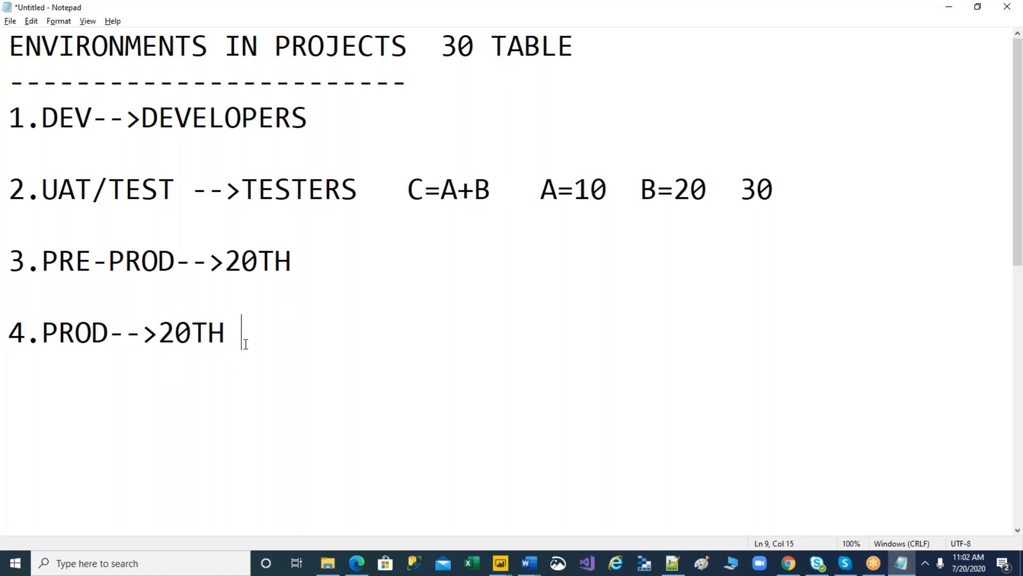
{"action": "double_click", "coordinate": [87, 329]}
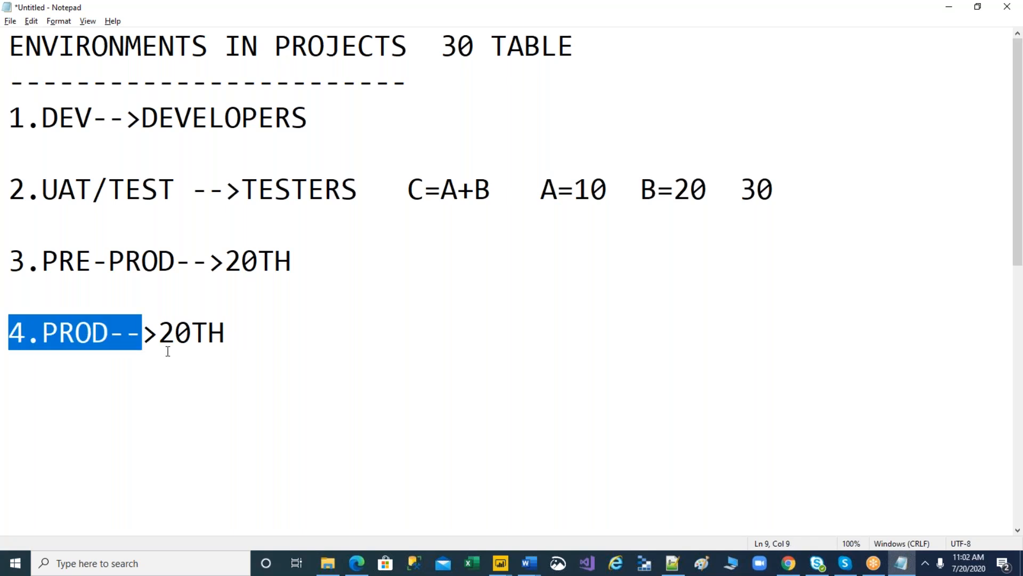
{"action": "double_click", "coordinate": [176, 335]}
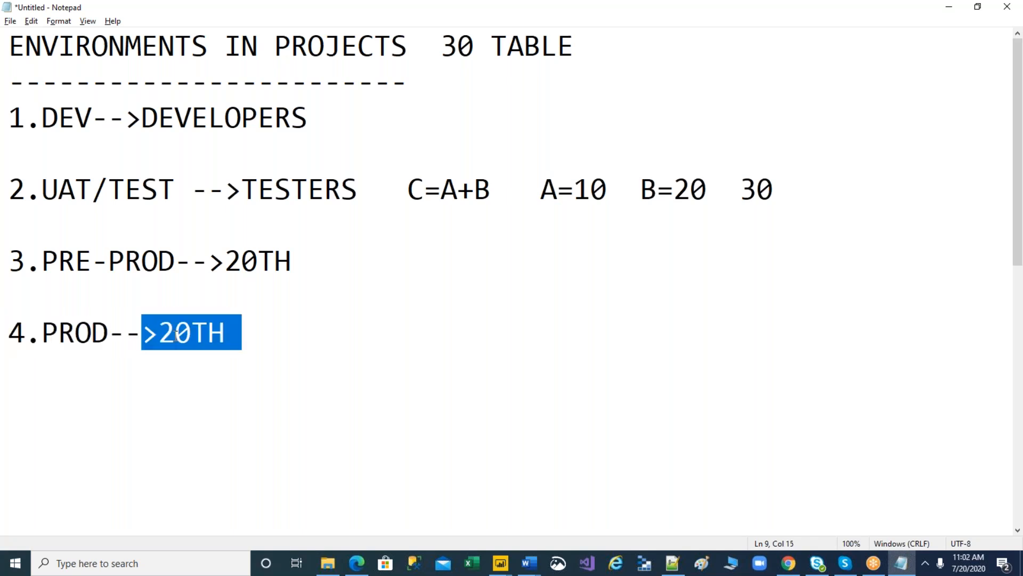
Draw pen arrows from PROD to PRE-PROD and between their 20TH values, circle A=10 B=20 30 and link it to PRE-PROD's underlined 20TH.
{"action": "left_click", "coordinate": [677, 11]}
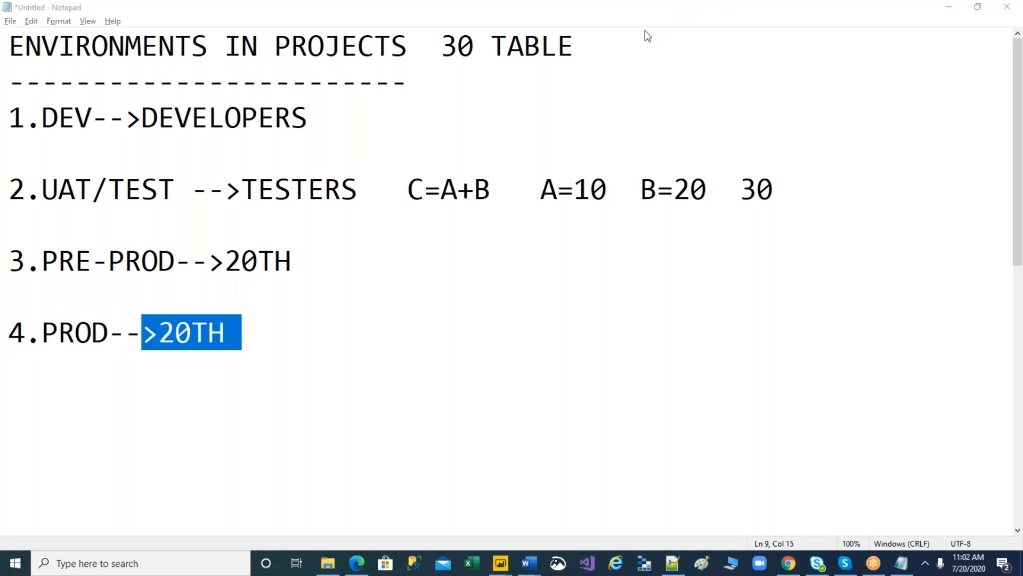
{"action": "mouse_move", "coordinate": [51, 322]}
{"action": "left_mouse_down"}
{"action": "mouse_move", "coordinate": [68, 271]}
{"action": "mouse_move", "coordinate": [71, 290]}
{"action": "left_mouse_up"}
{"action": "mouse_move", "coordinate": [615, 212]}
{"action": "left_mouse_down"}
{"action": "mouse_move", "coordinate": [702, 210]}
{"action": "mouse_move", "coordinate": [745, 159]}
{"action": "mouse_move", "coordinate": [509, 172]}
{"action": "mouse_move", "coordinate": [616, 206]}
{"action": "left_mouse_up"}
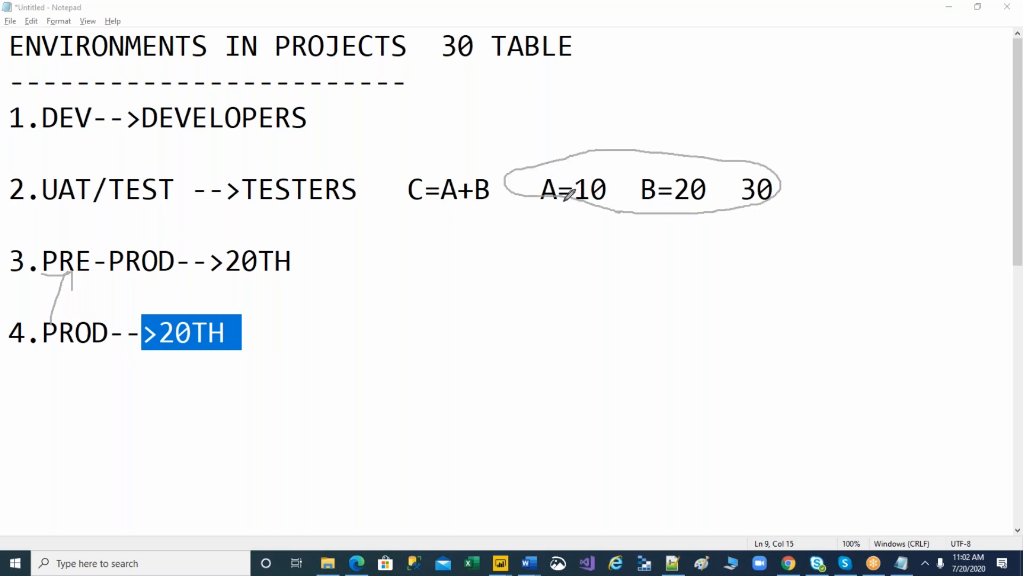
{"action": "mouse_move", "coordinate": [564, 202]}
{"action": "left_mouse_down"}
{"action": "mouse_move", "coordinate": [501, 225]}
{"action": "mouse_move", "coordinate": [258, 210]}
{"action": "mouse_move", "coordinate": [238, 233]}
{"action": "mouse_move", "coordinate": [255, 230]}
{"action": "left_mouse_up"}
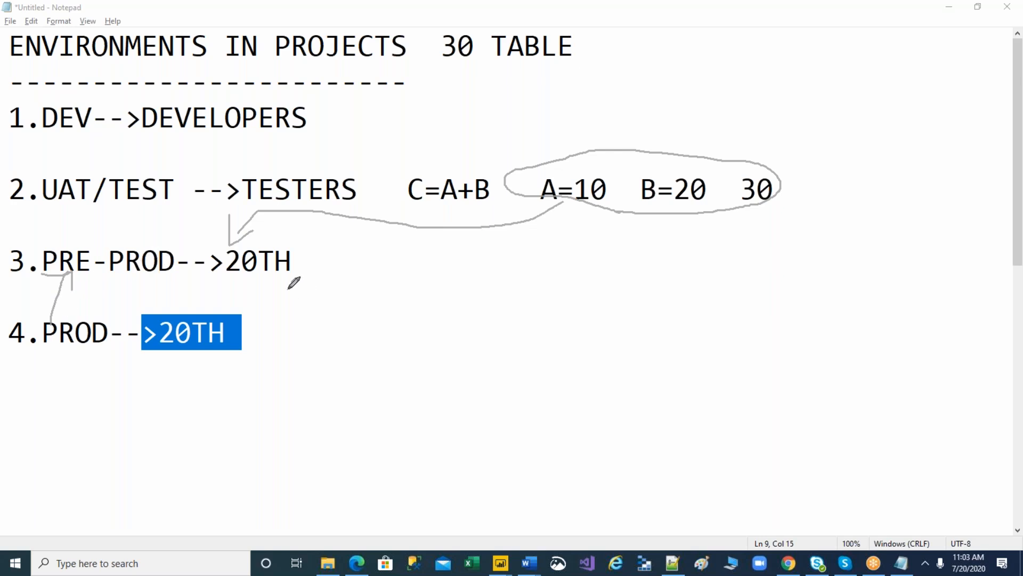
{"action": "left_click_drag", "start_coordinate": [229, 277], "coordinate": [291, 275]}
{"action": "mouse_move", "coordinate": [247, 334]}
{"action": "left_mouse_down"}
{"action": "mouse_move", "coordinate": [270, 288]}
{"action": "mouse_move", "coordinate": [245, 279]}
{"action": "mouse_move", "coordinate": [226, 288]}
{"action": "mouse_move", "coordinate": [247, 274]}
{"action": "left_mouse_up"}
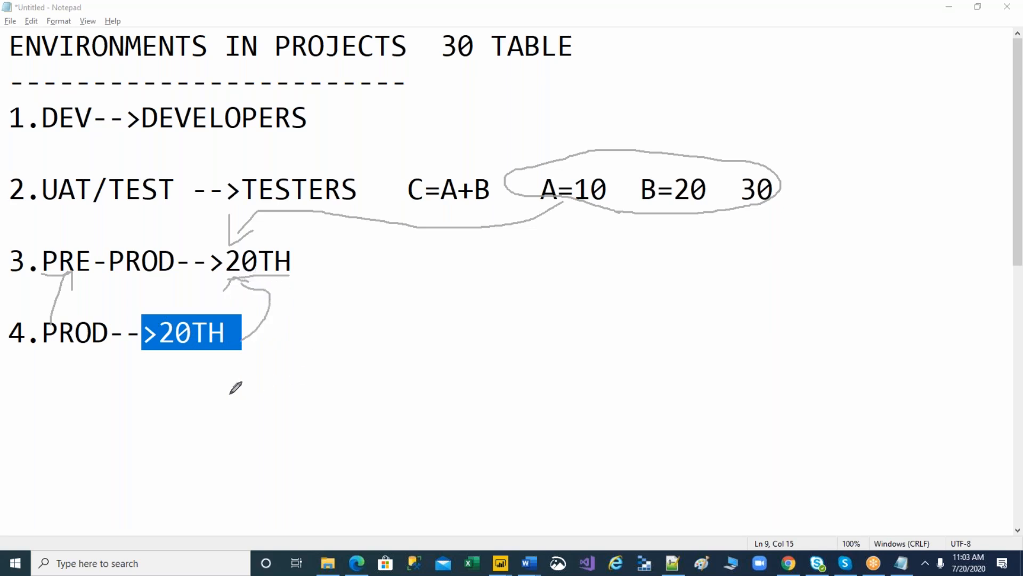
Handwrite a short note below 4.PROD, tick PRE-PROD and PROD, and write 100 beside PRE-PROD and 200 beside PROD.
{"action": "mouse_move", "coordinate": [226, 394]}
{"action": "left_mouse_down"}
{"action": "mouse_move", "coordinate": [219, 385]}
{"action": "mouse_move", "coordinate": [216, 405]}
{"action": "mouse_move", "coordinate": [237, 411]}
{"action": "mouse_move", "coordinate": [245, 389]}
{"action": "mouse_move", "coordinate": [281, 408]}
{"action": "mouse_move", "coordinate": [256, 421]}
{"action": "left_mouse_up"}
{"action": "left_click_drag", "start_coordinate": [101, 245], "coordinate": [149, 224]}
{"action": "left_click_drag", "start_coordinate": [101, 319], "coordinate": [147, 290]}
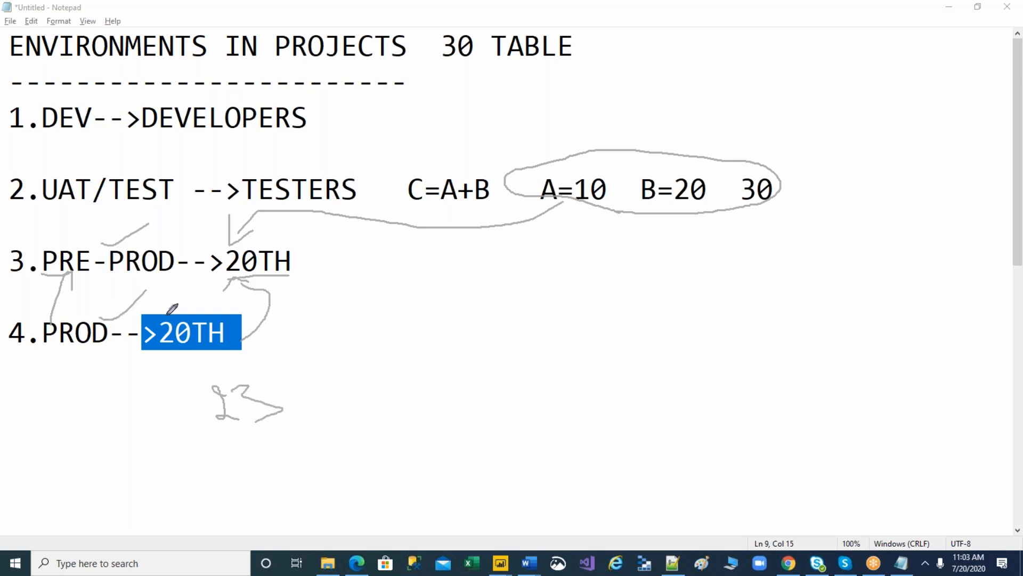
{"action": "mouse_move", "coordinate": [319, 244]}
{"action": "left_mouse_down"}
{"action": "mouse_move", "coordinate": [319, 262]}
{"action": "mouse_move", "coordinate": [334, 249]}
{"action": "mouse_move", "coordinate": [347, 260]}
{"action": "mouse_move", "coordinate": [356, 243]}
{"action": "left_mouse_up"}
{"action": "mouse_move", "coordinate": [293, 326]}
{"action": "left_mouse_down"}
{"action": "mouse_move", "coordinate": [308, 344]}
{"action": "mouse_move", "coordinate": [320, 334]}
{"action": "mouse_move", "coordinate": [342, 347]}
{"action": "mouse_move", "coordinate": [345, 336]}
{"action": "left_mouse_up"}
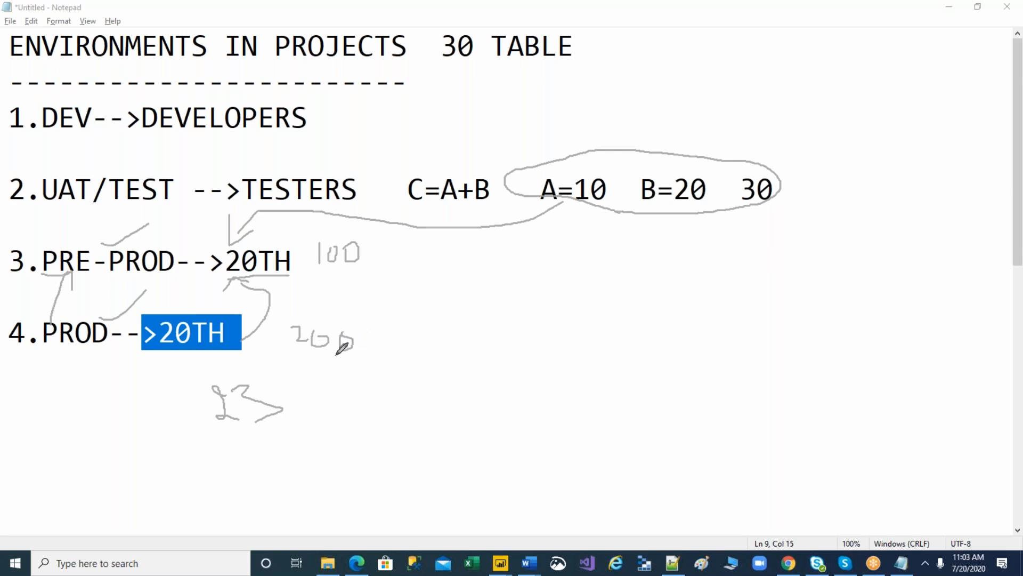
Draw pen arrows from PRE-PROD's 20TH to the handwritten note, from 200 to 100, and diagonally down from PROD's 20TH.
{"action": "mouse_move", "coordinate": [259, 265]}
{"action": "left_mouse_down"}
{"action": "mouse_move", "coordinate": [269, 335]}
{"action": "mouse_move", "coordinate": [262, 376]}
{"action": "mouse_move", "coordinate": [274, 376]}
{"action": "left_mouse_up"}
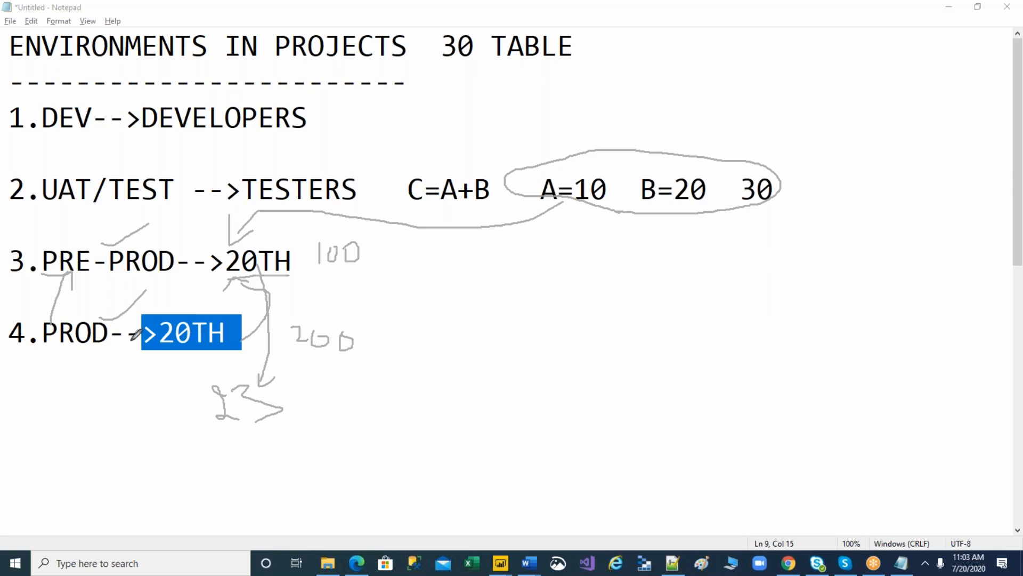
{"action": "mouse_move", "coordinate": [358, 340]}
{"action": "left_mouse_down"}
{"action": "mouse_move", "coordinate": [382, 292]}
{"action": "mouse_move", "coordinate": [329, 286]}
{"action": "mouse_move", "coordinate": [351, 275]}
{"action": "left_mouse_up"}
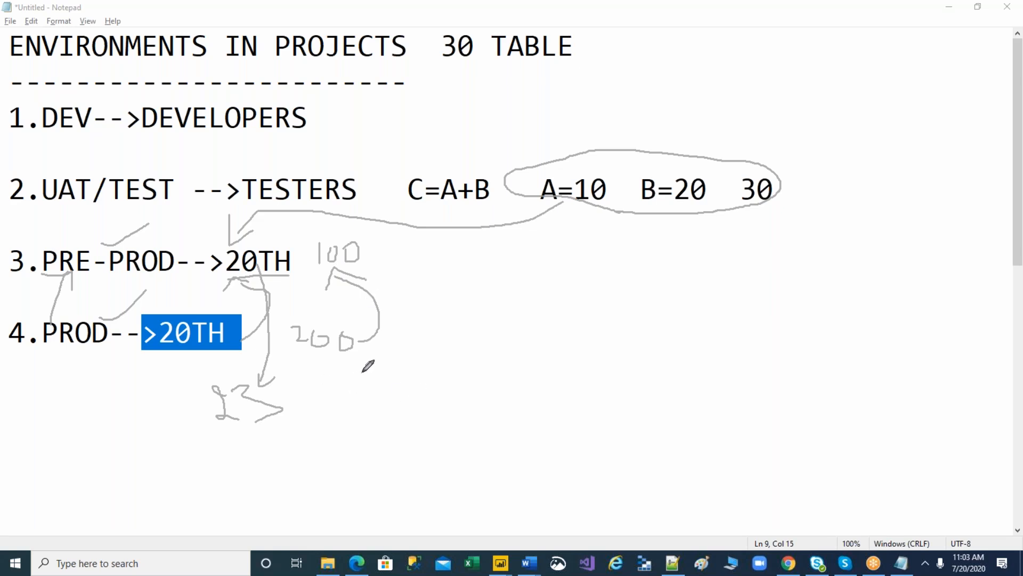
{"action": "mouse_move", "coordinate": [242, 347]}
{"action": "left_mouse_down"}
{"action": "mouse_move", "coordinate": [373, 393]}
{"action": "mouse_move", "coordinate": [361, 399]}
{"action": "mouse_move", "coordinate": [371, 399]}
{"action": "mouse_move", "coordinate": [369, 384]}
{"action": "left_mouse_up"}
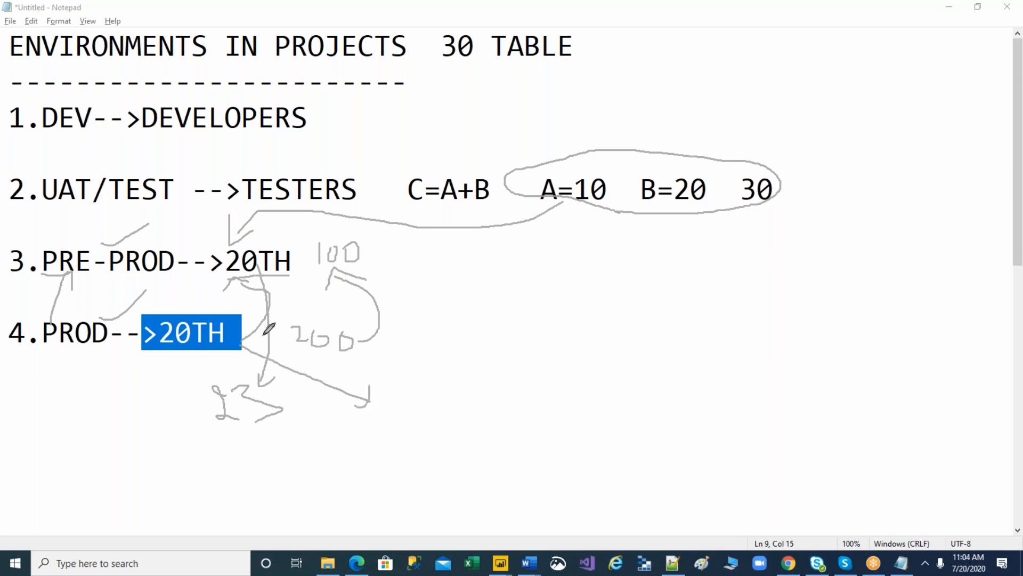
Circle the handwritten 200, draw another pen arrow from it to 100, and clear all the pen marks.
{"action": "mouse_move", "coordinate": [368, 339]}
{"action": "left_mouse_down"}
{"action": "mouse_move", "coordinate": [320, 306]}
{"action": "mouse_move", "coordinate": [298, 341]}
{"action": "mouse_move", "coordinate": [361, 365]}
{"action": "mouse_move", "coordinate": [405, 353]}
{"action": "mouse_move", "coordinate": [376, 274]}
{"action": "mouse_move", "coordinate": [405, 280]}
{"action": "left_mouse_up"}
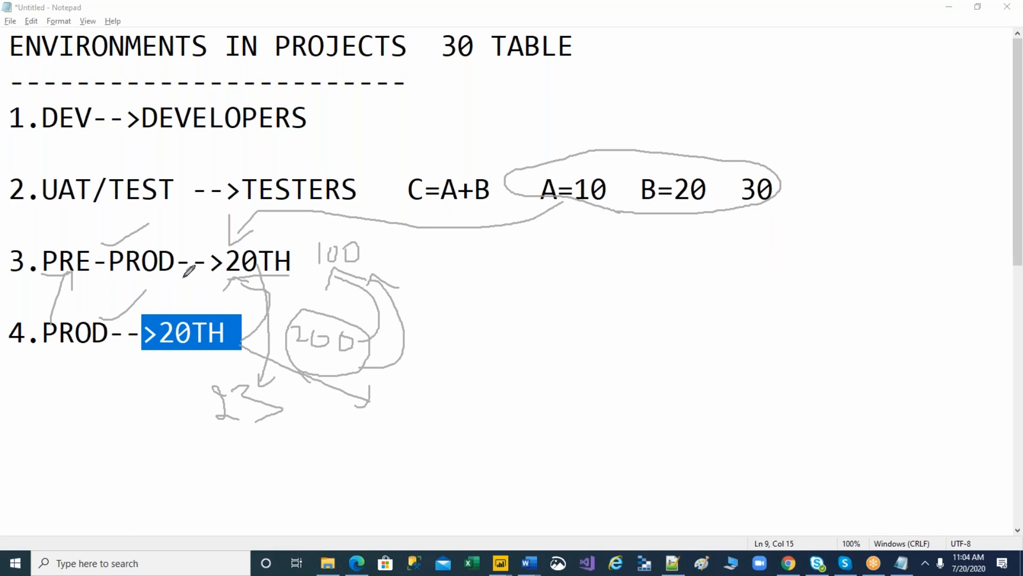
{"action": "mouse_move", "coordinate": [178, 276]}
{"action": "left_mouse_down"}
{"action": "mouse_move", "coordinate": [166, 304]}
{"action": "mouse_move", "coordinate": [171, 313]}
{"action": "mouse_move", "coordinate": [179, 303]}
{"action": "left_mouse_up"}
{"action": "left_click", "coordinate": [642, 96]}
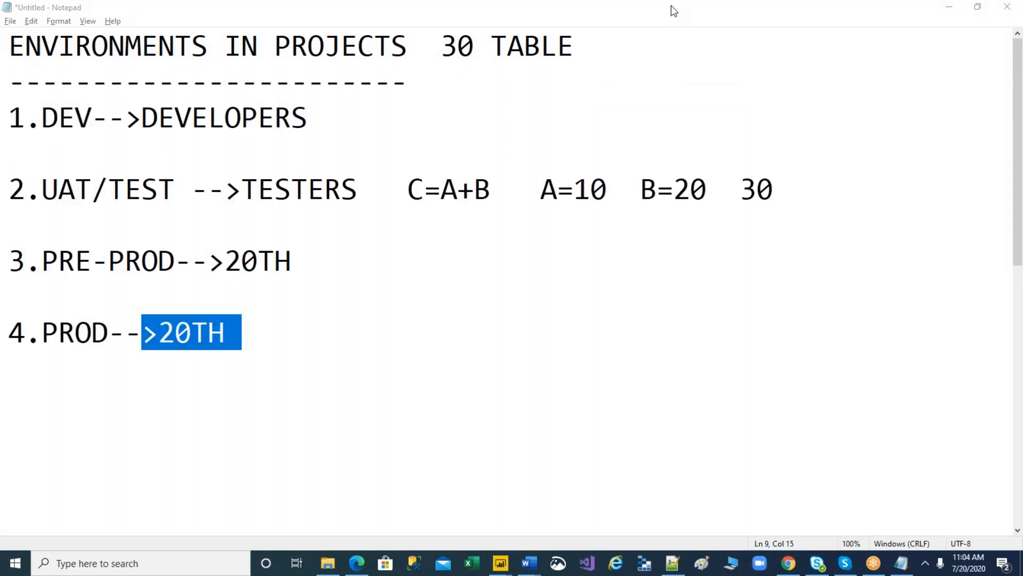
{"action": "left_click", "coordinate": [635, 234]}
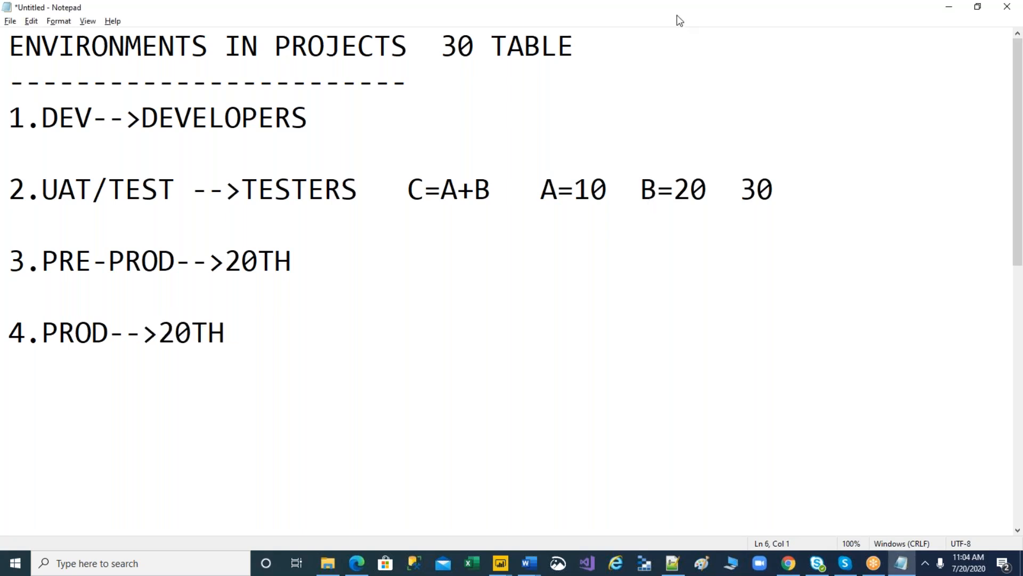
{"action": "left_click", "coordinate": [760, 25]}
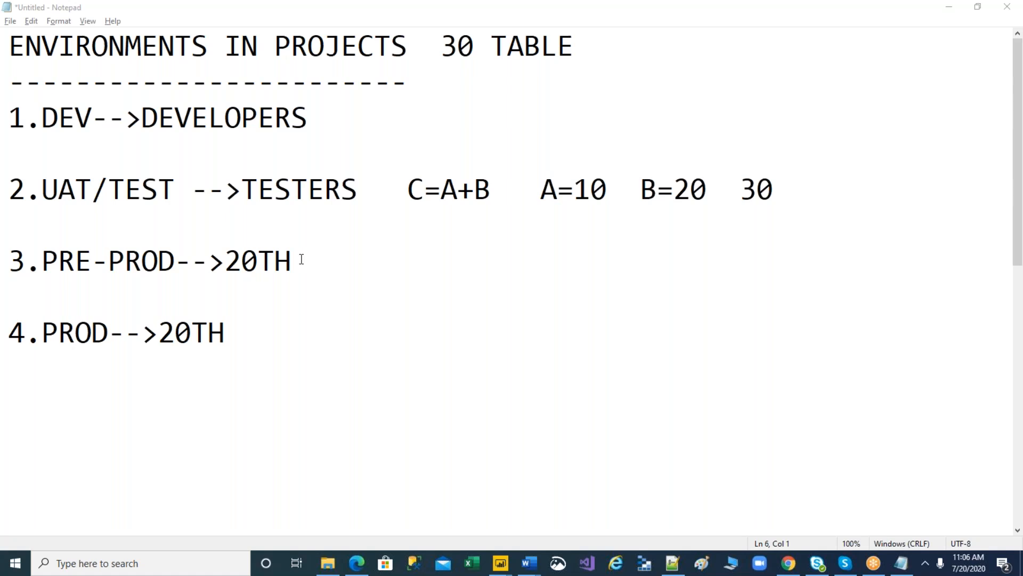
Highlight the whole 3.PRE-PROD entry and add two blank lines after the 4.PROD entry.
{"action": "left_click_drag", "start_coordinate": [295, 261], "coordinate": [7, 265]}
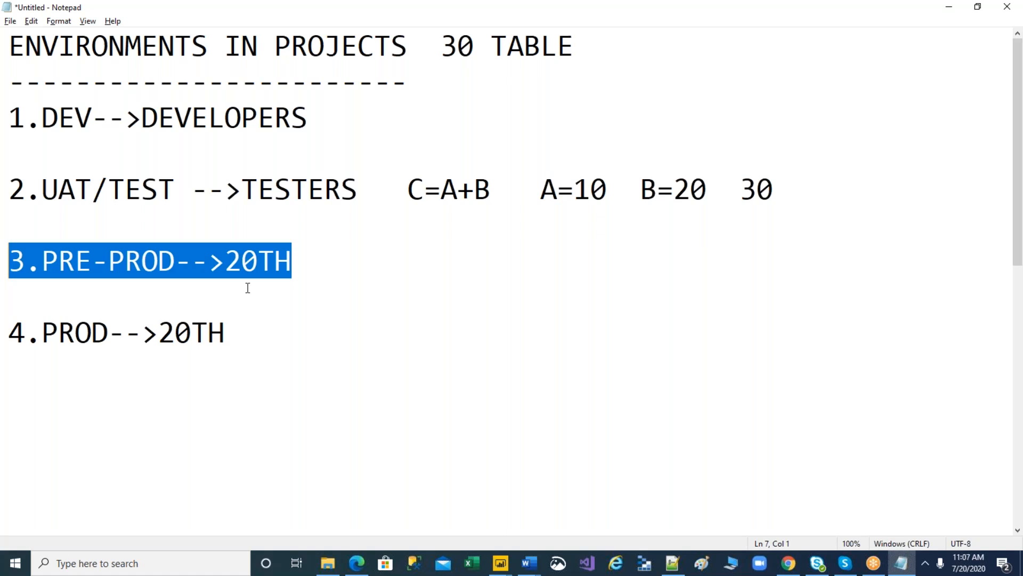
{"action": "left_click", "coordinate": [286, 343]}
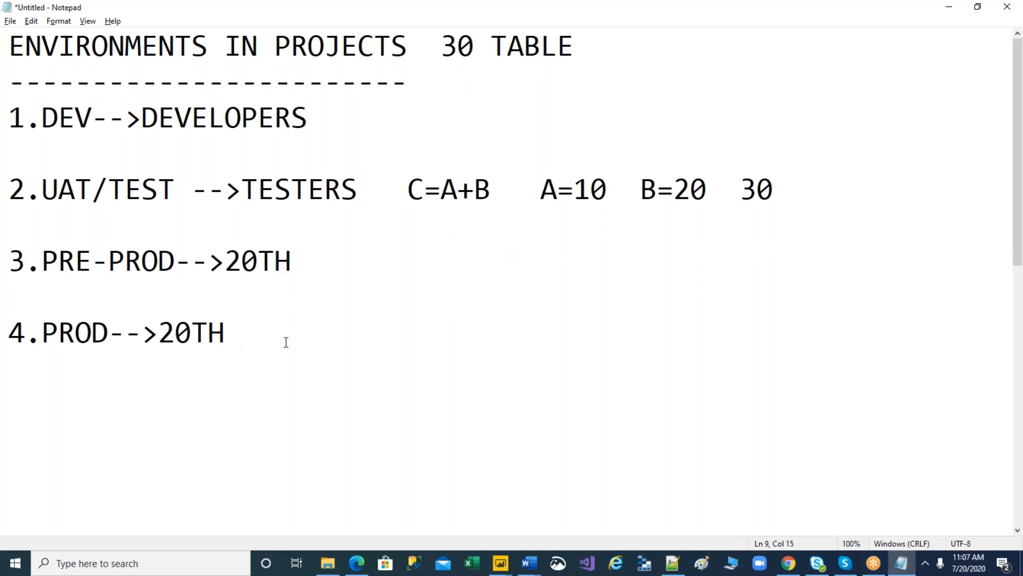
{"action": "key", "text": "Return"}
{"action": "key", "text": "Return"}
Select the entire environments note from the end of the 4.PROD entry up to the heading.
{"action": "left_click", "coordinate": [246, 358]}
{"action": "key", "text": "shift+Up"}
{"action": "key", "text": "shift+Up"}
{"action": "key", "text": "shift+Up"}
{"action": "key", "text": "shift+Up"}
{"action": "key", "text": "shift+Up"}
{"action": "key", "text": "shift+Up"}
{"action": "key", "text": "shift+Up"}
{"action": "key", "text": "shift+Up"}
{"action": "key", "text": "shift+Up"}
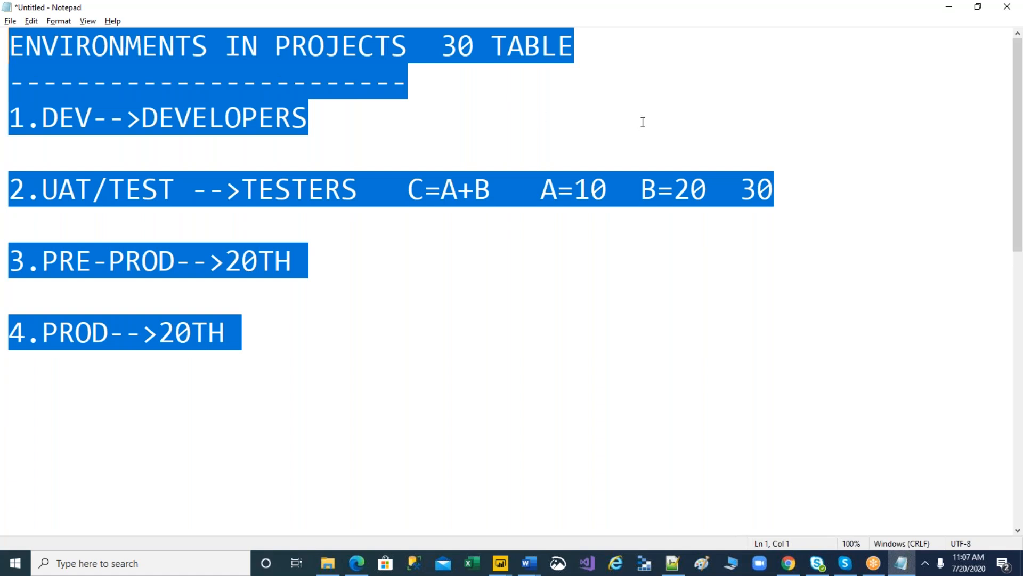
Add two more blank lines after the 4.PROD entry and highlight its environment name.
{"action": "left_click", "coordinate": [284, 354]}
{"action": "key", "text": "Return"}
{"action": "key", "text": "Return"}
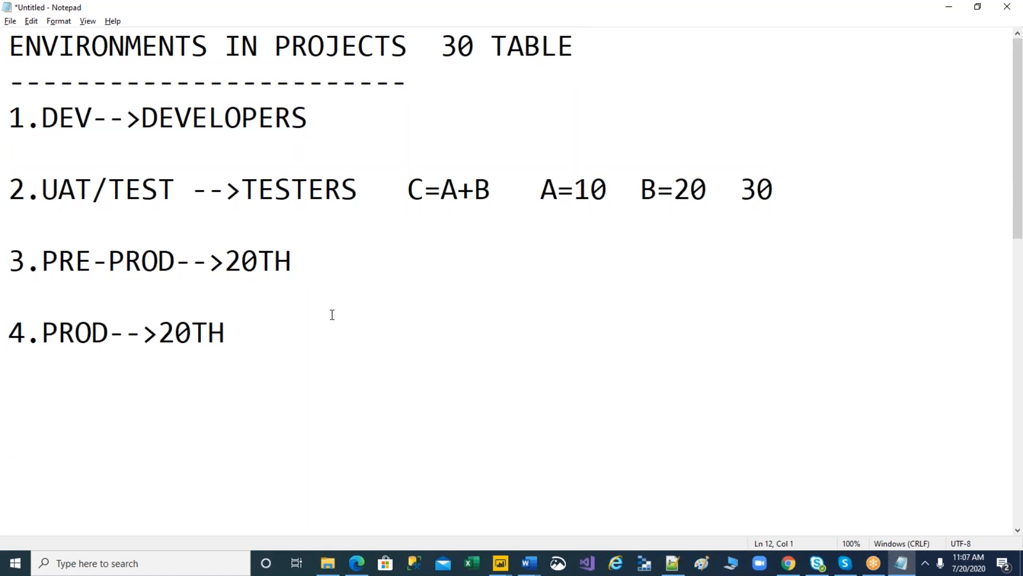
{"action": "double_click", "coordinate": [88, 333]}
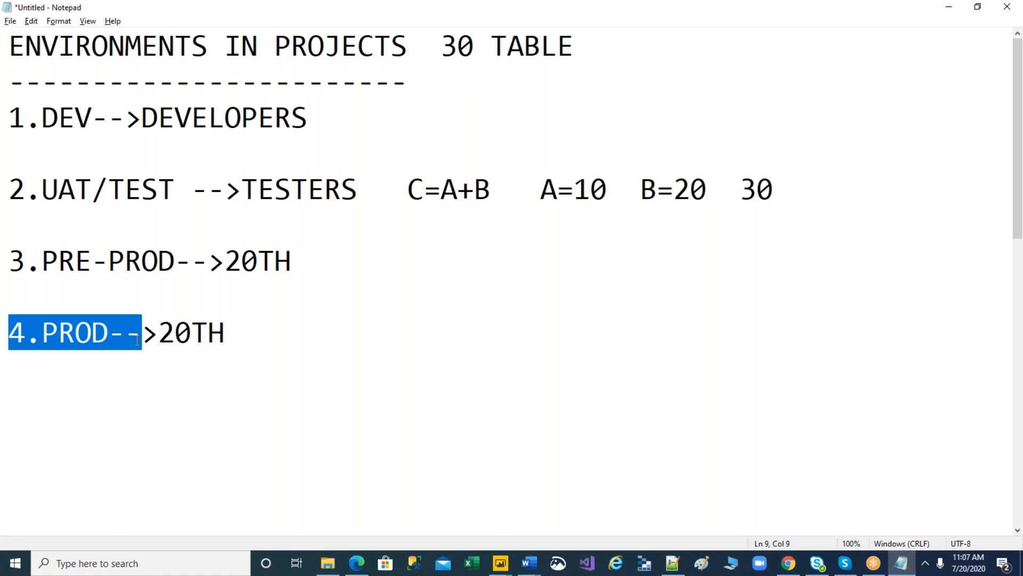
{"action": "left_click", "coordinate": [113, 343]}
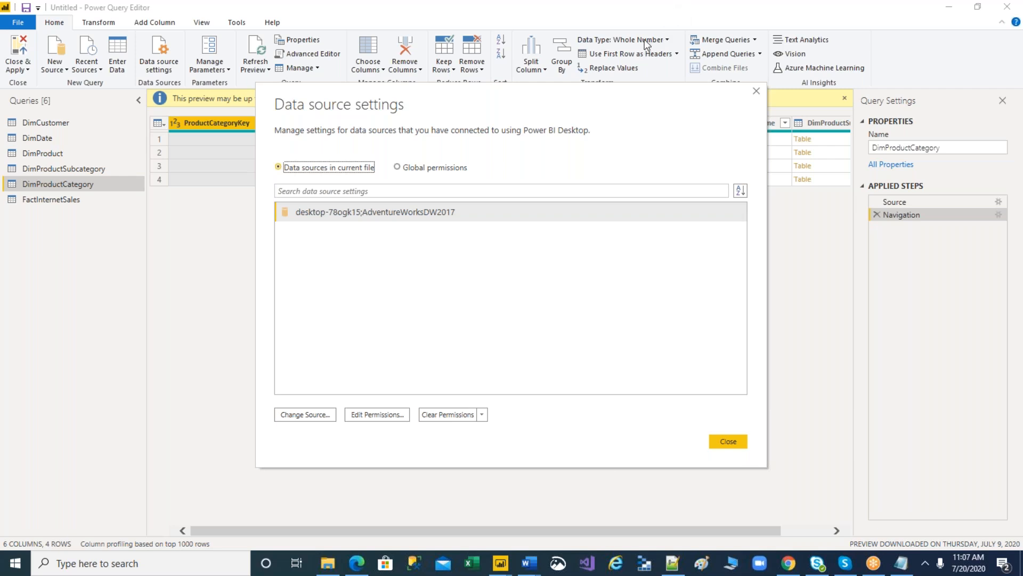
In Power Query's Data source settings, circle the AdventureWorksDW2017 source, link it to a handwritten D, and draw three lines beneath it.
{"action": "mouse_move", "coordinate": [330, 255]}
{"action": "left_mouse_down"}
{"action": "mouse_move", "coordinate": [526, 203]}
{"action": "mouse_move", "coordinate": [265, 208]}
{"action": "mouse_move", "coordinate": [350, 255]}
{"action": "left_mouse_up"}
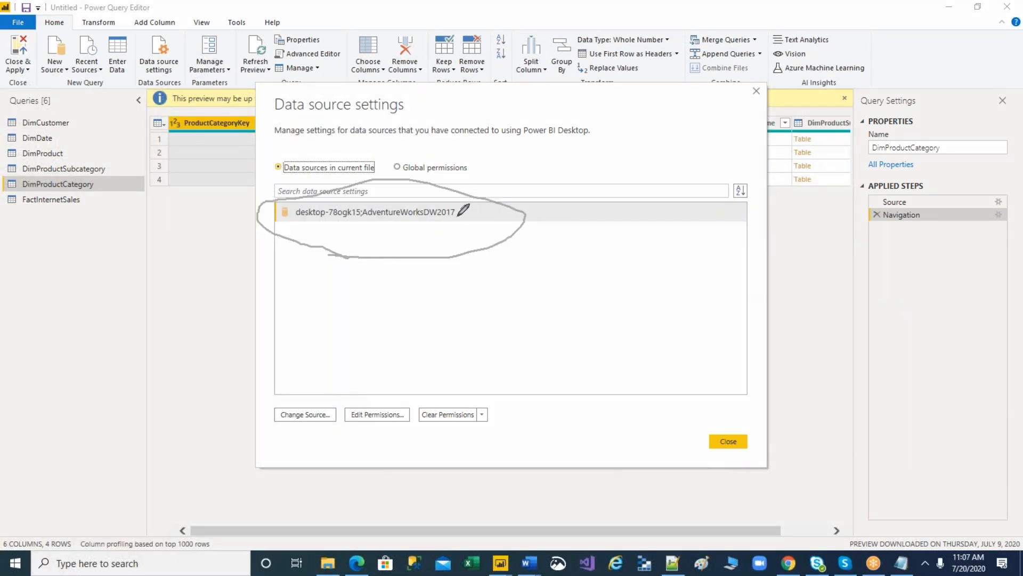
{"action": "mouse_move", "coordinate": [461, 216]}
{"action": "left_mouse_down"}
{"action": "mouse_move", "coordinate": [550, 167]}
{"action": "mouse_move", "coordinate": [570, 185]}
{"action": "mouse_move", "coordinate": [593, 163]}
{"action": "mouse_move", "coordinate": [571, 187]}
{"action": "left_mouse_up"}
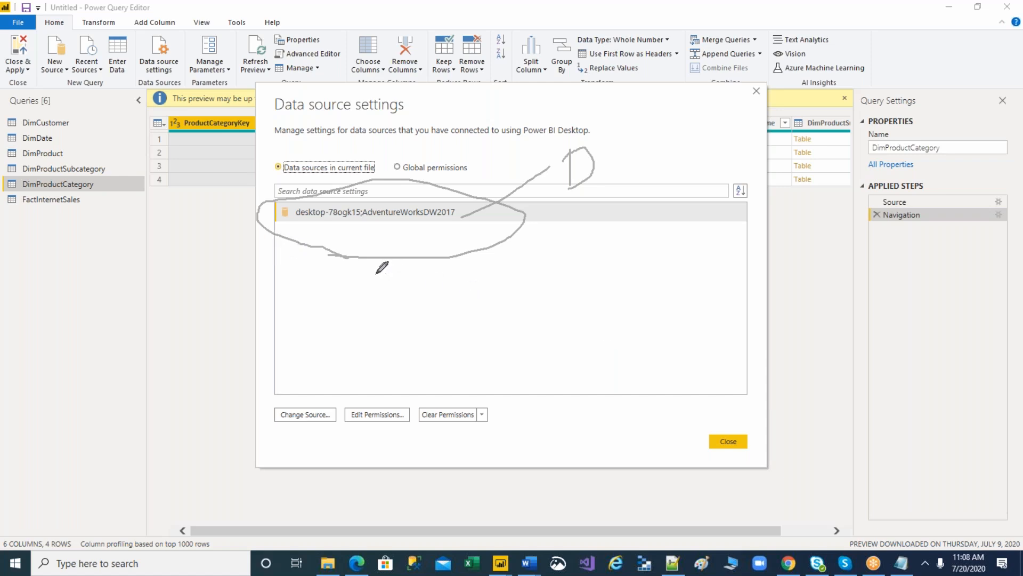
{"action": "left_click_drag", "start_coordinate": [283, 273], "coordinate": [392, 281]}
{"action": "left_click_drag", "start_coordinate": [280, 300], "coordinate": [429, 325]}
{"action": "left_click_drag", "start_coordinate": [301, 342], "coordinate": [425, 363]}
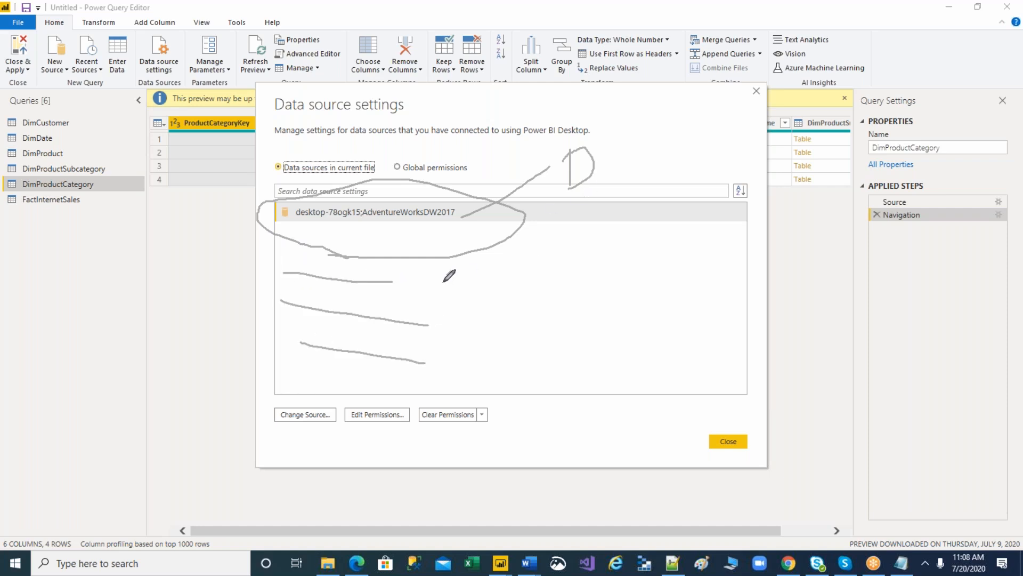
Extend the three pen lines to a handwritten T, X and P, and clear the pen marks.
{"action": "mouse_move", "coordinate": [406, 282]}
{"action": "left_mouse_down"}
{"action": "mouse_move", "coordinate": [567, 292]}
{"action": "mouse_move", "coordinate": [590, 251]}
{"action": "left_mouse_up"}
{"action": "mouse_move", "coordinate": [429, 325]}
{"action": "left_mouse_down"}
{"action": "mouse_move", "coordinate": [569, 341]}
{"action": "mouse_move", "coordinate": [551, 332]}
{"action": "left_mouse_up"}
{"action": "mouse_move", "coordinate": [430, 363]}
{"action": "left_mouse_down"}
{"action": "mouse_move", "coordinate": [520, 380]}
{"action": "mouse_move", "coordinate": [532, 404]}
{"action": "left_mouse_up"}
{"action": "left_click_drag", "start_coordinate": [528, 368], "coordinate": [533, 381]}
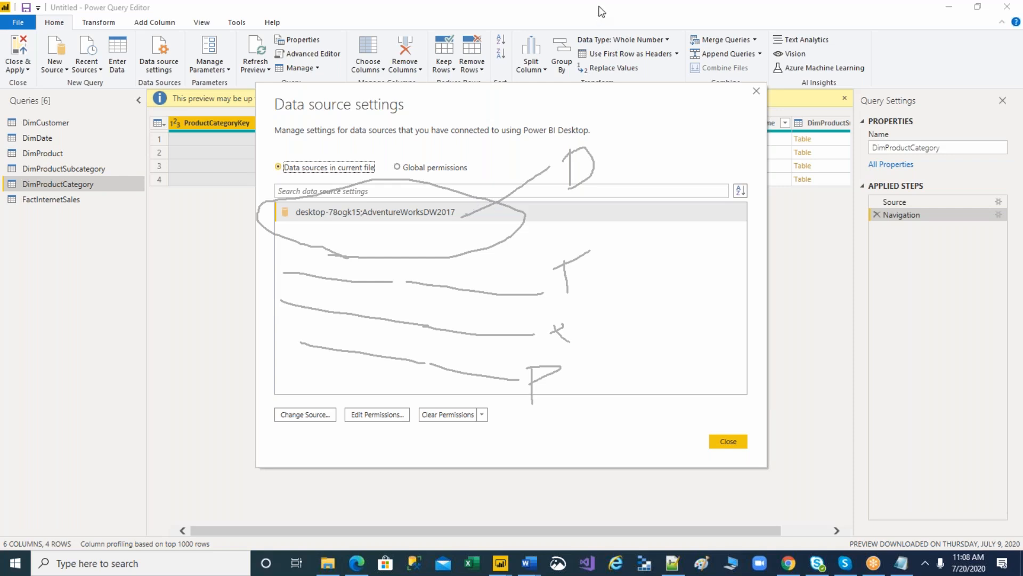
{"action": "left_click", "coordinate": [656, 94]}
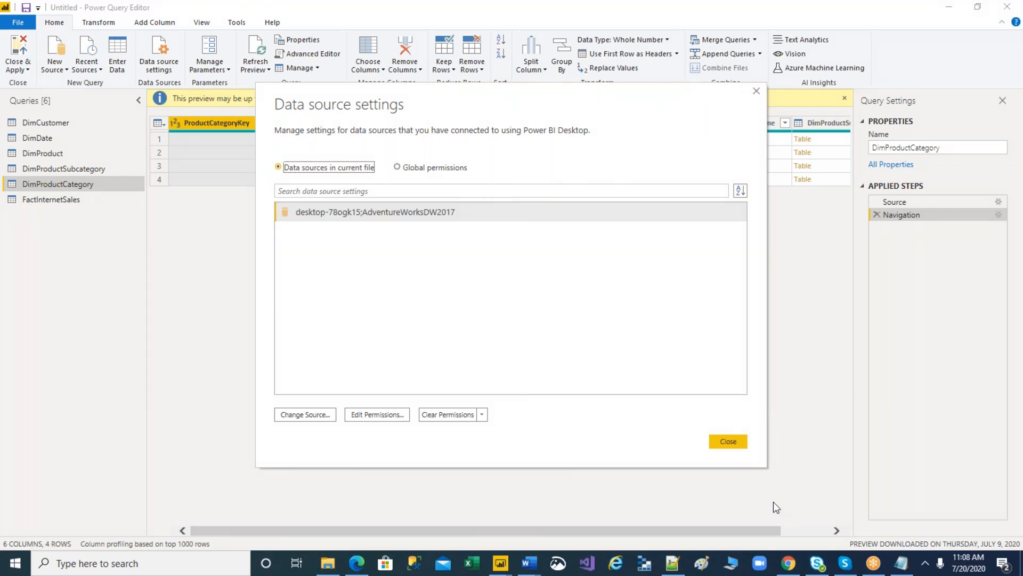
Draw three horizontal pen lines under the AdventureWorksDW2017 source to represent additional sources, and clear them.
{"action": "mouse_move", "coordinate": [908, 568]}
{"action": "key", "text": "ctrl+2"}
{"action": "left_click_drag", "start_coordinate": [291, 240], "coordinate": [448, 238]}
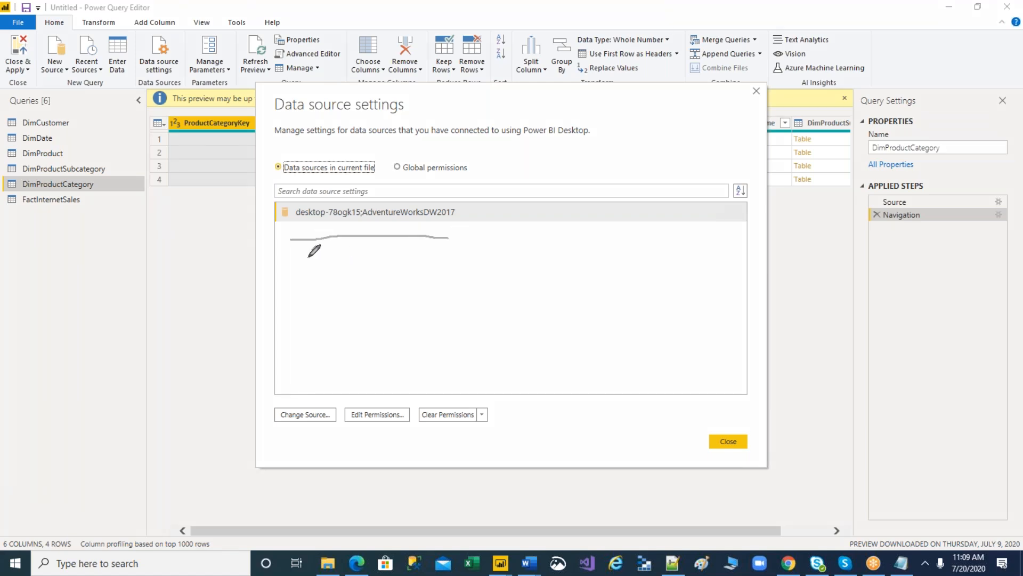
{"action": "left_click_drag", "start_coordinate": [294, 262], "coordinate": [433, 273]}
{"action": "left_click_drag", "start_coordinate": [303, 299], "coordinate": [432, 286]}
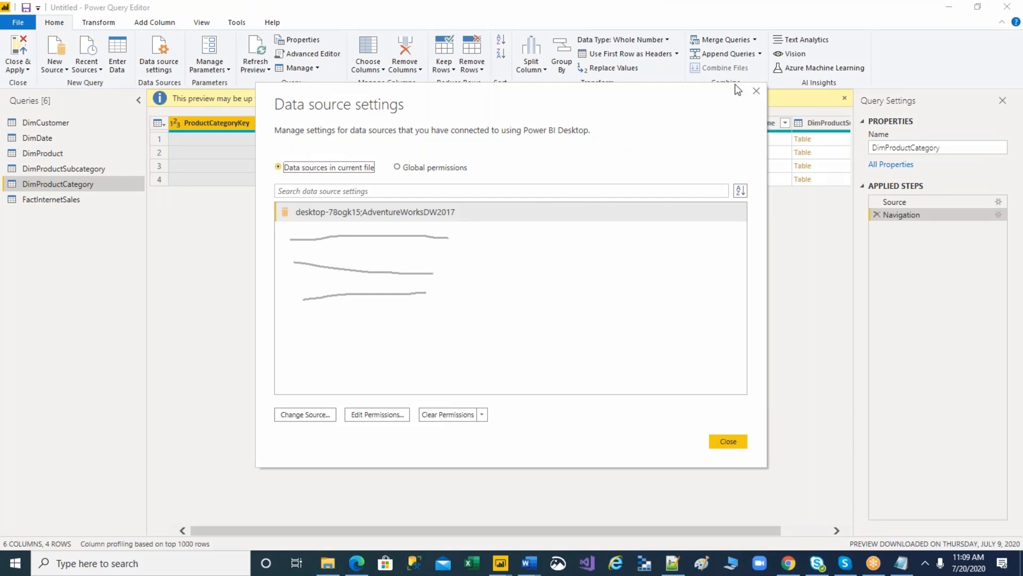
{"action": "left_click", "coordinate": [673, 7]}
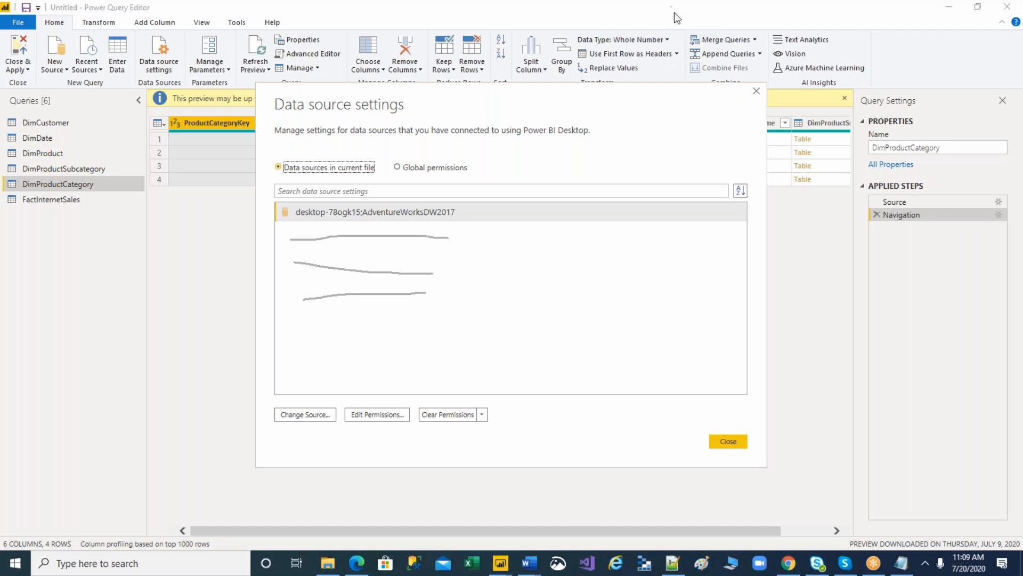
{"action": "left_click", "coordinate": [638, 97]}
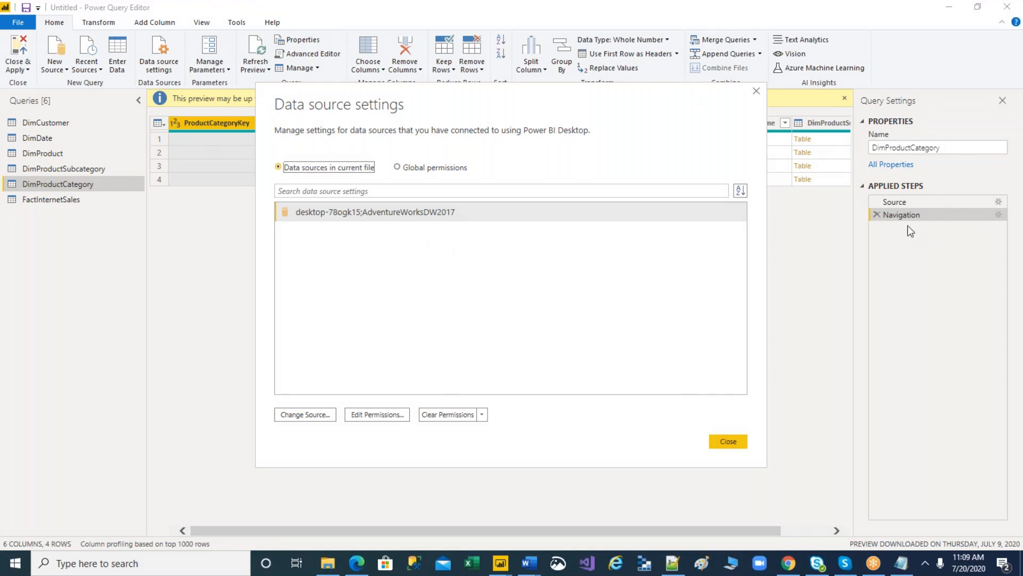
Switch to Notepad, enter DESKTOP780 below the 4.PROD entry, and check it against the server name in Power BI's Data source settings.
{"action": "left_click", "coordinate": [901, 564]}
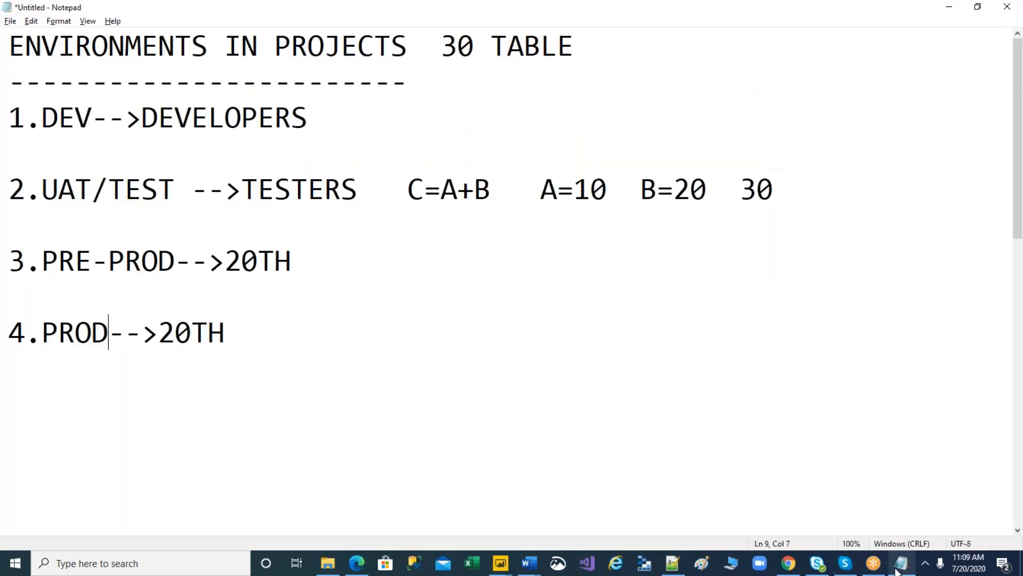
{"action": "left_click", "coordinate": [266, 333]}
{"action": "key", "text": "Return"}
{"action": "key", "text": "Return"}
{"action": "key", "text": "Return"}
{"action": "key", "text": "Return"}
{"action": "key", "text": "Up"}
{"action": "type", "text": "DESKTOP780"}
{"action": "key", "text": "alt+Tab"}
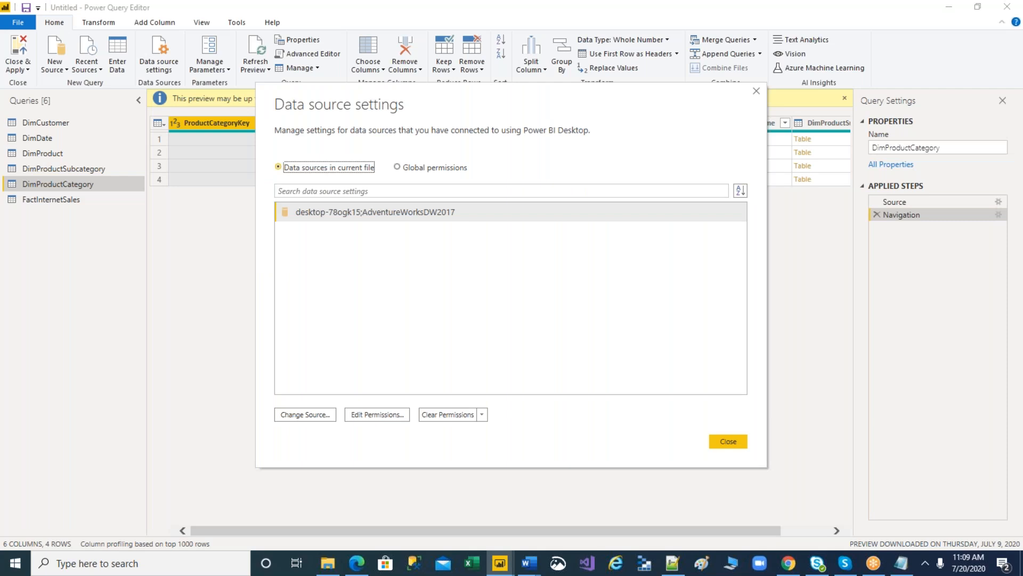
{"action": "key", "text": "alt+Tab"}
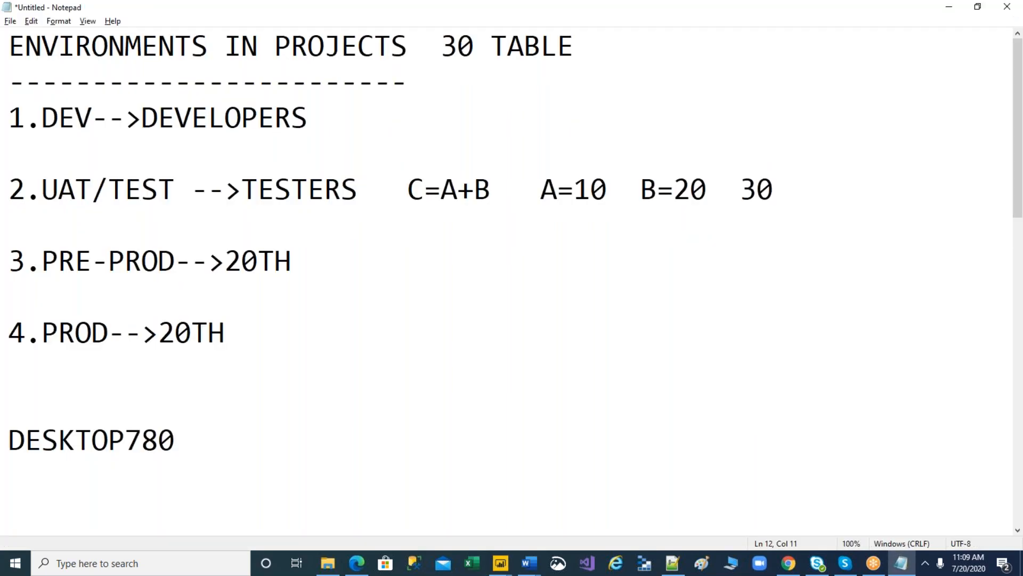
Append d to DESKTOP780 and paste a copy of the line directly below it.
{"action": "type", "text": "d"}
{"action": "key", "text": "Return"}
{"action": "key", "text": "shift+Up"}
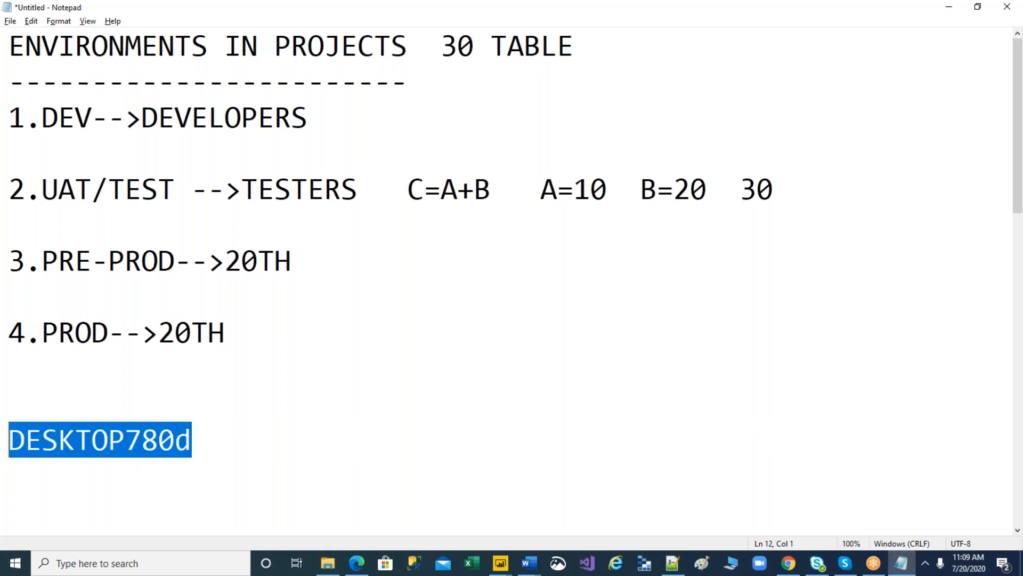
{"action": "key", "text": "ctrl+c"}
{"action": "key", "text": "Down"}
{"action": "key", "text": "ctrl+v"}
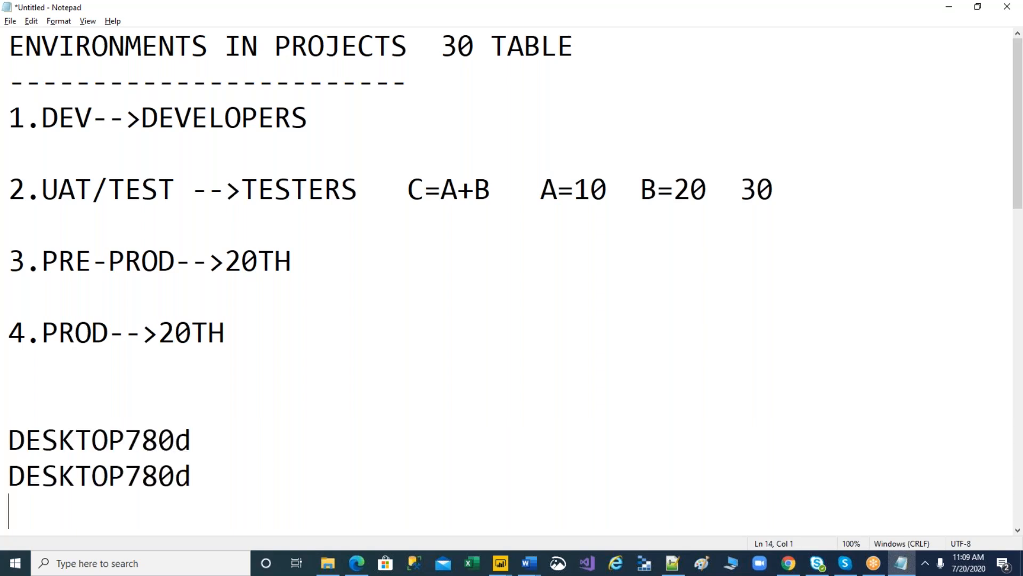
Change the second server name's ending to P and add a third copy ending in U.
{"action": "key", "text": "BackSpace"}
{"action": "key", "text": "BackSpace"}
{"action": "type", "text": "P"}
{"action": "key", "text": "Return"}
{"action": "key", "text": "ctrl+v"}
{"action": "key", "text": "BackSpace"}
{"action": "key", "text": "BackSpace"}
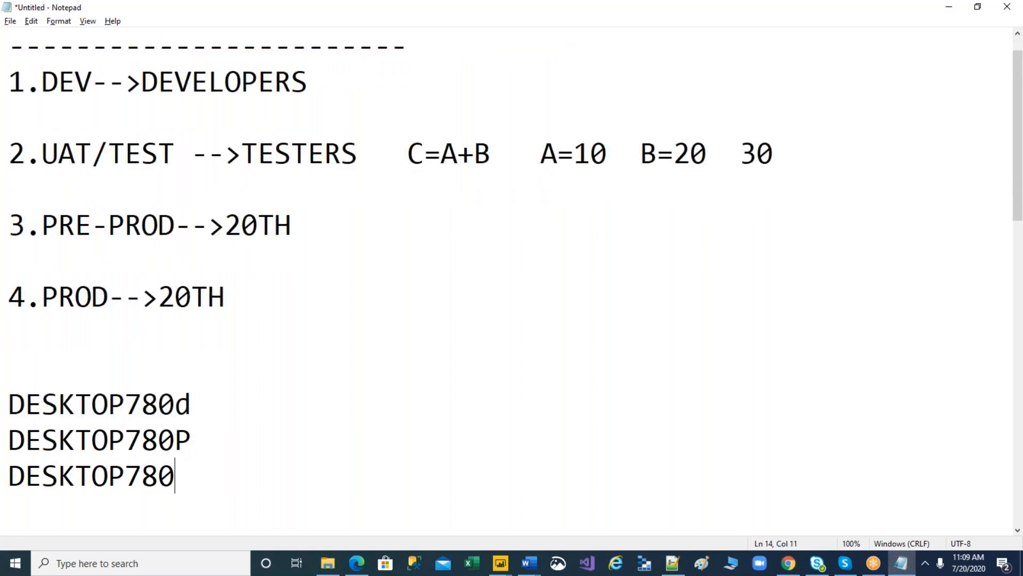
{"action": "type", "text": "U"}
Insert U, P and D directly after DESKTOP in the third, second and first server names respectively.
{"action": "key", "text": "Left"}
{"action": "key", "text": "Left"}
{"action": "key", "text": "Left"}
{"action": "key", "text": "Left"}
{"action": "key", "text": "Left"}
{"action": "key", "text": "Right"}
{"action": "type", "text": "U"}
{"action": "key", "text": "Up"}
{"action": "key", "text": "Left"}
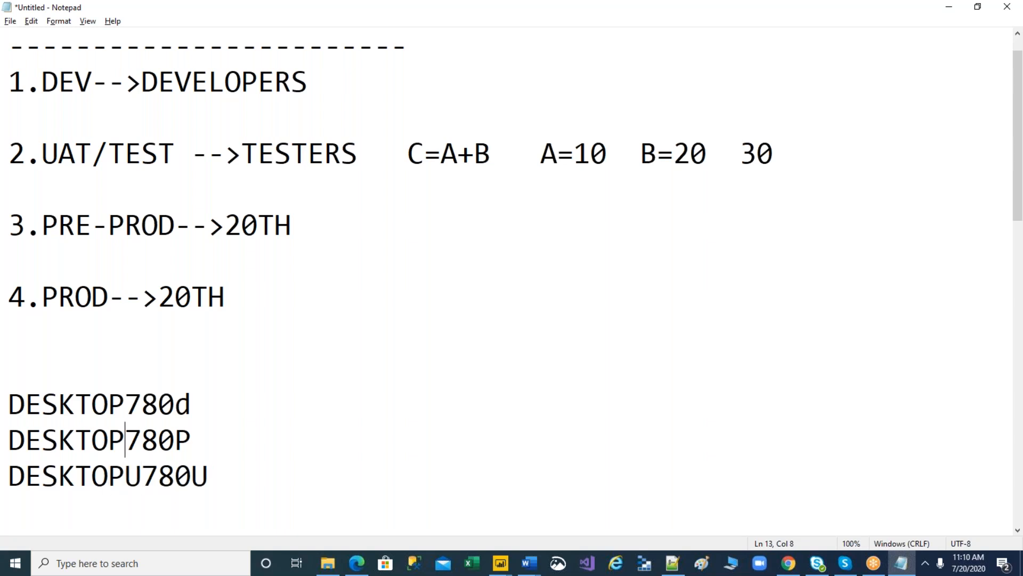
{"action": "type", "text": "P"}
{"action": "key", "text": "Up"}
{"action": "key", "text": "Left"}
{"action": "type", "text": "D"}
Remove the trailing letters d, P and U from the three server names.
{"action": "key", "text": "Right"}
{"action": "key", "text": "Right"}
{"action": "key", "text": "Right"}
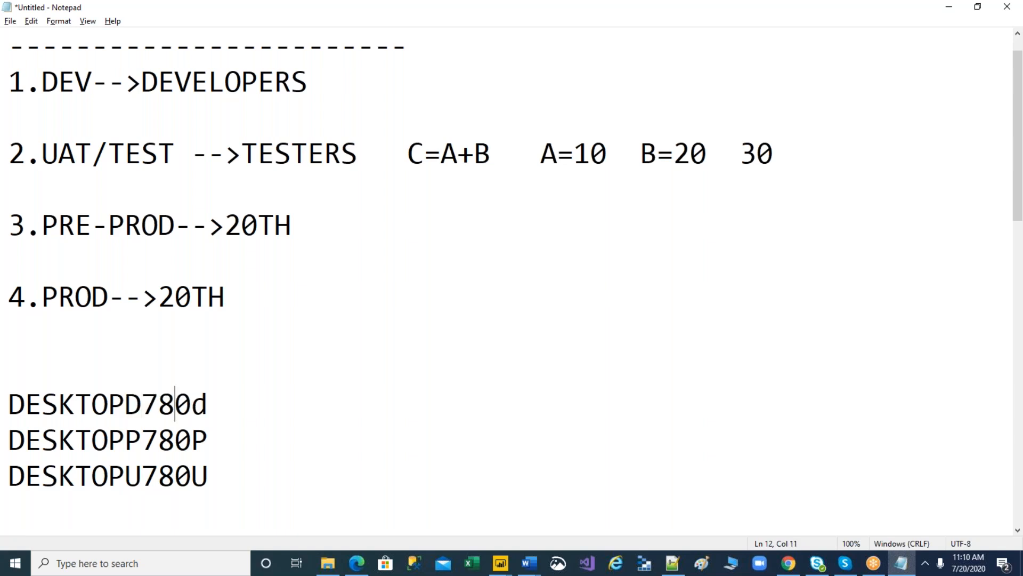
{"action": "key", "text": "Delete"}
{"action": "key", "text": "Down"}
{"action": "key", "text": "Delete"}
{"action": "key", "text": "Down"}
{"action": "key", "text": "Delete"}
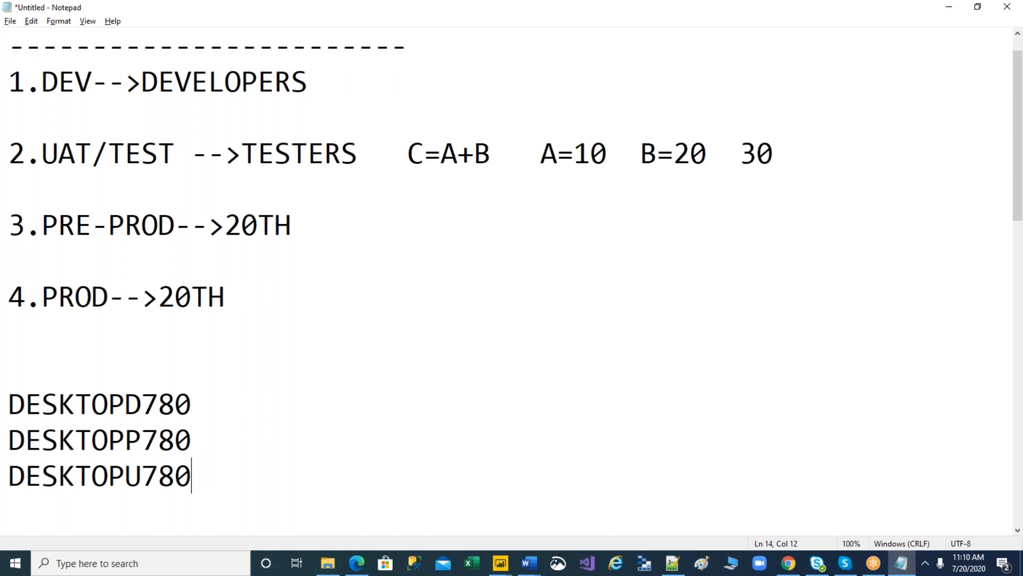
Highlight the three server names together, and highlight DESKTOPD780, DESKTOPP780 and DESKTOPU780 in turn.
{"action": "left_click_drag", "start_coordinate": [201, 483], "coordinate": [7, 404]}
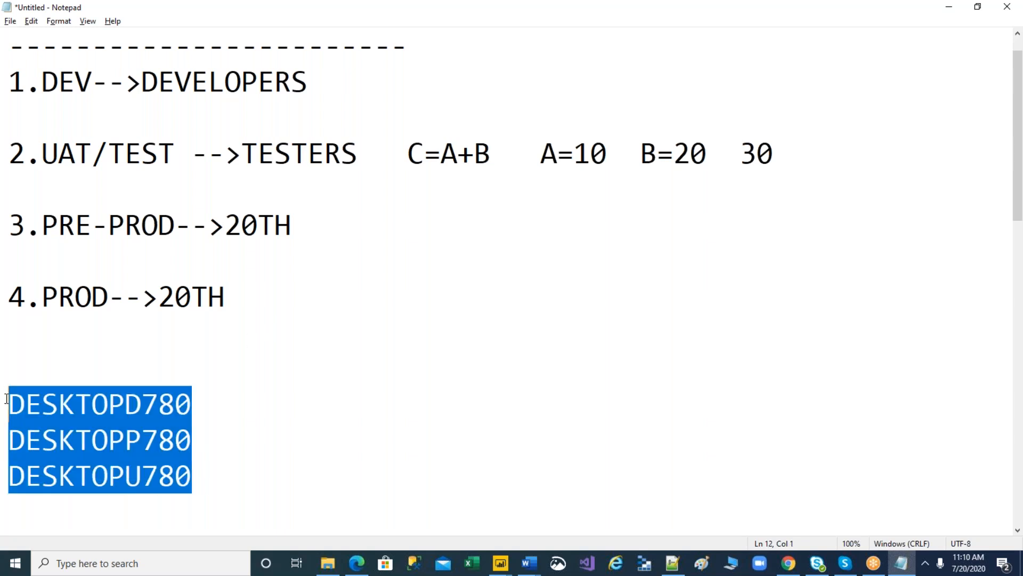
{"action": "left_click", "coordinate": [803, 30]}
{"action": "left_click", "coordinate": [285, 440]}
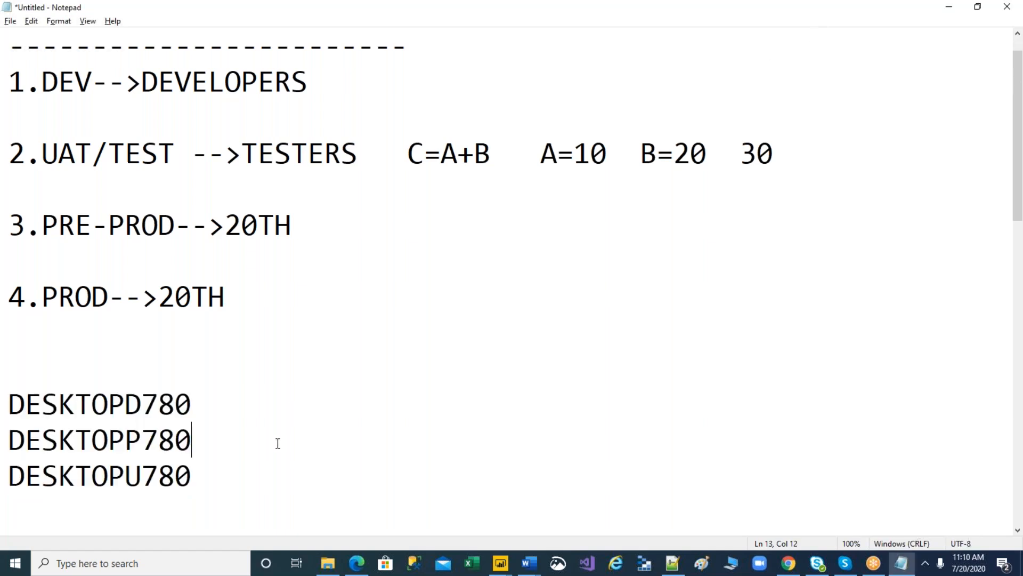
{"action": "double_click", "coordinate": [125, 404]}
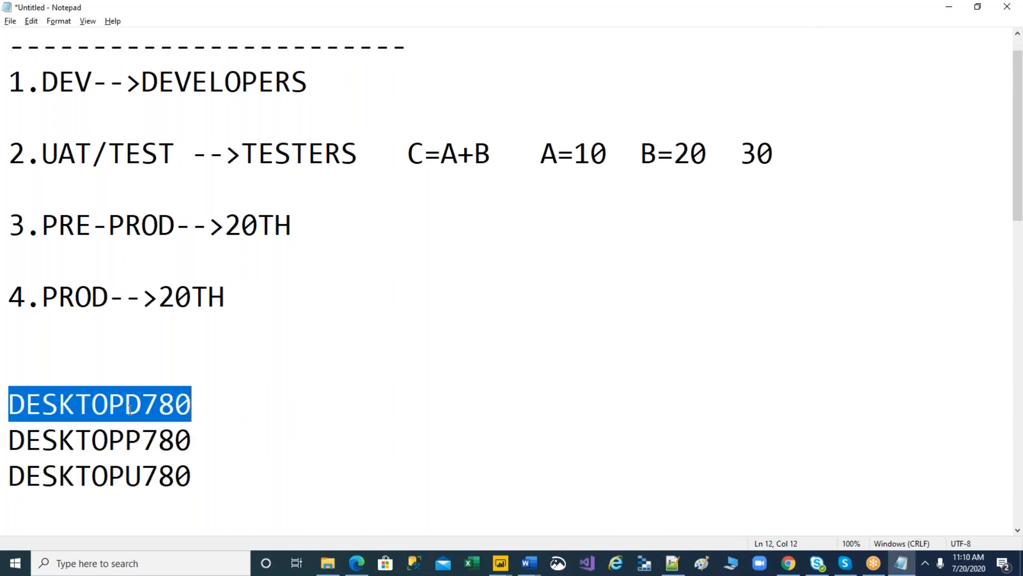
{"action": "left_click", "coordinate": [130, 448]}
{"action": "double_click", "coordinate": [129, 448]}
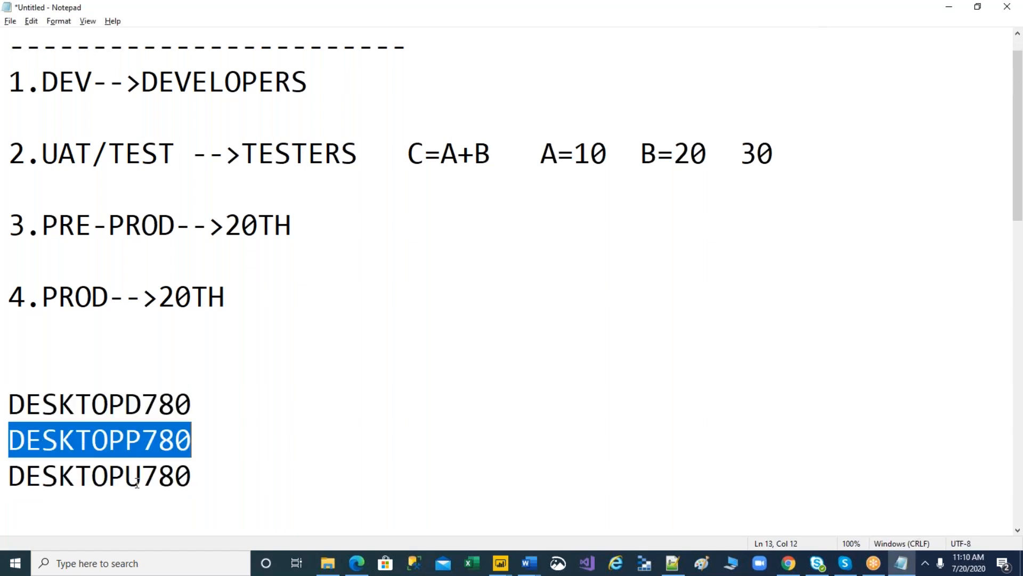
{"action": "double_click", "coordinate": [137, 483]}
{"action": "left_click", "coordinate": [231, 500]}
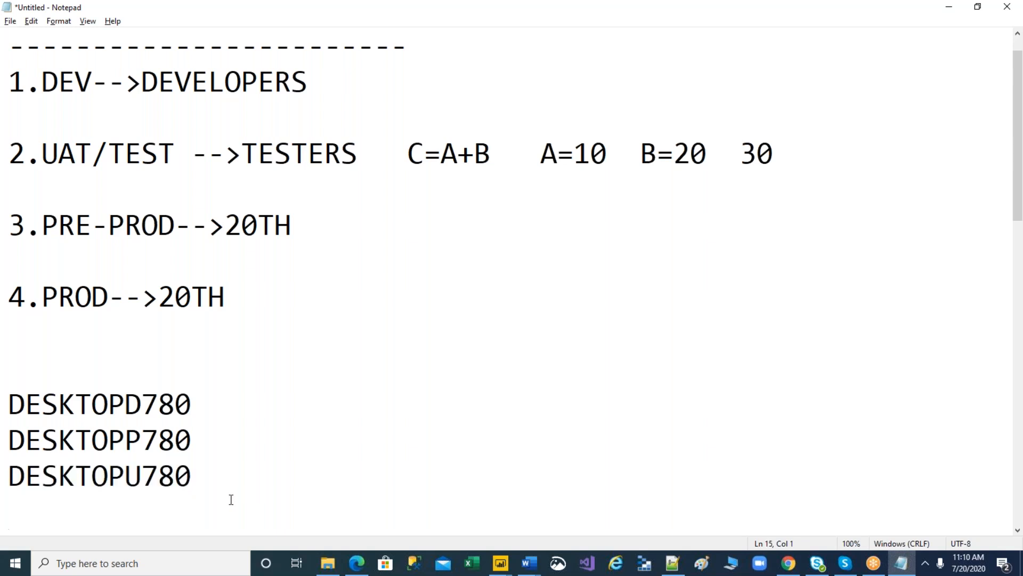
Delete the DESKTOPD780, DESKTOPP780 and DESKTOPU780 lines from the note.
{"action": "double_click", "coordinate": [200, 479]}
{"action": "left_click_drag", "start_coordinate": [200, 479], "coordinate": [55, 379]}
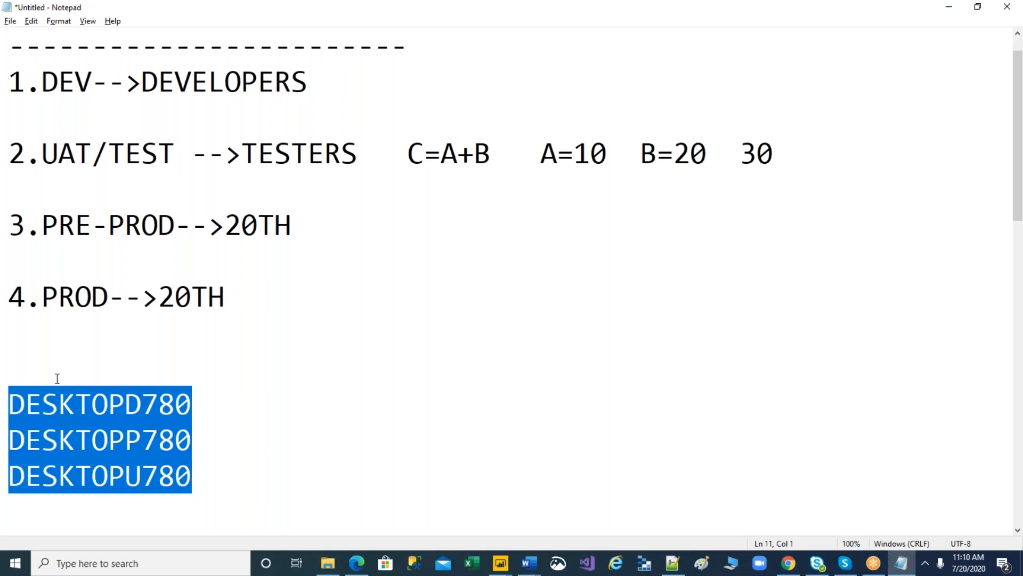
{"action": "key", "text": "BackSpace"}
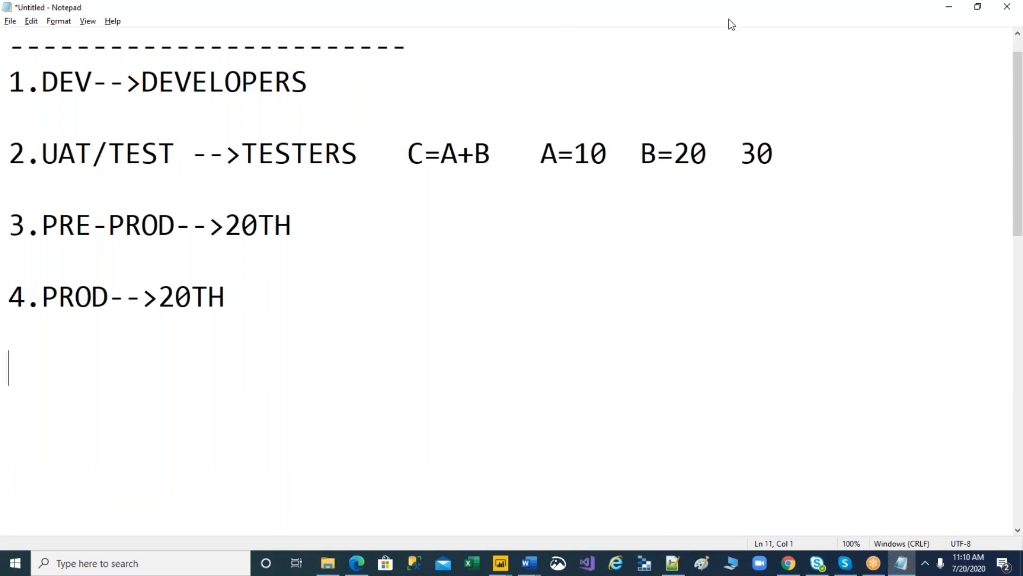
Switch from the note to Power Query Editor and close the Data source settings dialog.
{"action": "left_click", "coordinate": [750, 19]}
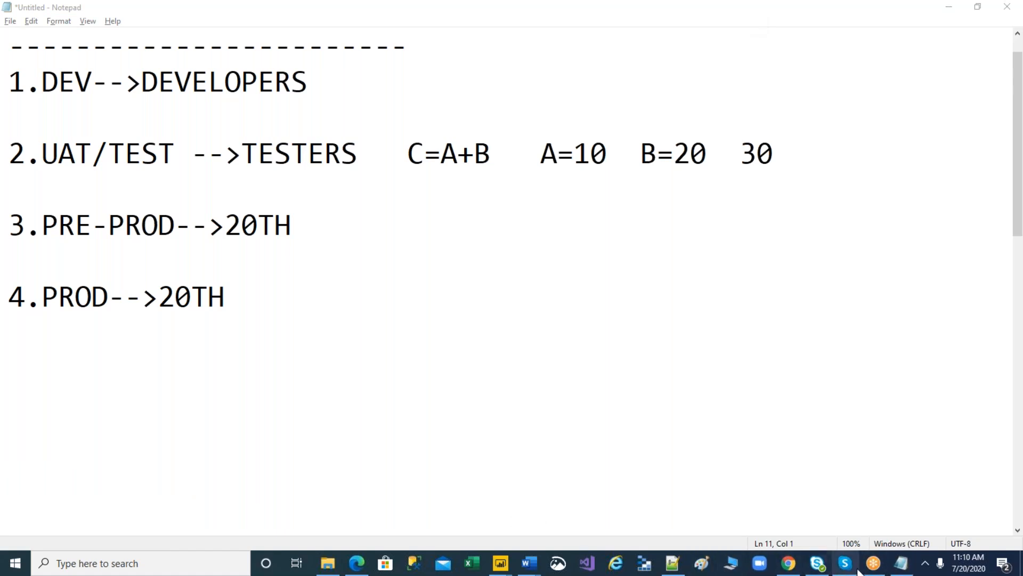
{"action": "mouse_move", "coordinate": [500, 564]}
{"action": "left_click", "coordinate": [559, 541]}
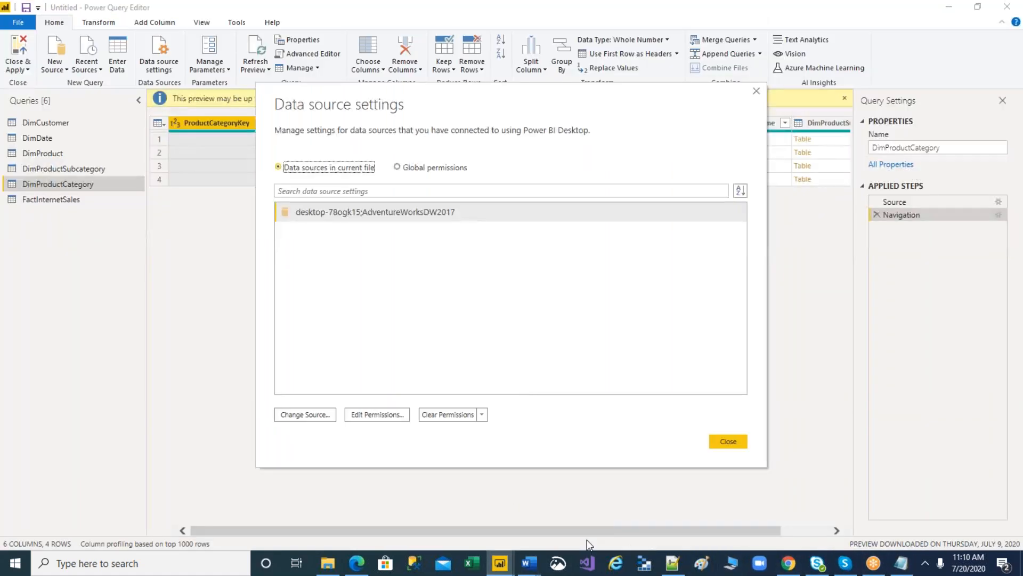
{"action": "left_click", "coordinate": [717, 440]}
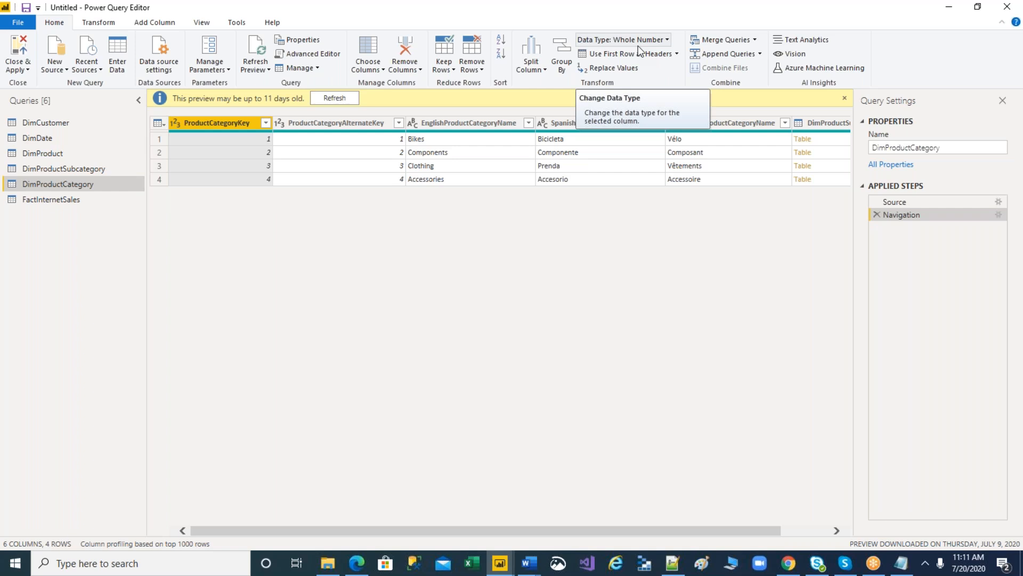
Try to replace the value NULL with ABC in the Title column of the DimCustomer query.
{"action": "left_click", "coordinate": [58, 138]}
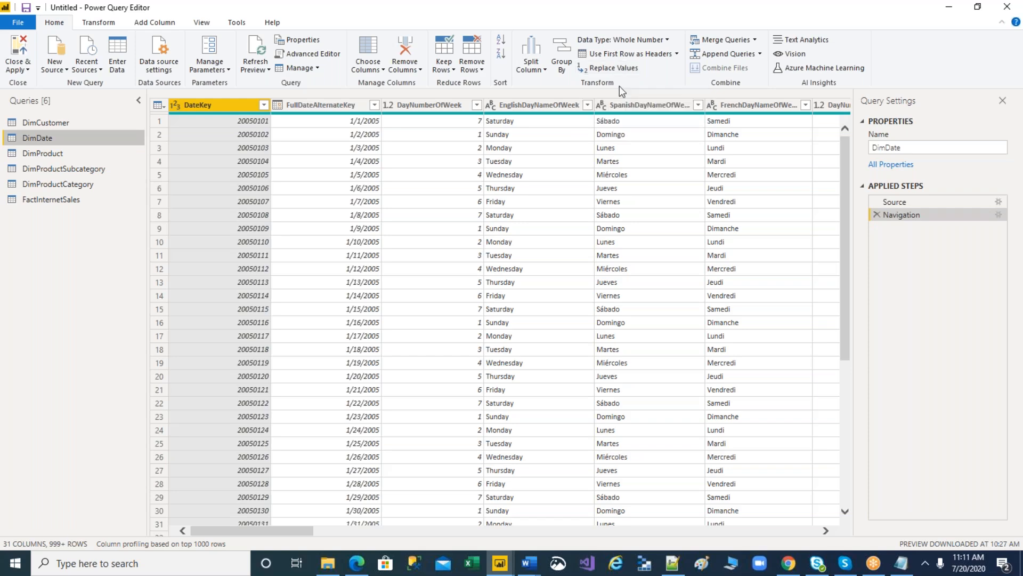
{"action": "left_click", "coordinate": [70, 123]}
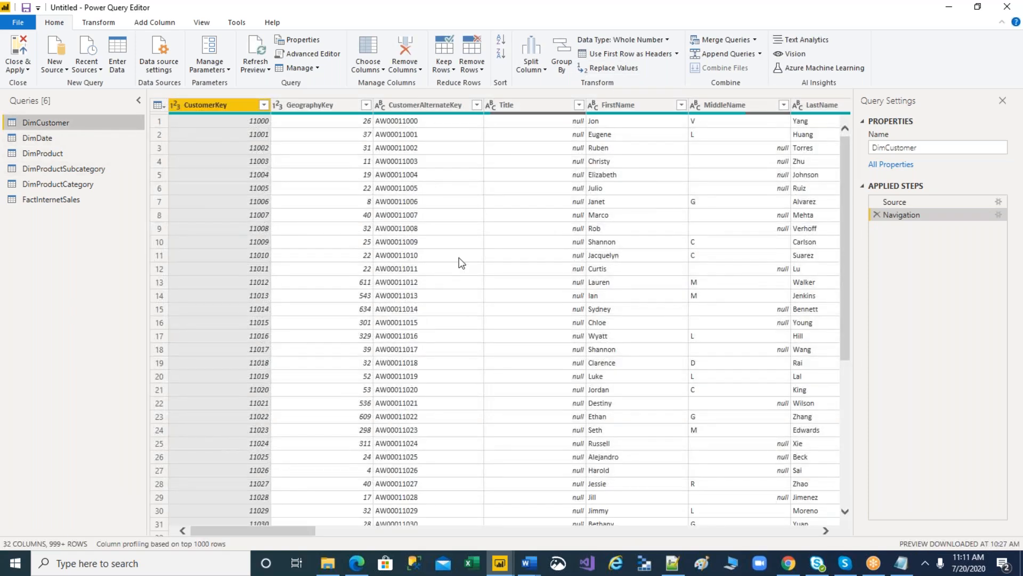
{"action": "left_click", "coordinate": [556, 113]}
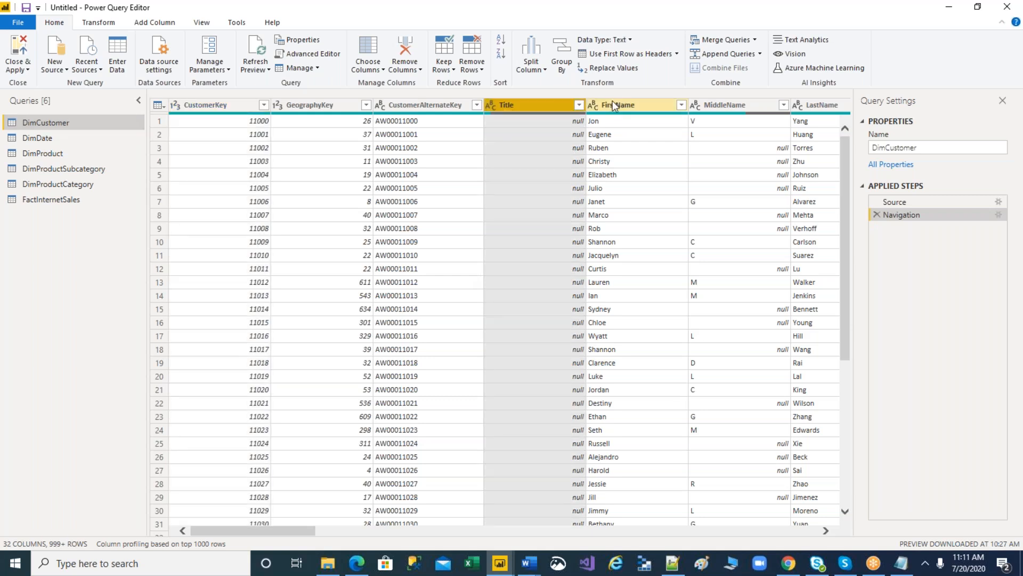
{"action": "left_click", "coordinate": [630, 72]}
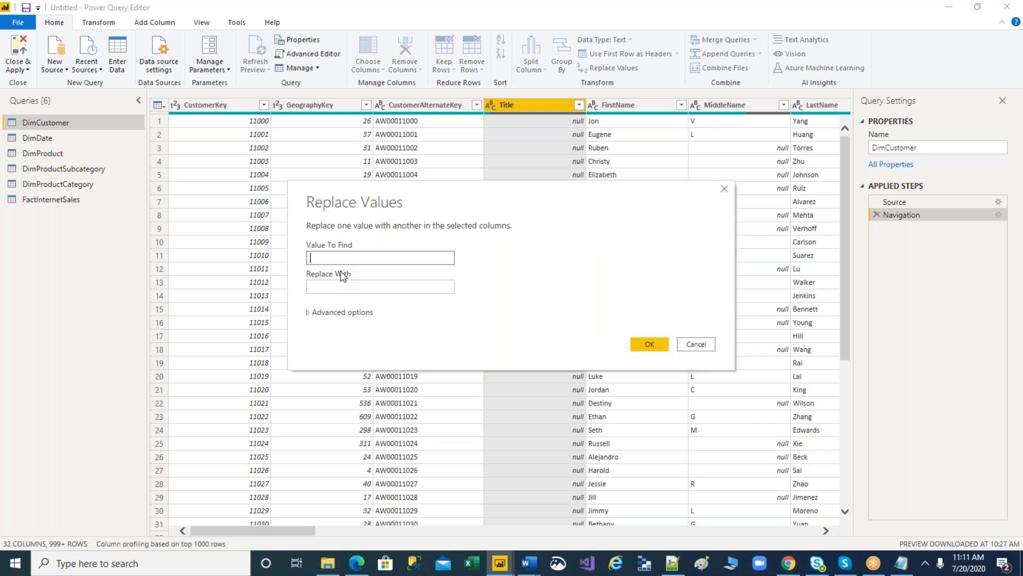
{"action": "left_click", "coordinate": [340, 257]}
{"action": "type", "text": "NULL"}
{"action": "left_click", "coordinate": [340, 286]}
{"action": "type", "text": "ABC"}
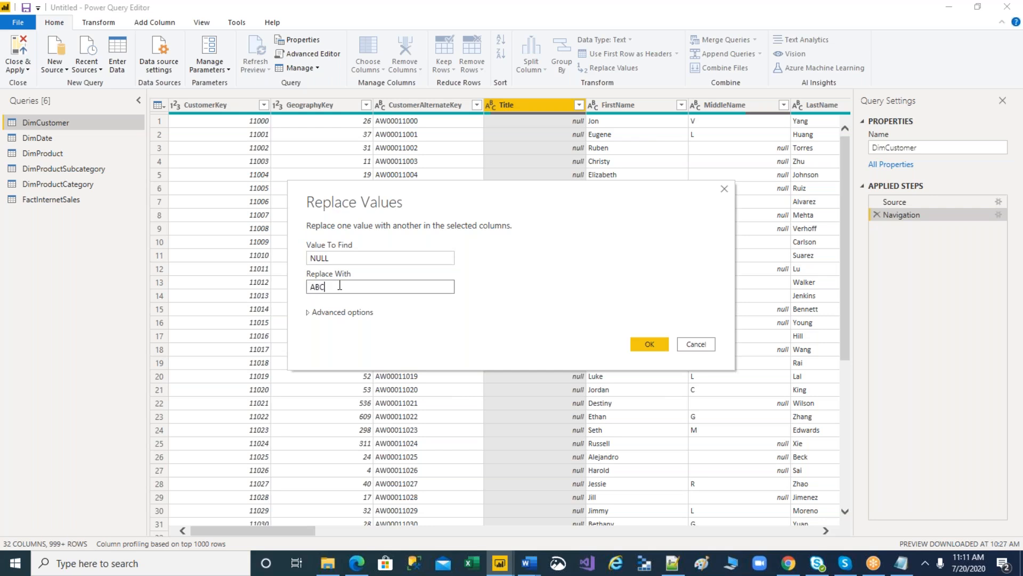
{"action": "left_click", "coordinate": [653, 345]}
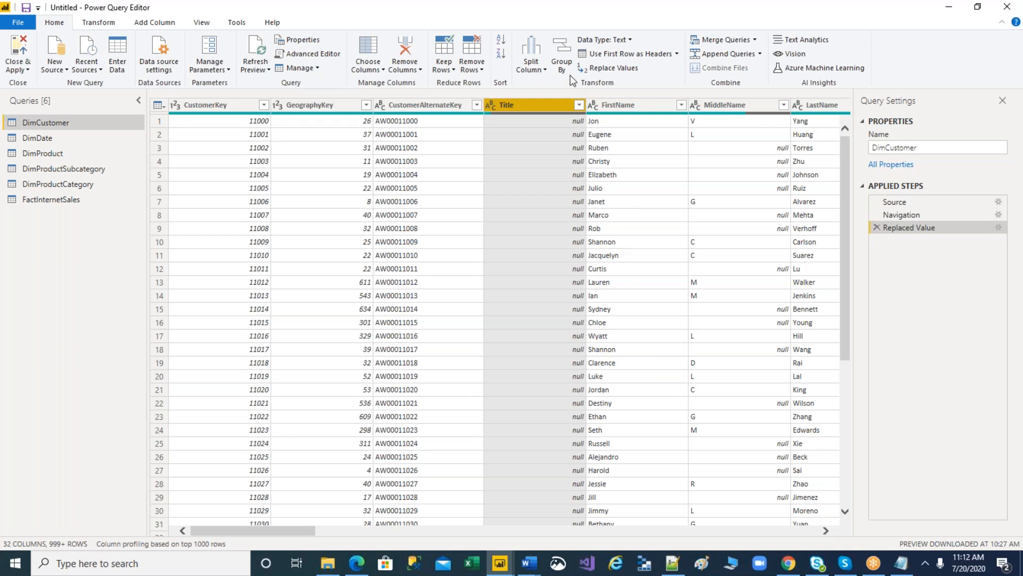
Replace lowercase null with ABC in DimCustomer's Title column.
{"action": "left_click", "coordinate": [616, 70]}
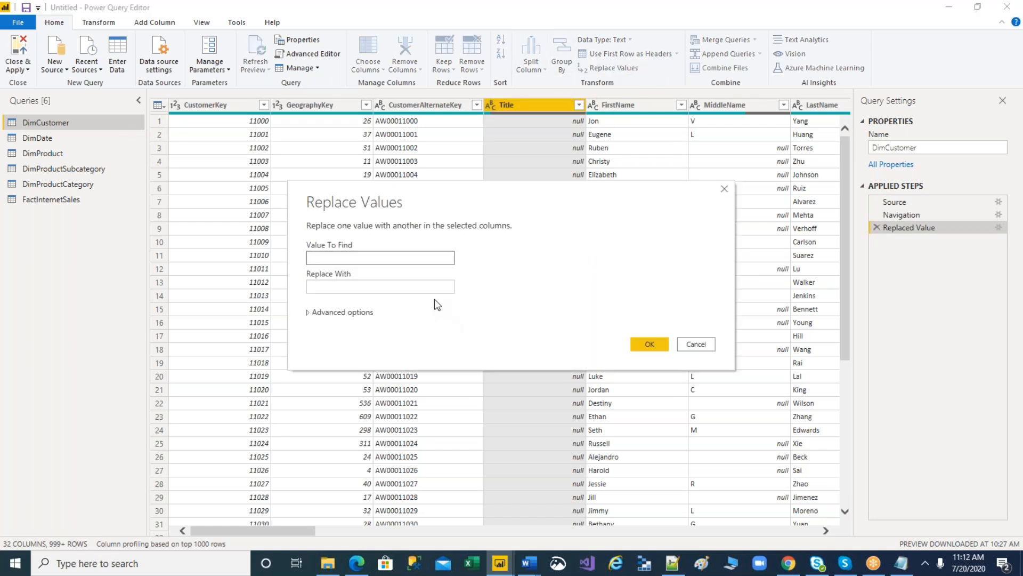
{"action": "type", "text": "null"}
{"action": "left_click", "coordinate": [435, 286]}
{"action": "type", "text": "ABC"}
{"action": "left_click", "coordinate": [645, 345]}
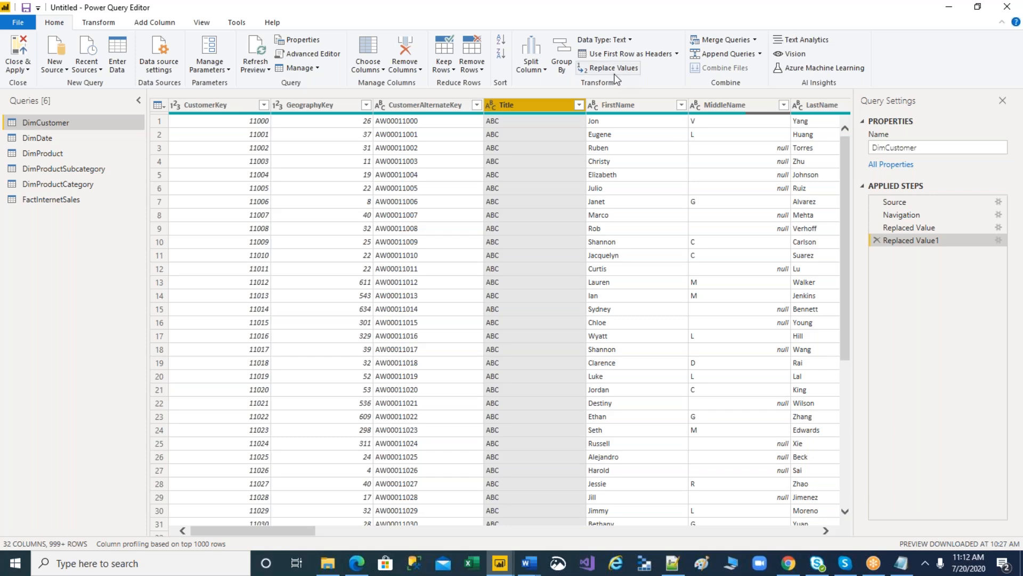
Look through the DimDate, DimCustomer and DimProduct query previews.
{"action": "left_click", "coordinate": [65, 137]}
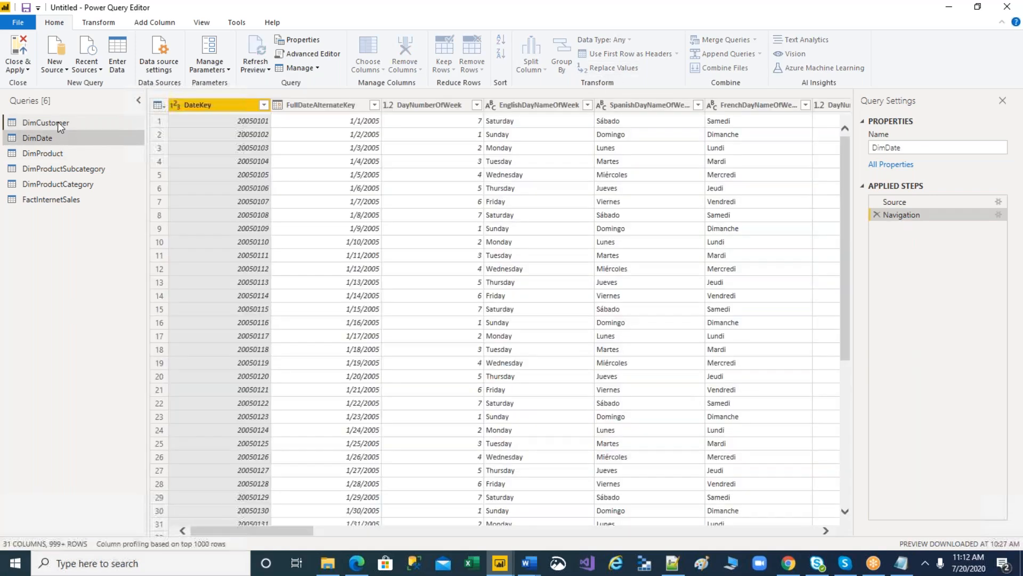
{"action": "left_click", "coordinate": [58, 121]}
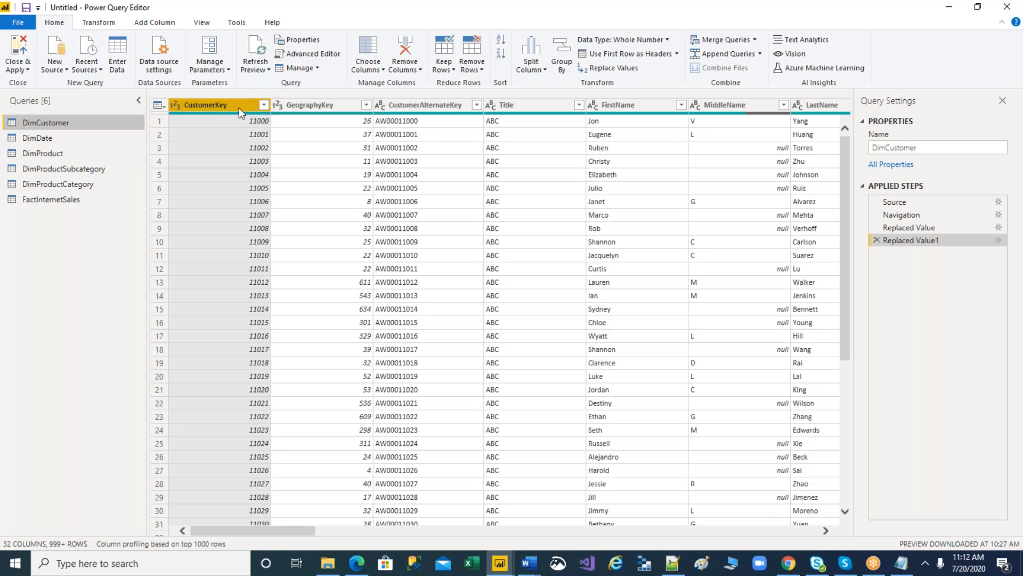
{"action": "left_click", "coordinate": [56, 153]}
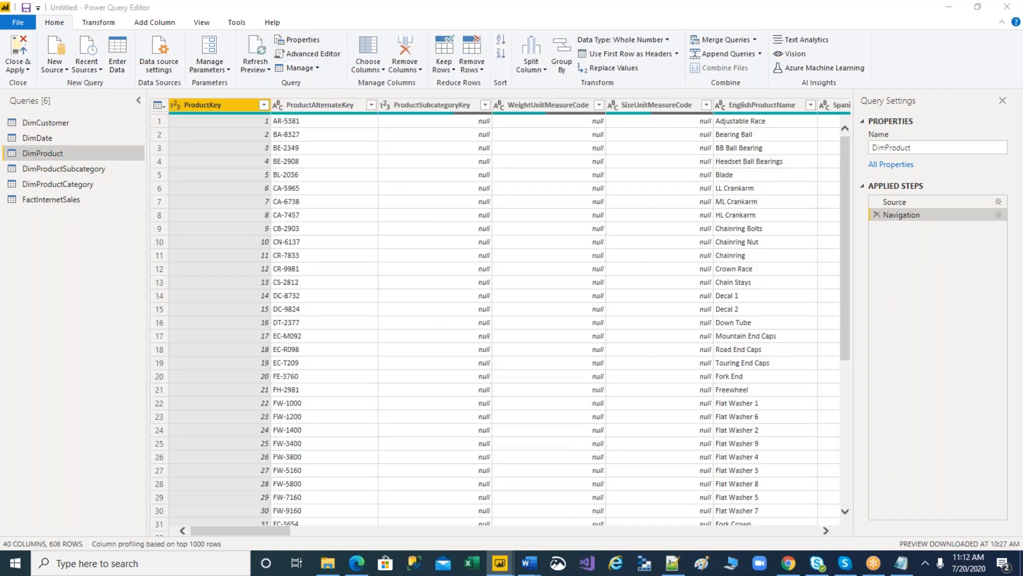
Examine the Enable load to report and Include in report refresh options in DimProduct's query properties, leaving them unchanged.
{"action": "left_click", "coordinate": [299, 39]}
{"action": "left_click", "coordinate": [613, 362]}
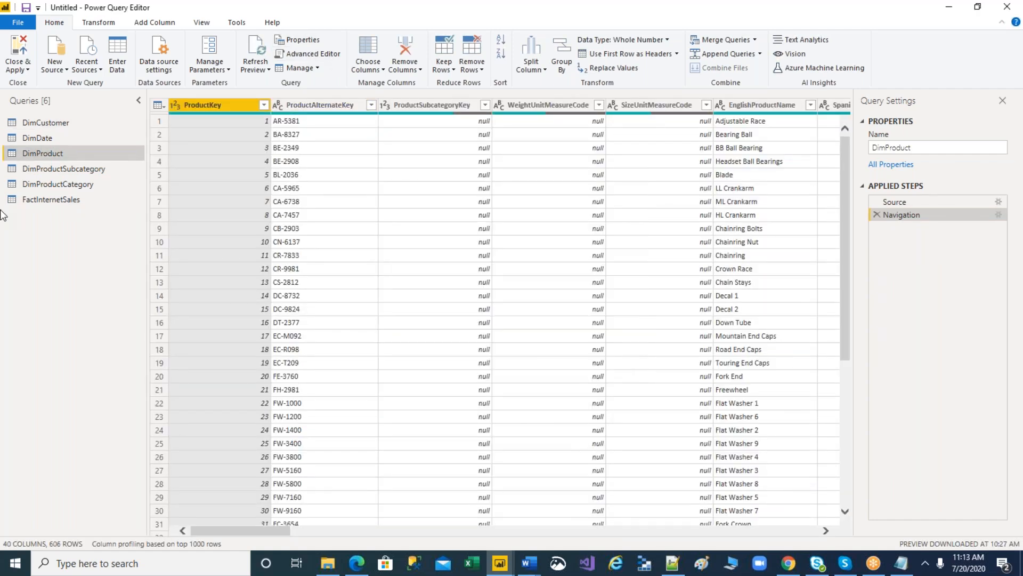
{"action": "right_click", "coordinate": [38, 155]}
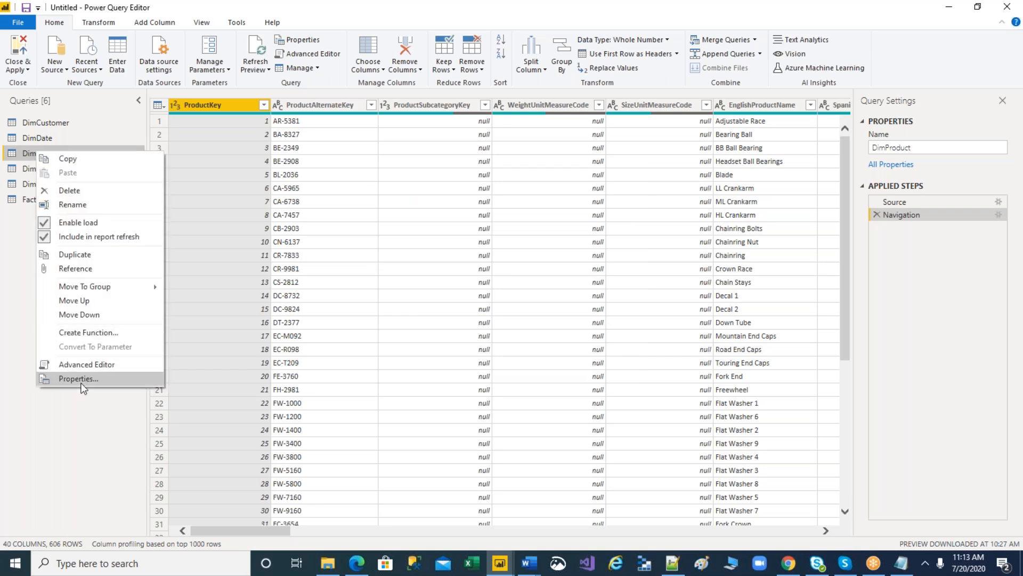
{"action": "left_click", "coordinate": [82, 382]}
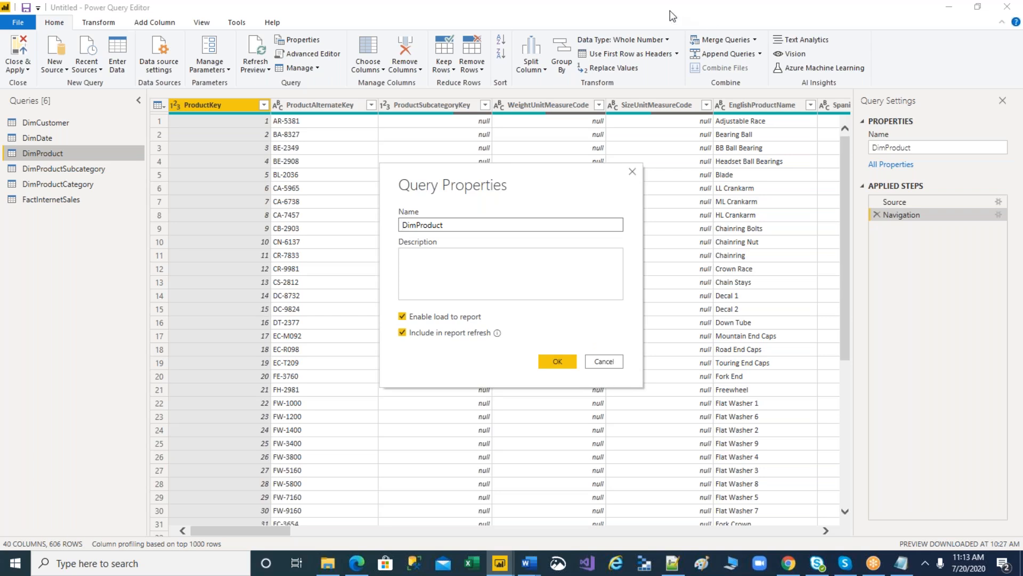
{"action": "mouse_move", "coordinate": [408, 296]}
{"action": "left_mouse_down"}
{"action": "mouse_move", "coordinate": [394, 333]}
{"action": "mouse_move", "coordinate": [425, 334]}
{"action": "mouse_move", "coordinate": [419, 294]}
{"action": "left_mouse_up"}
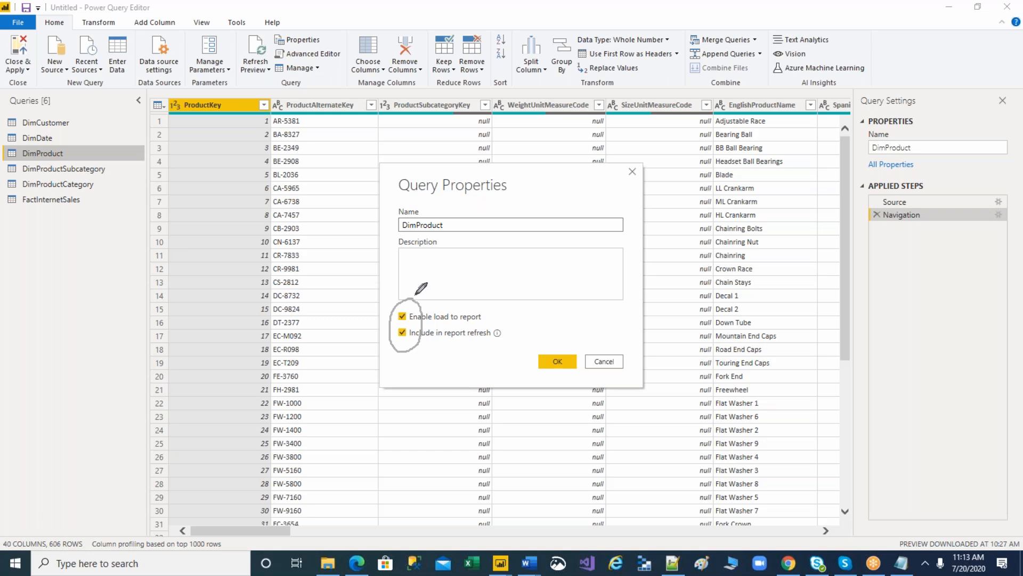
{"action": "left_click_drag", "start_coordinate": [486, 319], "coordinate": [532, 287]}
{"action": "left_click", "coordinate": [604, 361]}
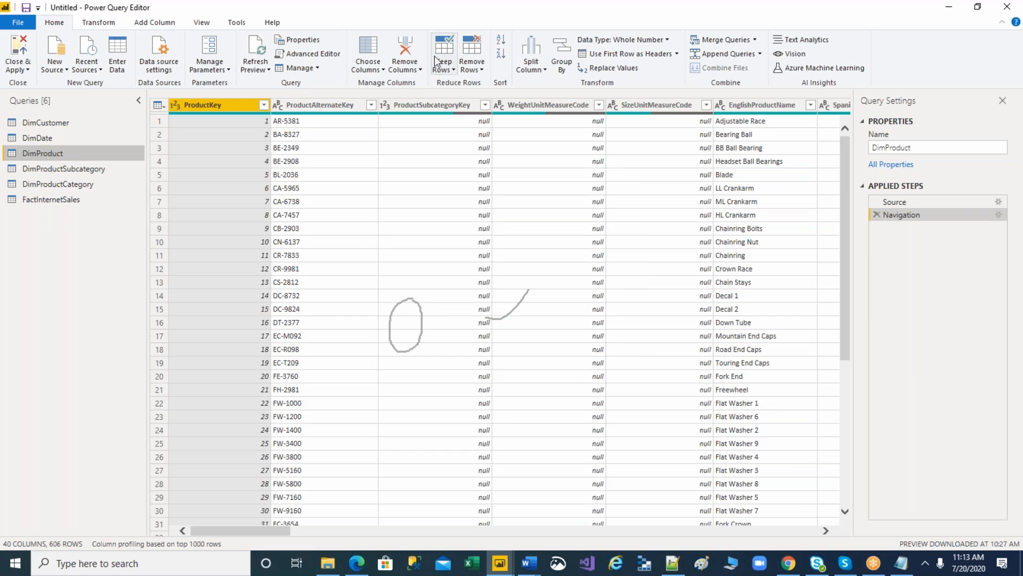
{"action": "left_click", "coordinate": [298, 40]}
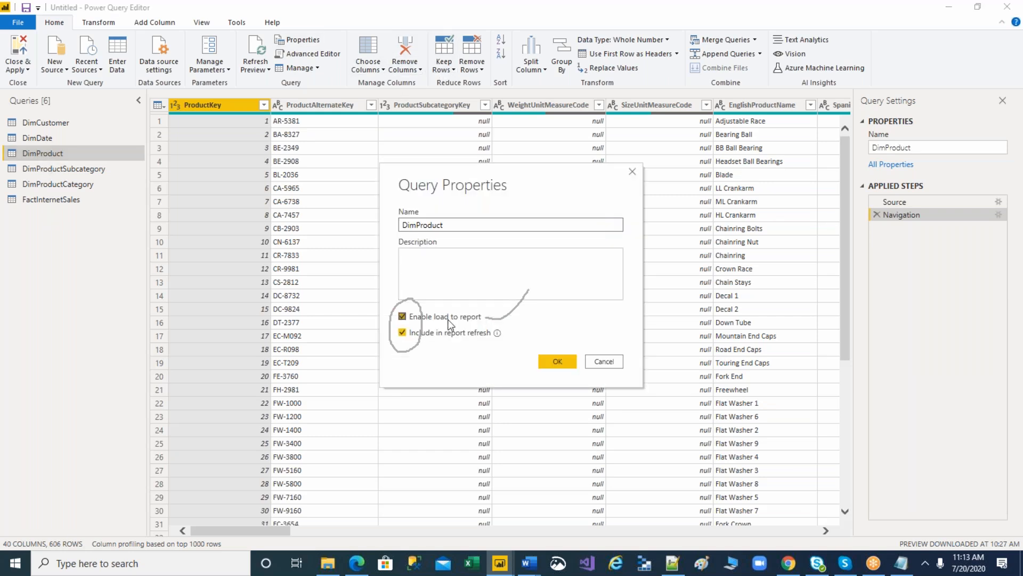
{"action": "key", "text": "Escape"}
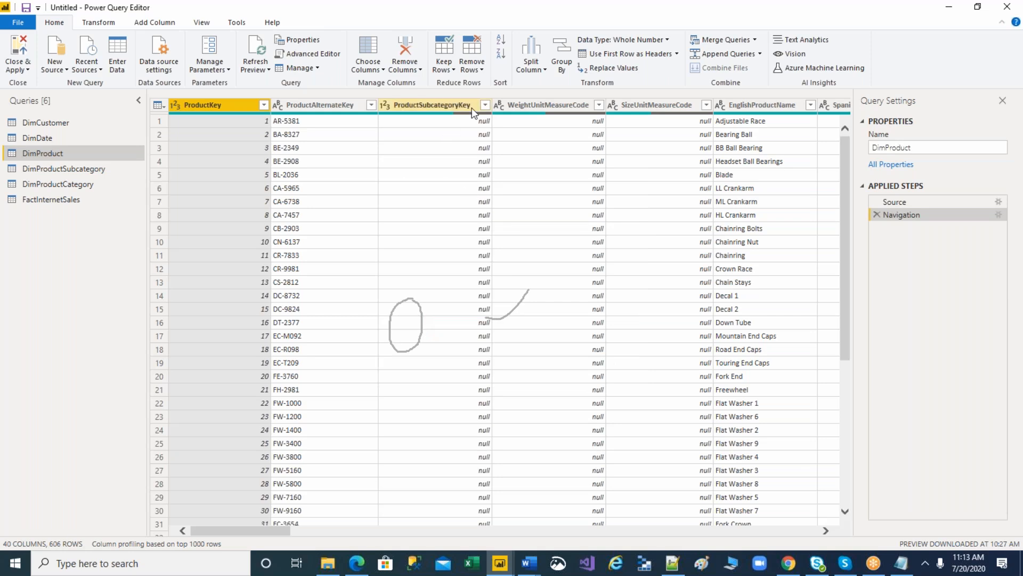
{"action": "left_click", "coordinate": [675, 13]}
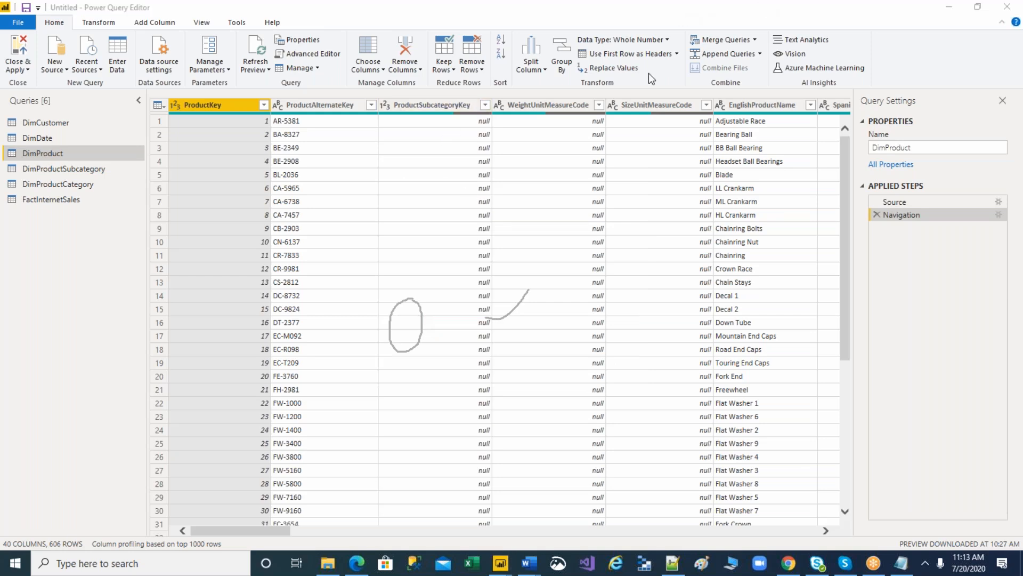
{"action": "left_click", "coordinate": [638, 92]}
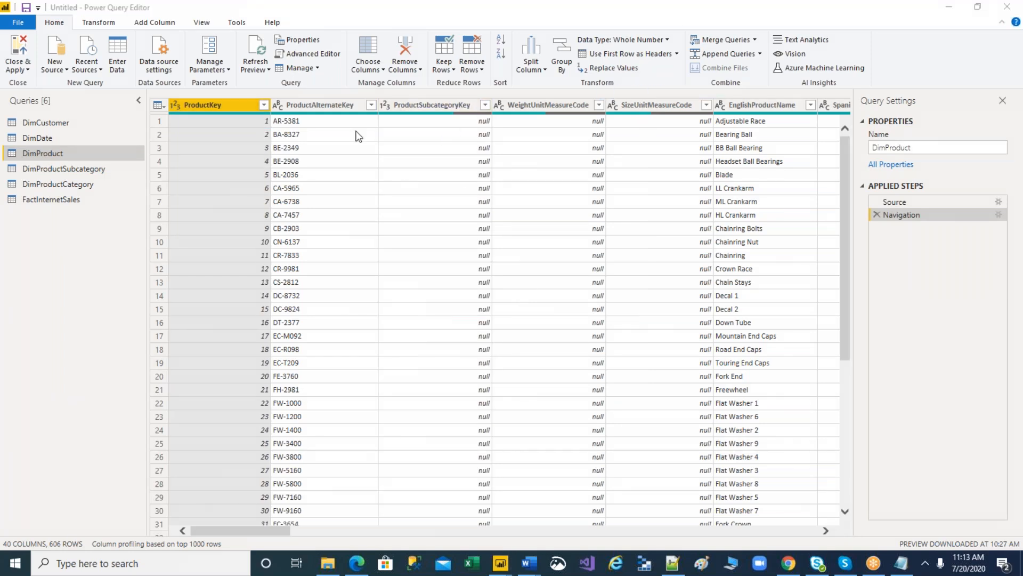
Turn off Enable load to report in the DimProduct query properties.
{"action": "left_click", "coordinate": [312, 43]}
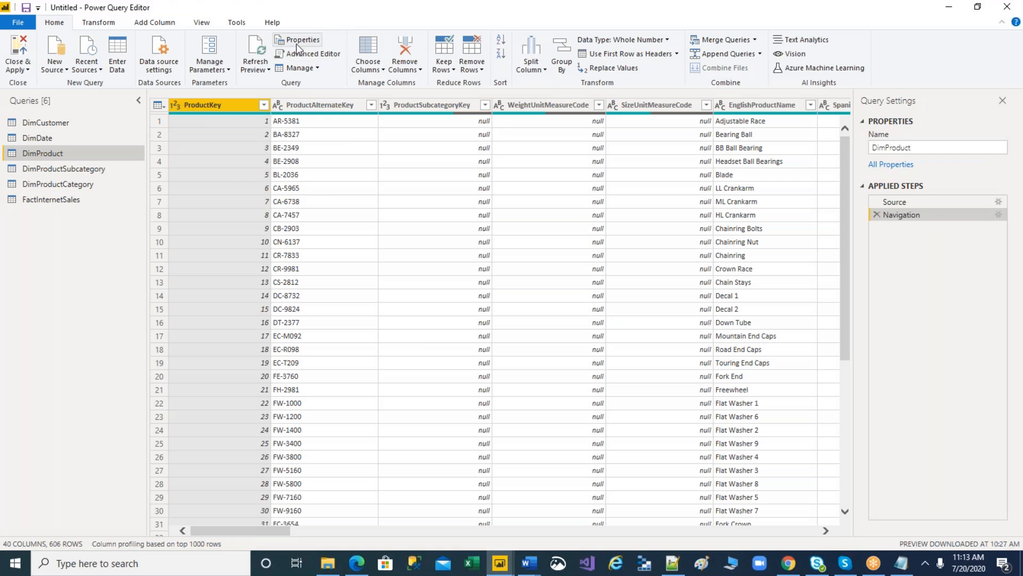
{"action": "left_click", "coordinate": [296, 44]}
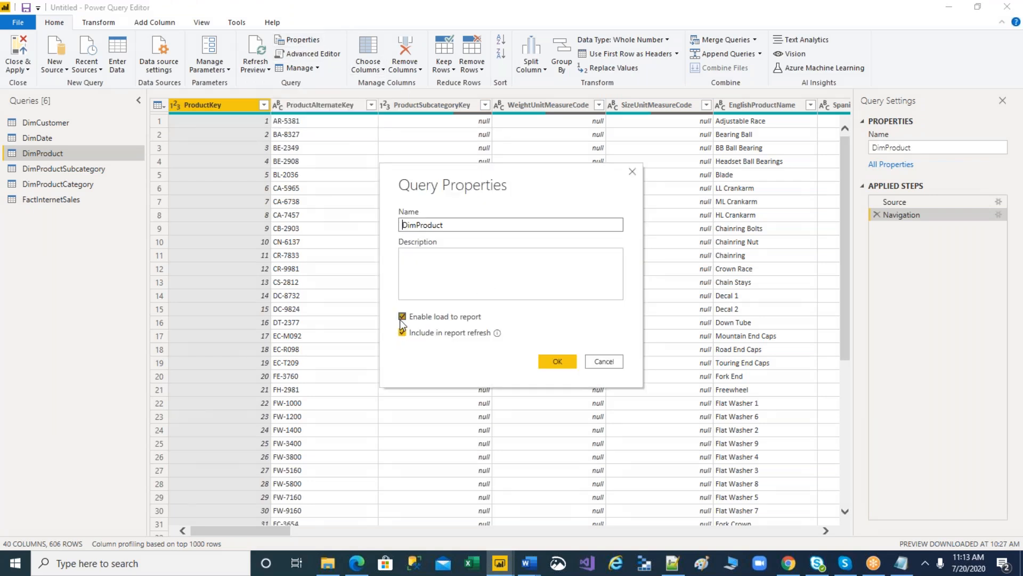
{"action": "left_click", "coordinate": [402, 317]}
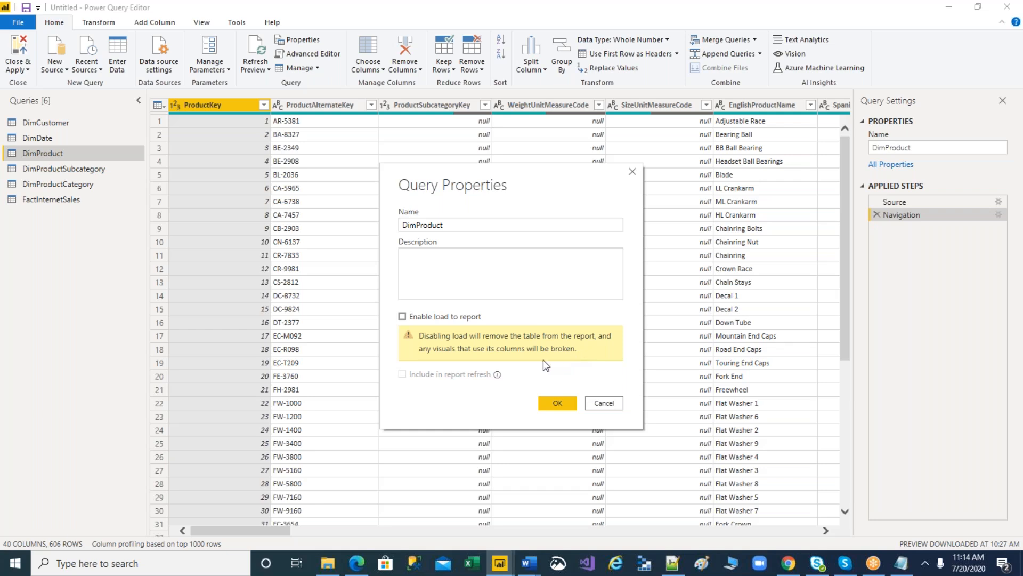
{"action": "left_click", "coordinate": [556, 406]}
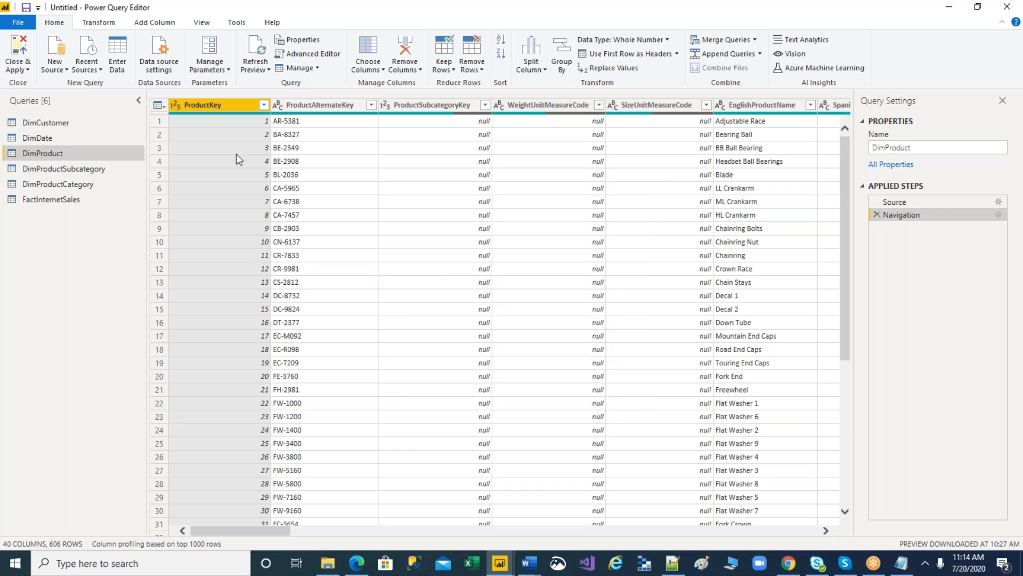
Apply the pending query changes without closing the editor, and refresh all query previews.
{"action": "left_click", "coordinate": [23, 72]}
{"action": "left_click", "coordinate": [35, 100]}
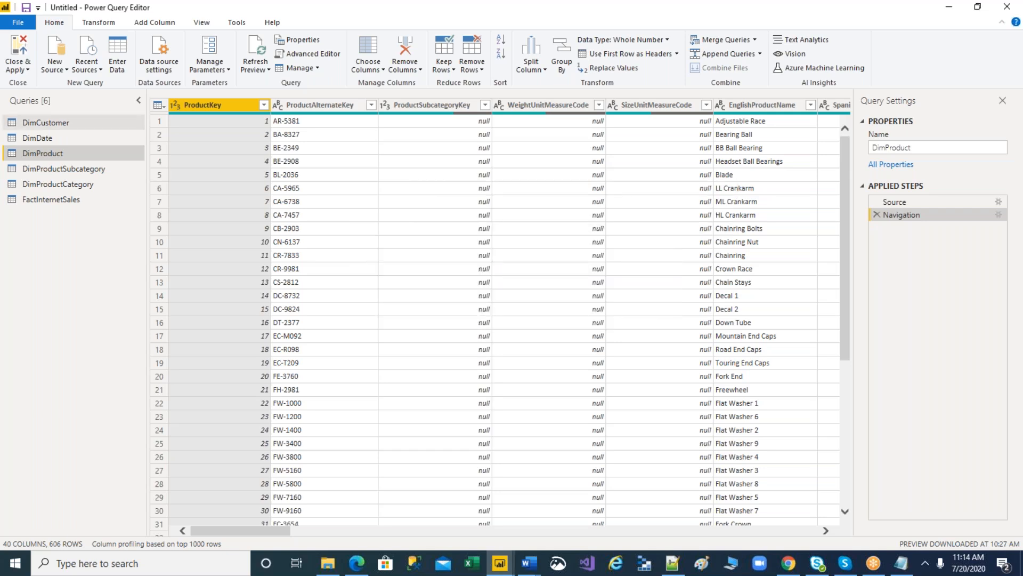
{"action": "left_click", "coordinate": [257, 66]}
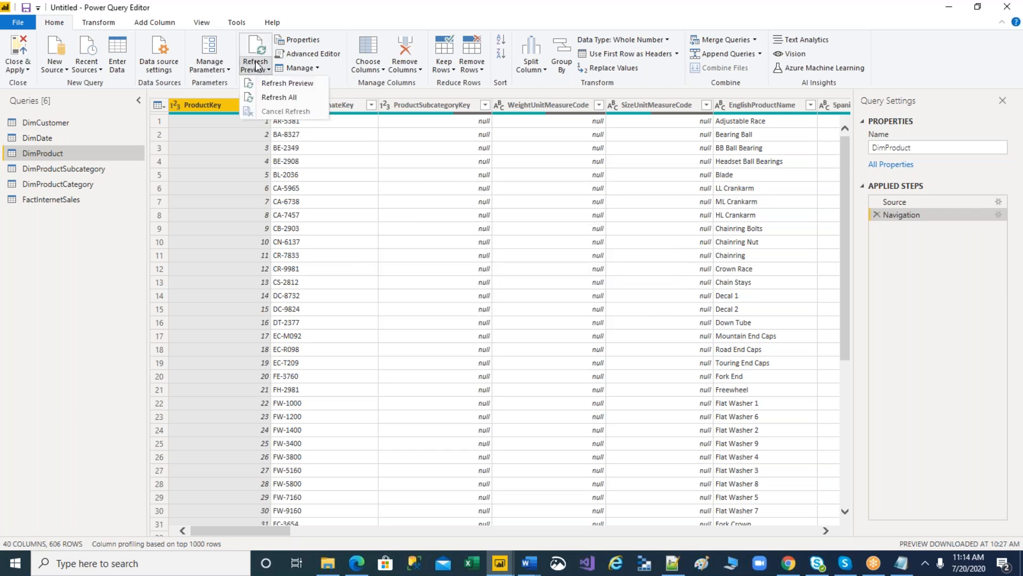
{"action": "left_click", "coordinate": [275, 98]}
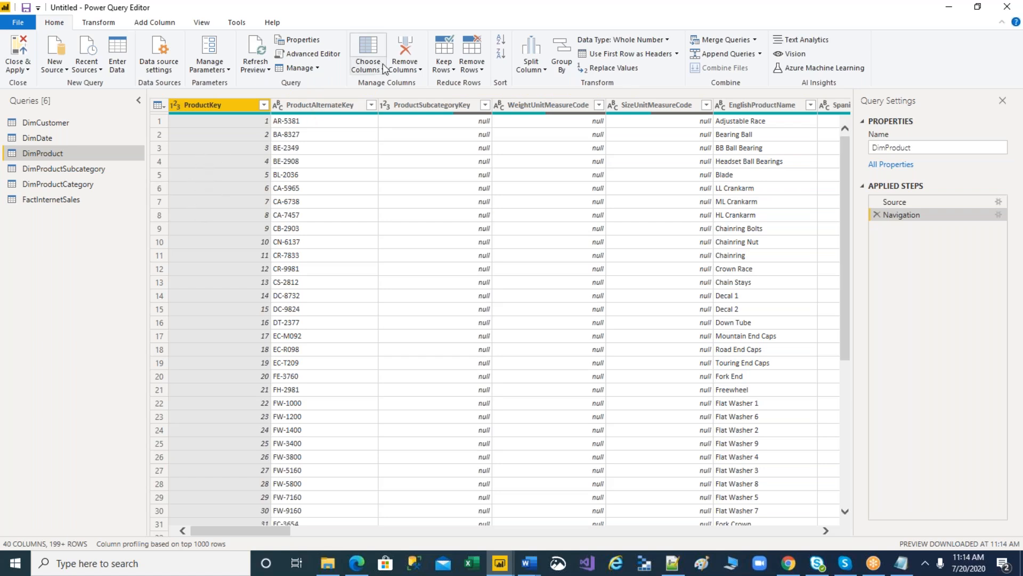
Set DimProduct to load to the report but exclude it from report refresh, and refresh all query previews.
{"action": "left_click", "coordinate": [297, 42]}
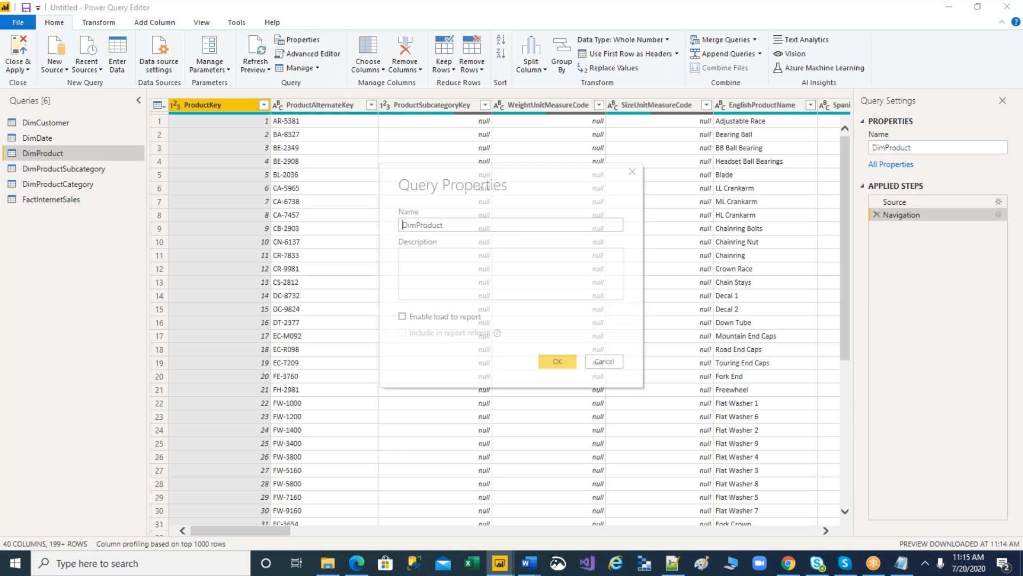
{"action": "left_click", "coordinate": [402, 317]}
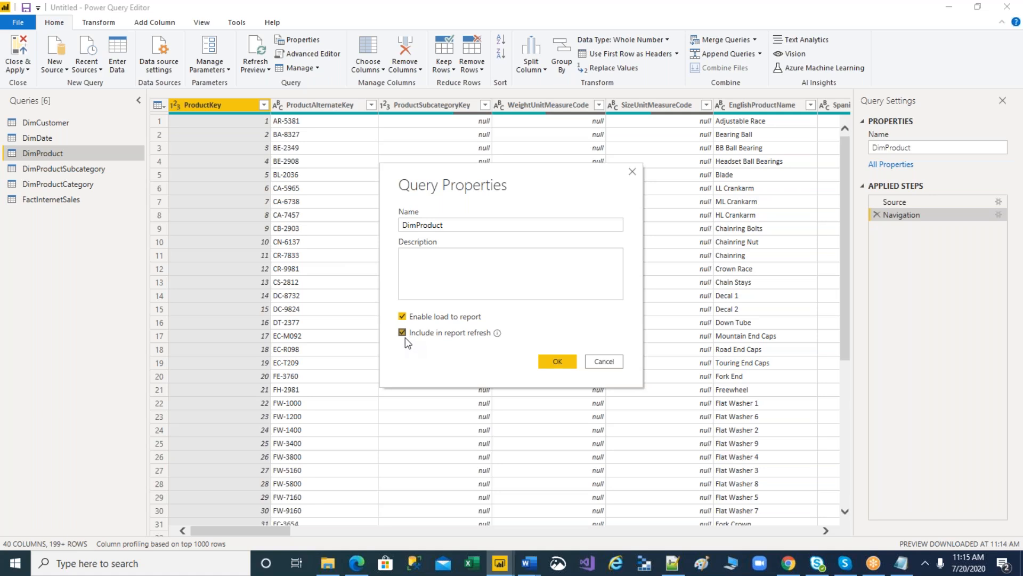
{"action": "left_click", "coordinate": [403, 333]}
{"action": "left_click", "coordinate": [557, 362]}
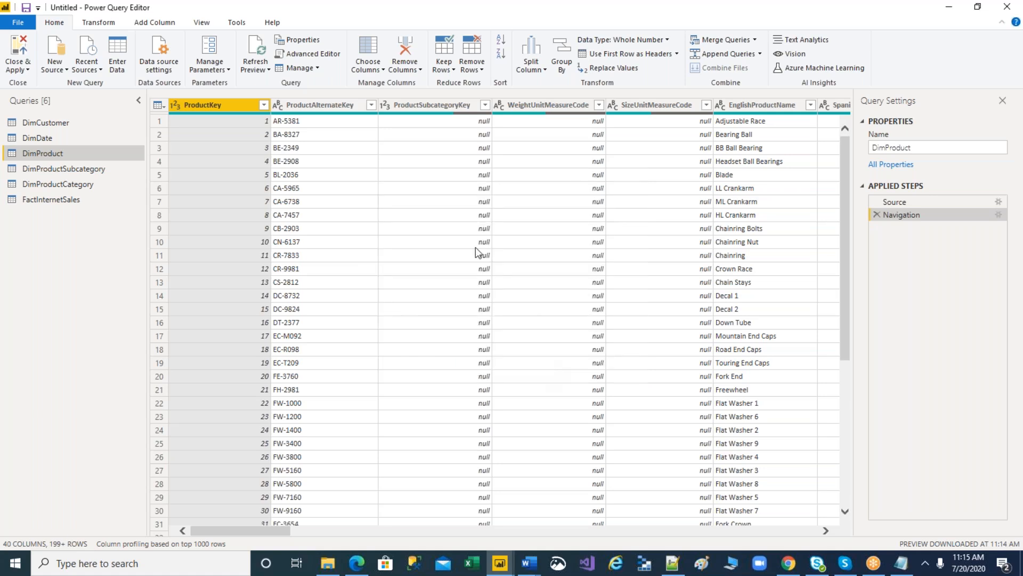
{"action": "left_click", "coordinate": [257, 67]}
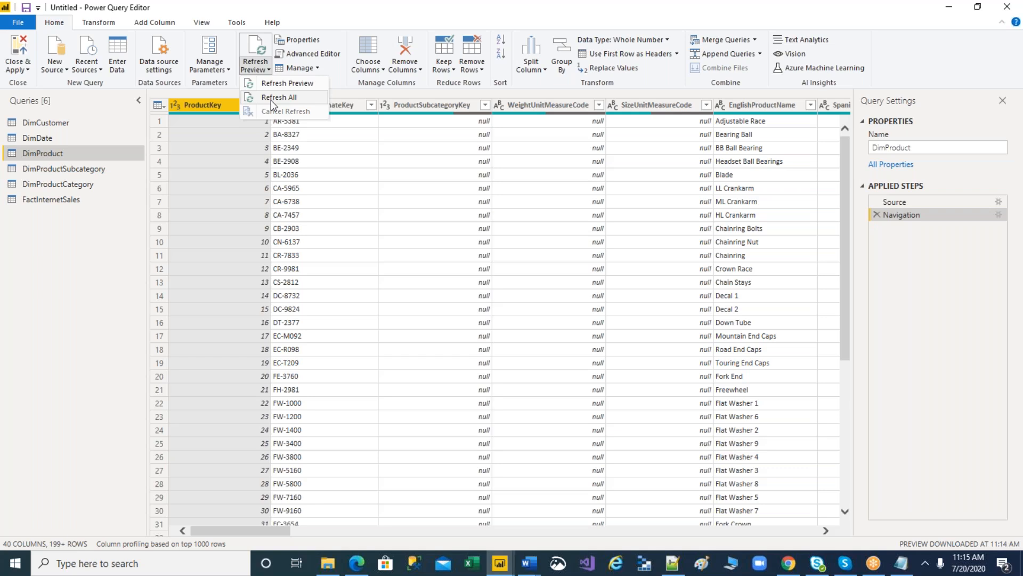
{"action": "left_click", "coordinate": [271, 97]}
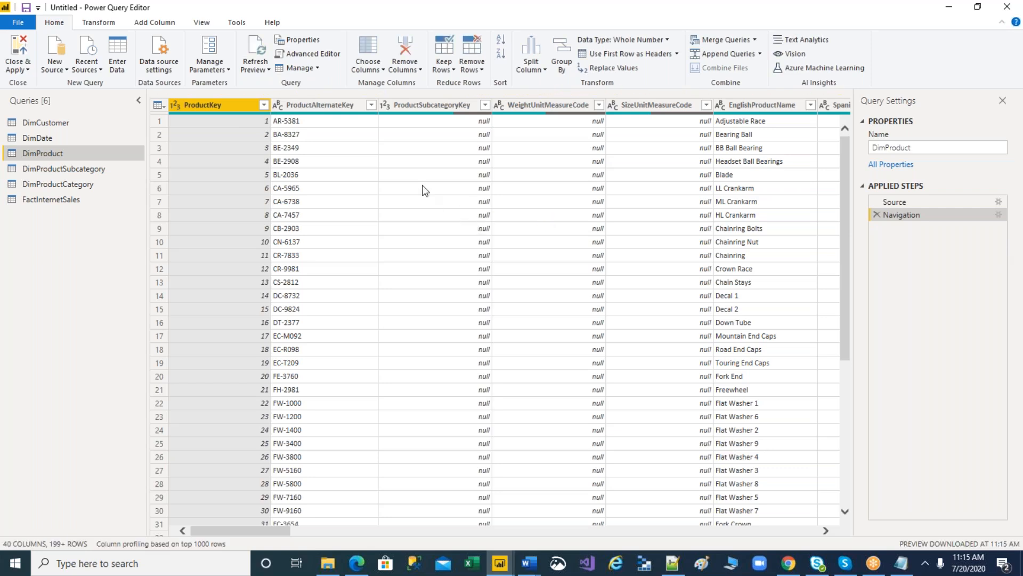
Refresh all query previews and open the query properties of DimProduct.
{"action": "left_click", "coordinate": [263, 74]}
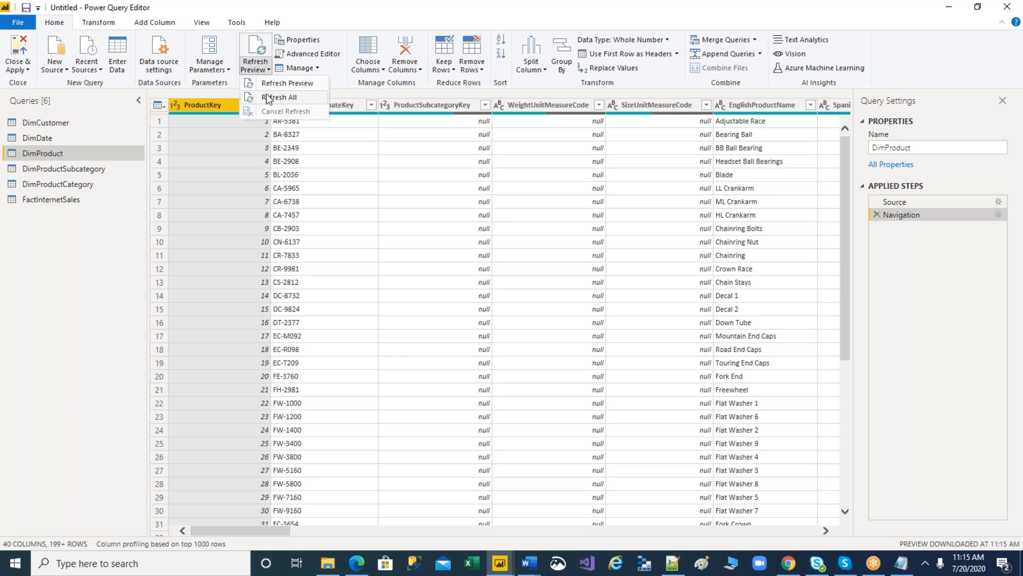
{"action": "left_click", "coordinate": [270, 96]}
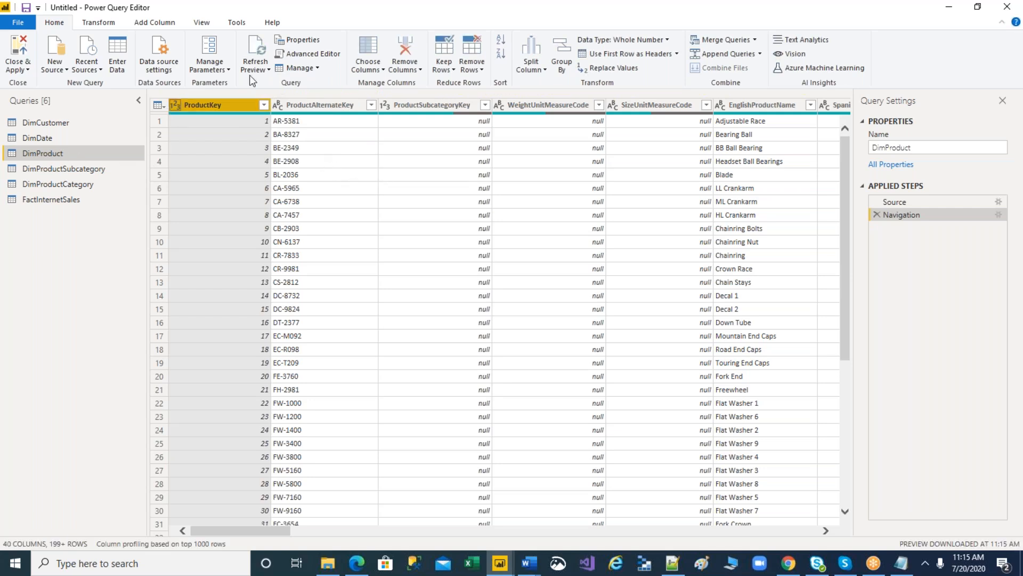
{"action": "left_click", "coordinate": [301, 40]}
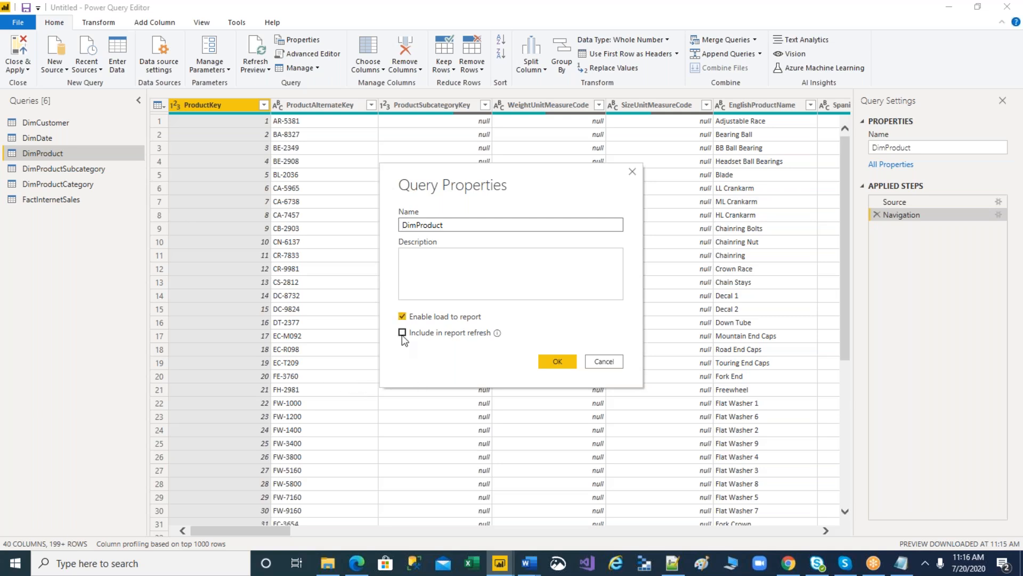
{"action": "double_click", "coordinate": [436, 224]}
Switch to Word and look through the Importing data in Power Query & Data Source Settings document for the query properties notes.
{"action": "mouse_move", "coordinate": [528, 563]}
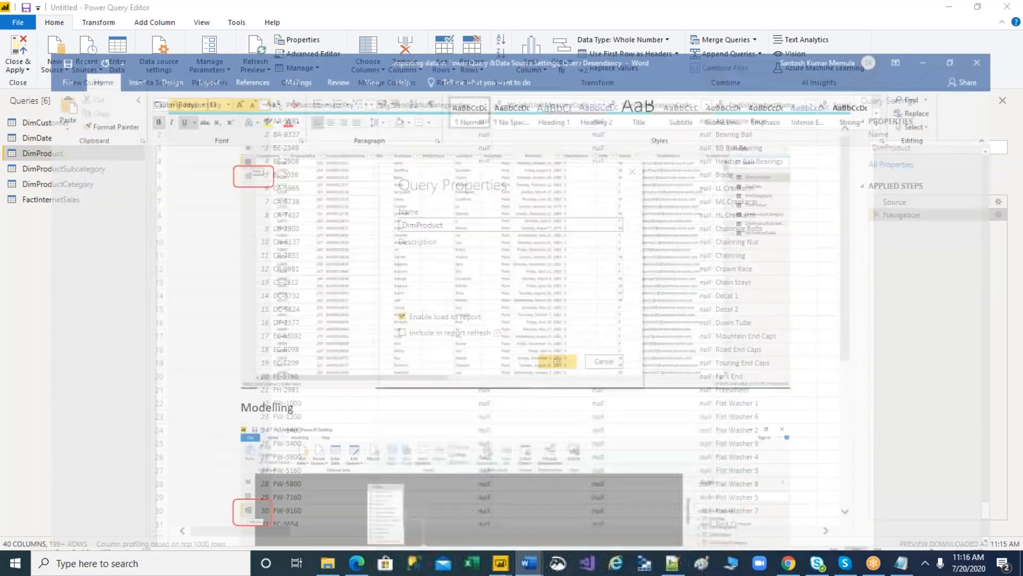
{"action": "scroll", "coordinate": [491, 462], "scroll_direction": "down", "scroll_amount": 10}
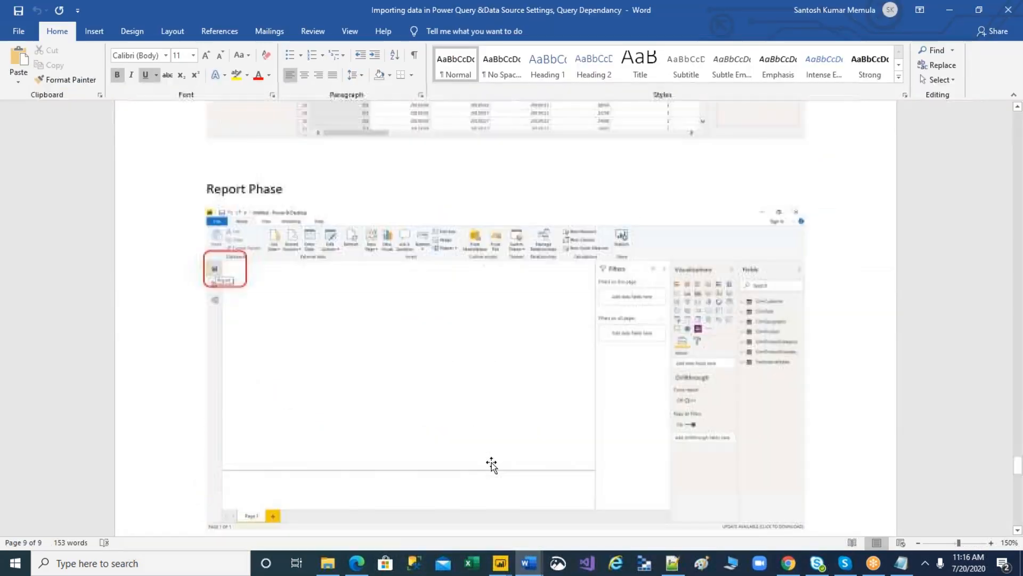
{"action": "scroll", "coordinate": [507, 523], "scroll_direction": "up", "scroll_amount": 15}
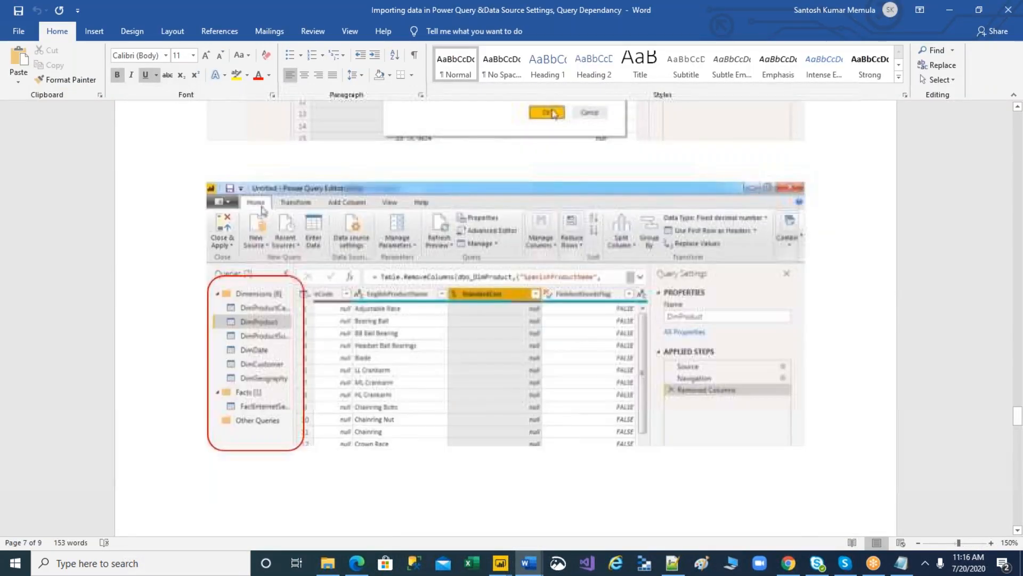
{"action": "scroll", "coordinate": [507, 523], "scroll_direction": "down", "scroll_amount": 4}
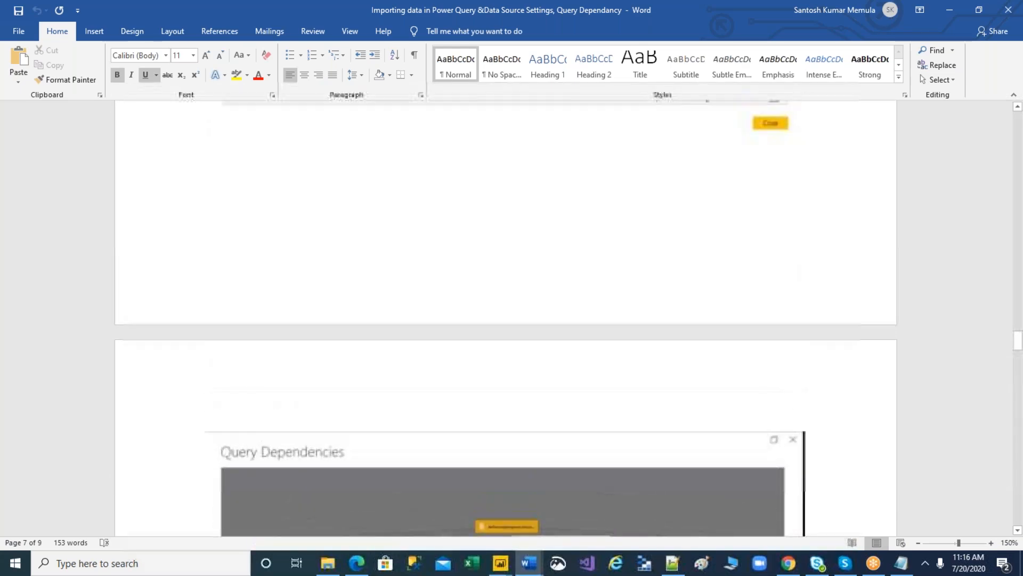
{"action": "scroll", "coordinate": [506, 317], "scroll_direction": "up", "scroll_amount": 10}
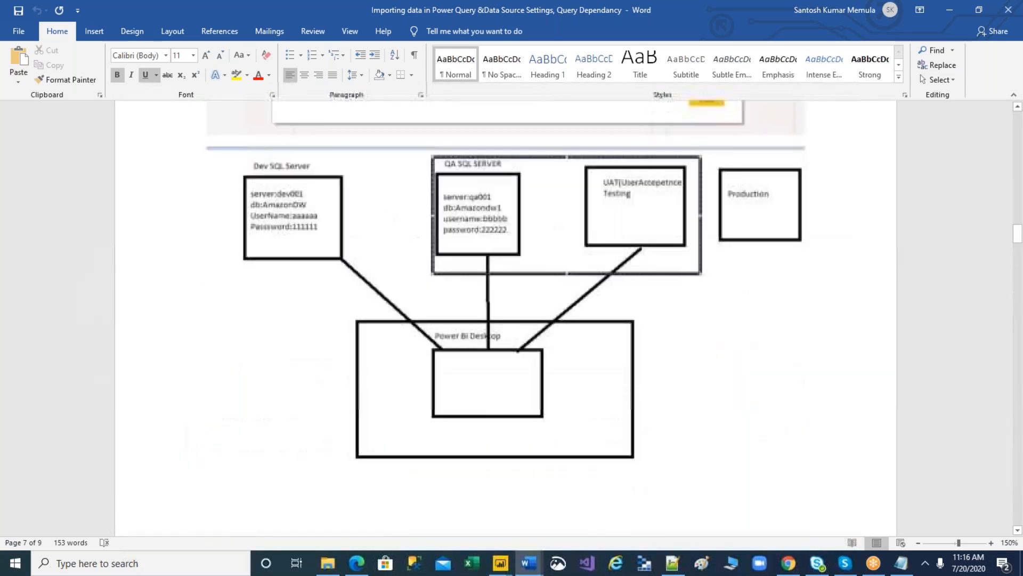
{"action": "scroll", "coordinate": [472, 313], "scroll_direction": "up", "scroll_amount": 10}
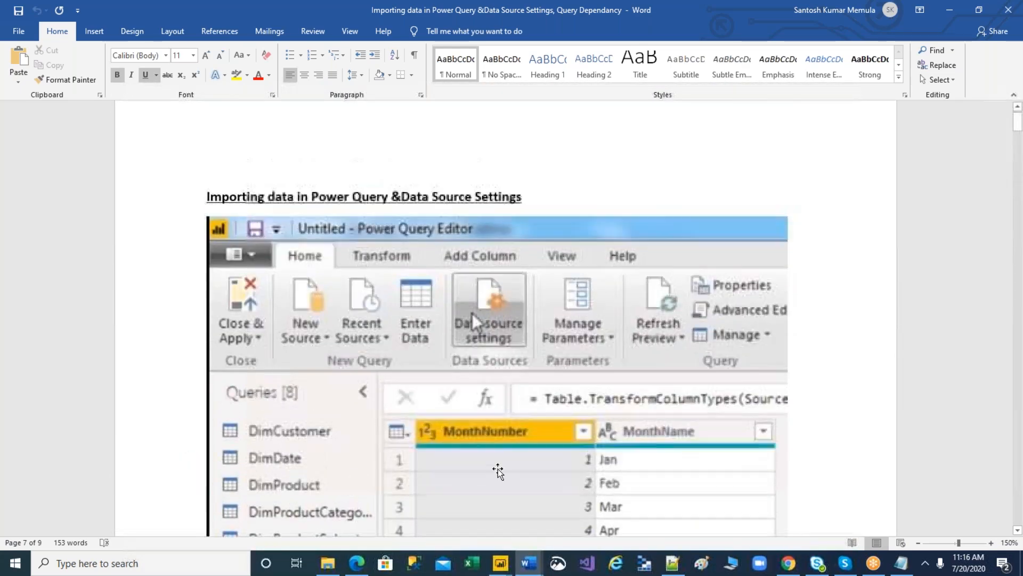
{"action": "scroll", "coordinate": [473, 335], "scroll_direction": "down", "scroll_amount": 8}
{"action": "scroll", "coordinate": [472, 334], "scroll_direction": "down", "scroll_amount": 20}
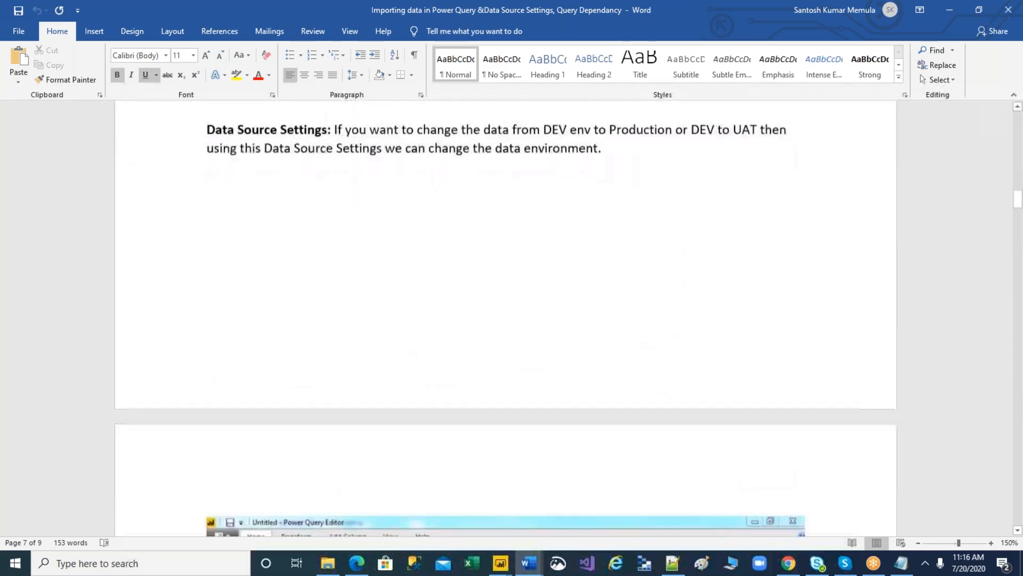
{"action": "scroll", "coordinate": [486, 480], "scroll_direction": "down", "scroll_amount": 20}
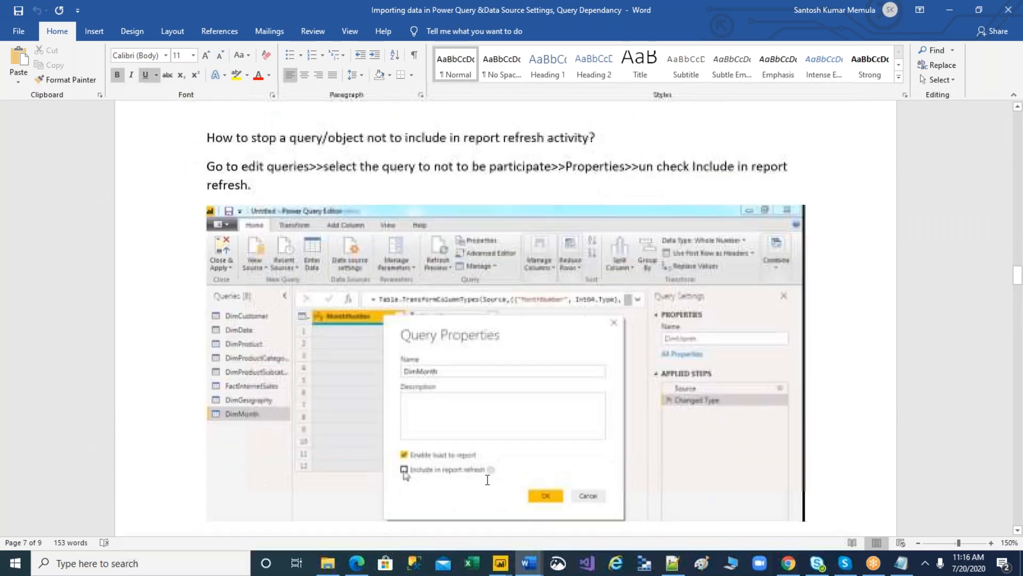
{"action": "scroll", "coordinate": [486, 479], "scroll_direction": "down", "scroll_amount": 15}
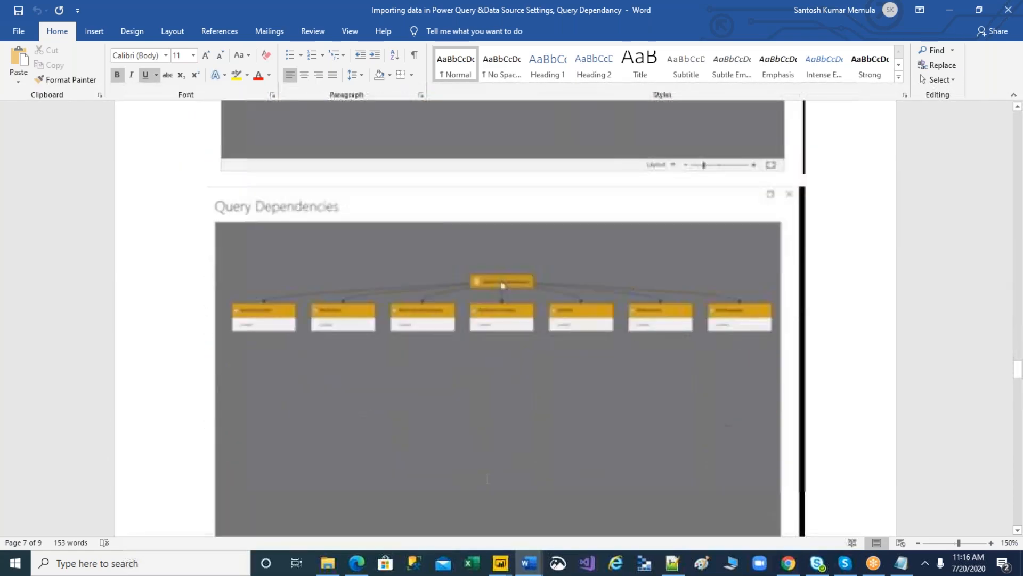
{"action": "scroll", "coordinate": [487, 478], "scroll_direction": "down", "scroll_amount": 20}
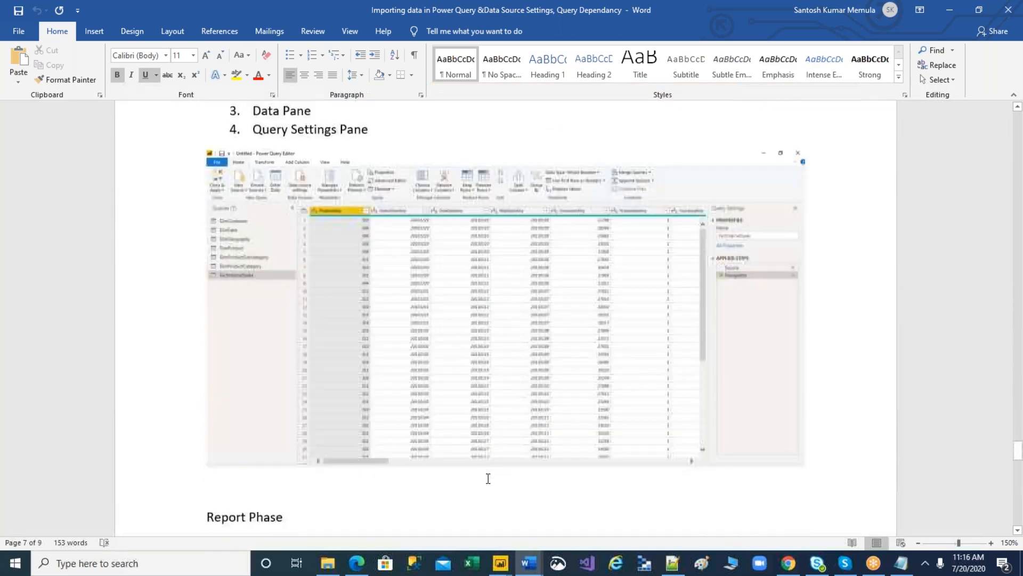
{"action": "scroll", "coordinate": [486, 533], "scroll_direction": "down", "scroll_amount": 12}
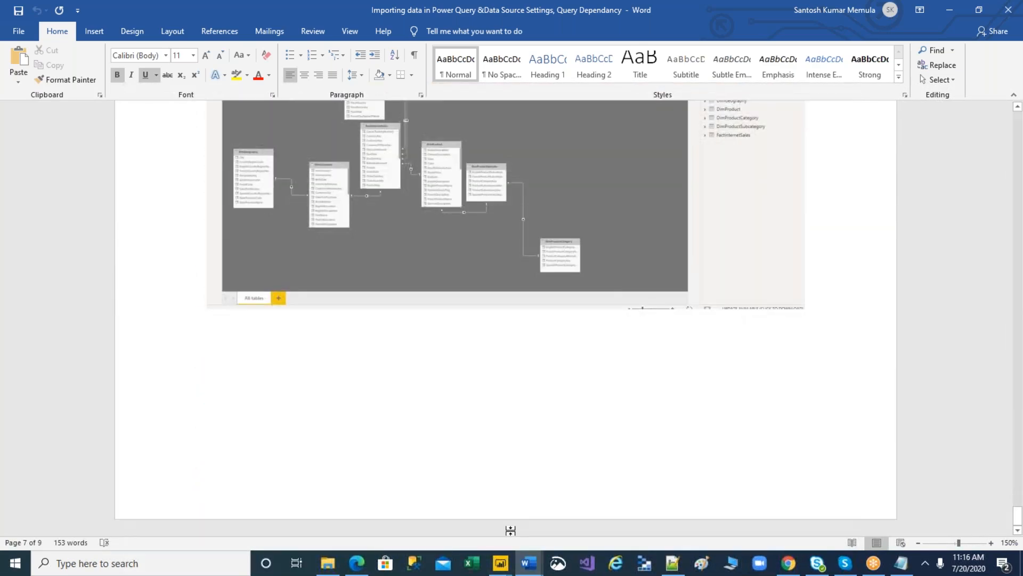
Switch to the Properties, Split, Refresh Preview document and read the notes on Enable Load to report and Include in report refresh.
{"action": "mouse_move", "coordinate": [529, 562]}
{"action": "left_click", "coordinate": [582, 521]}
{"action": "scroll", "coordinate": [527, 433], "scroll_direction": "up", "scroll_amount": 10}
{"action": "left_click_drag", "start_coordinate": [1018, 430], "coordinate": [1016, 121]}
{"action": "scroll", "coordinate": [608, 329], "scroll_direction": "down", "scroll_amount": 12}
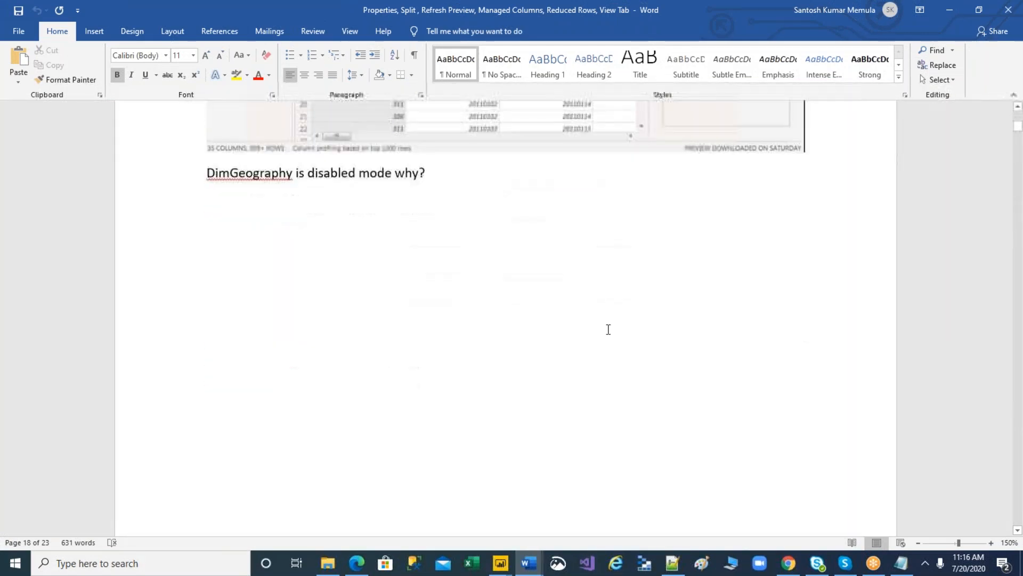
{"action": "scroll", "coordinate": [538, 317], "scroll_direction": "down", "scroll_amount": 9}
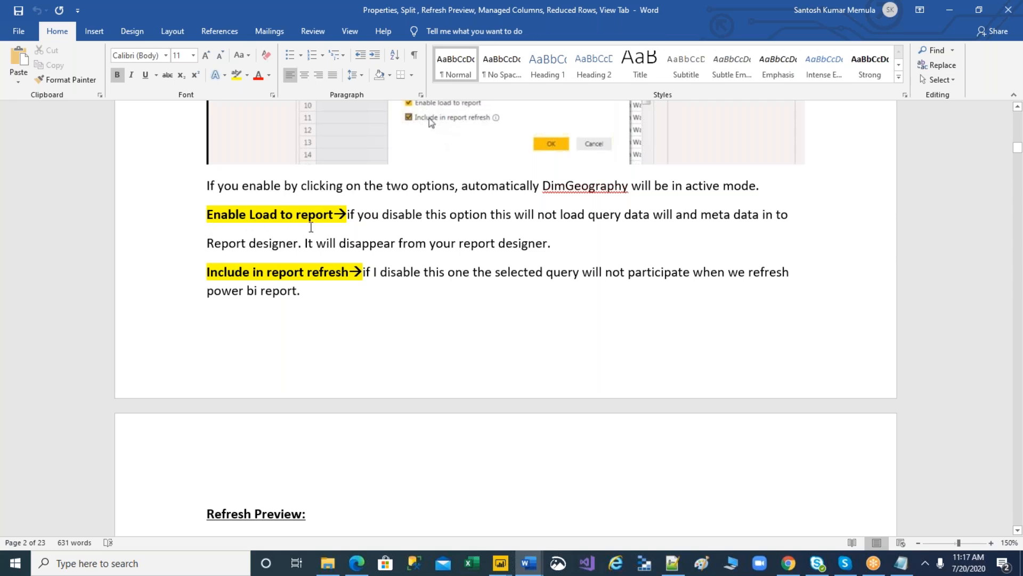
Return to the Power Query Editor and close DimProduct's query properties without changing them.
{"action": "key", "text": "alt+Tab"}
{"action": "scroll", "coordinate": [322, 219], "scroll_direction": "up", "scroll_amount": 5}
{"action": "left_click", "coordinate": [500, 562]}
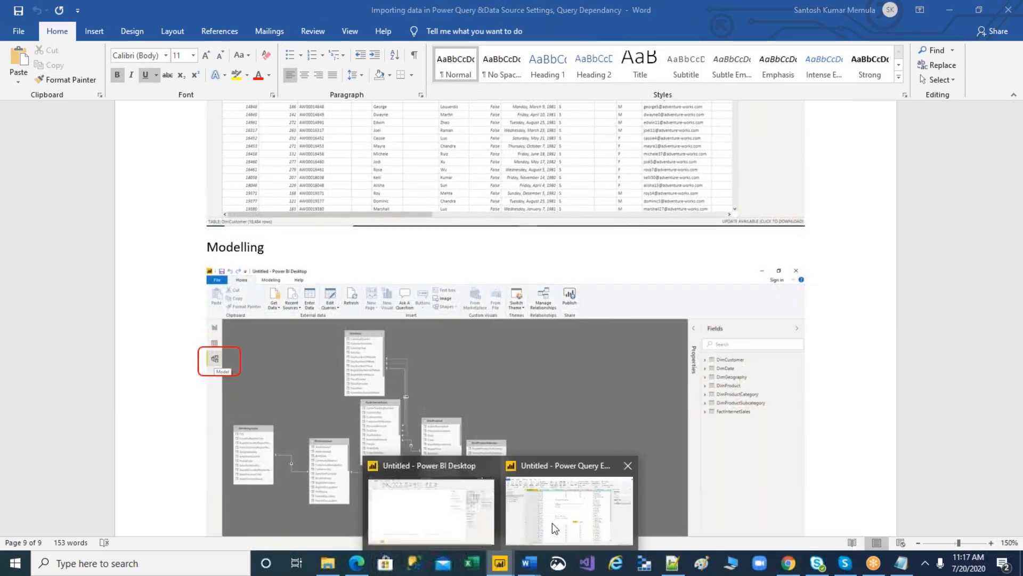
{"action": "left_click", "coordinate": [552, 523]}
{"action": "left_click", "coordinate": [612, 364]}
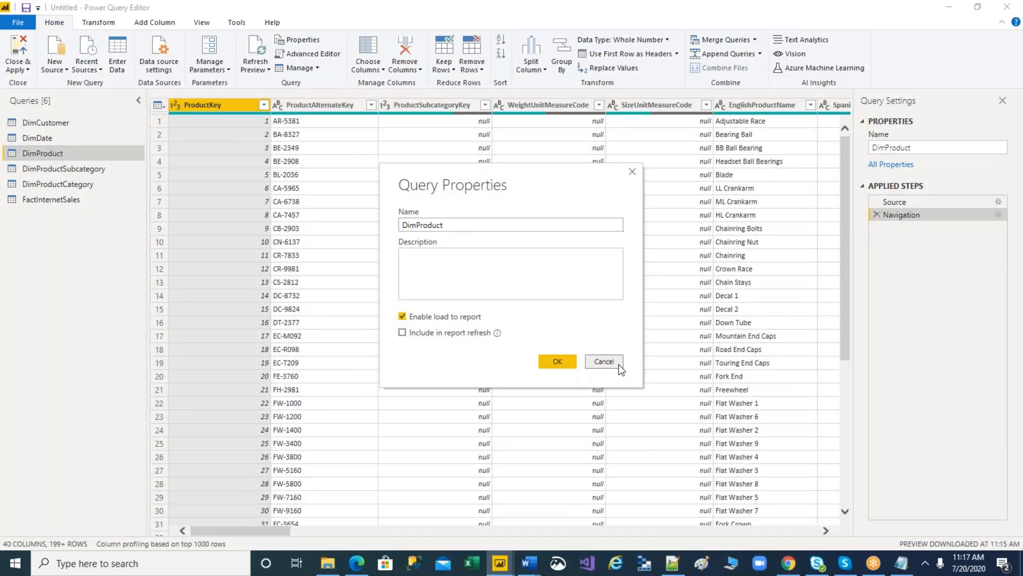
Add the CUSTOMER_TEST table from AdventureWorksDW2017 on the most recent SQL Server source, using the Import connection mode.
{"action": "left_click", "coordinate": [86, 69]}
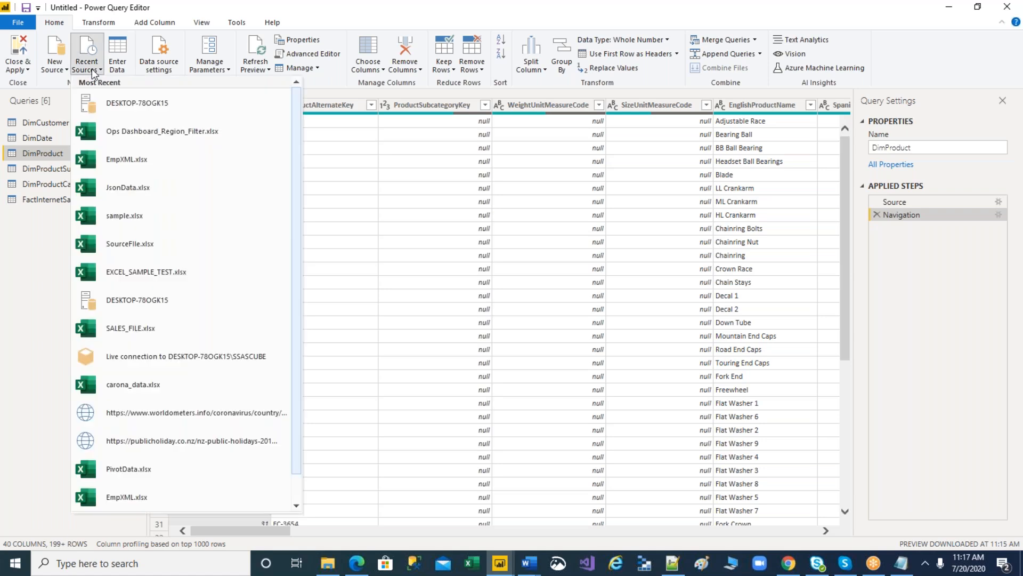
{"action": "left_click", "coordinate": [120, 109]}
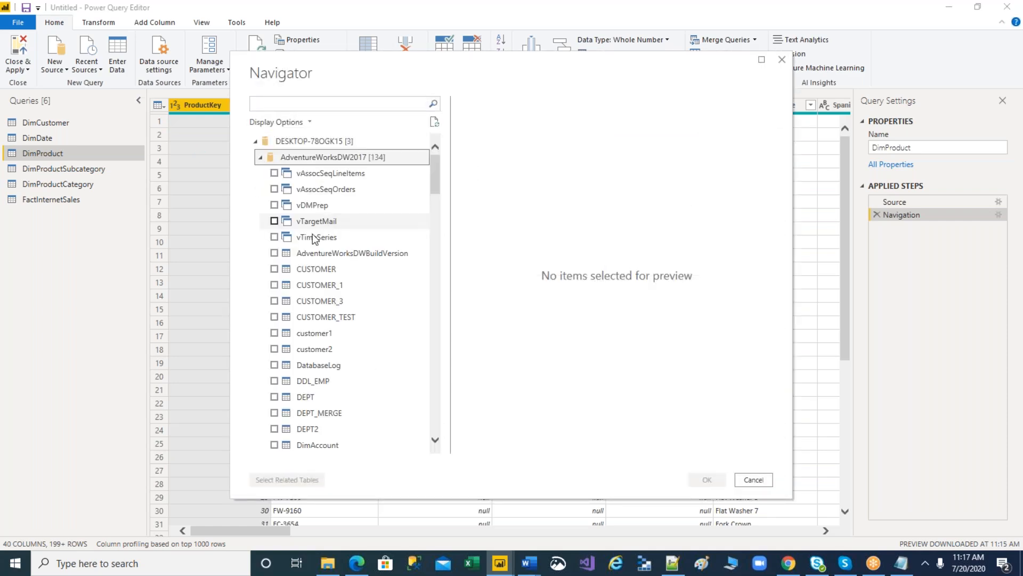
{"action": "left_click", "coordinate": [275, 317]}
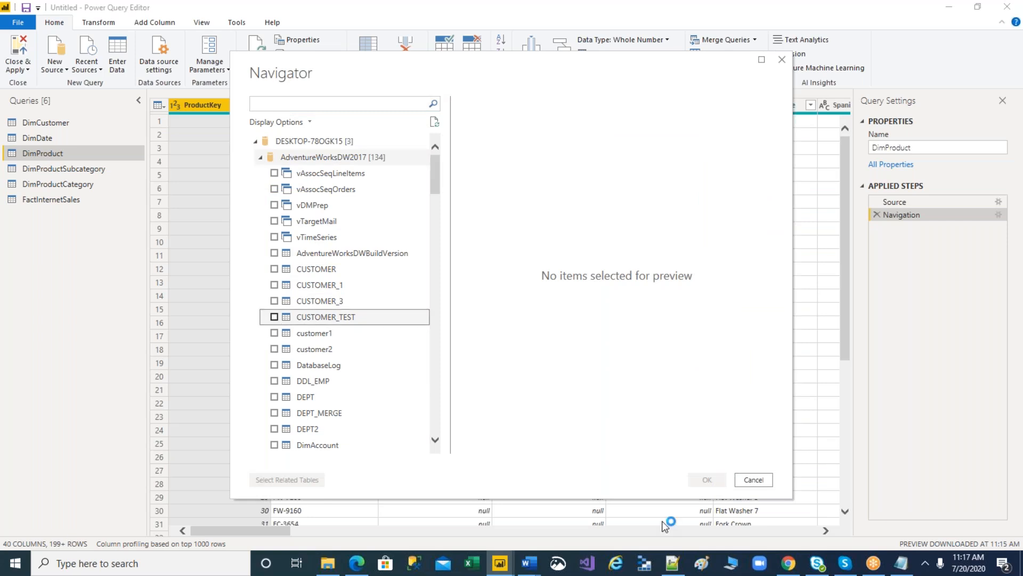
{"action": "left_click", "coordinate": [709, 480]}
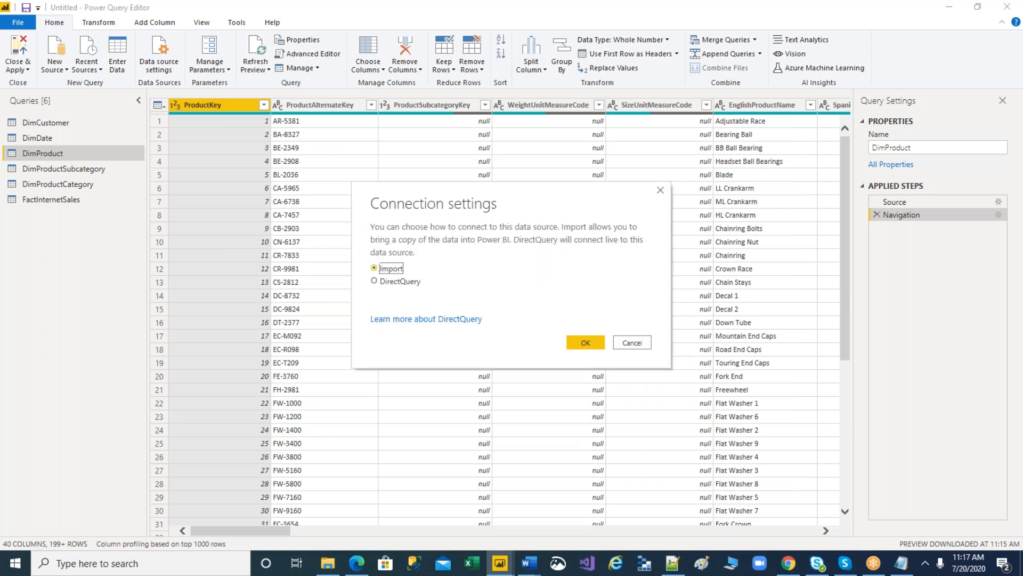
{"action": "left_click", "coordinate": [585, 343]}
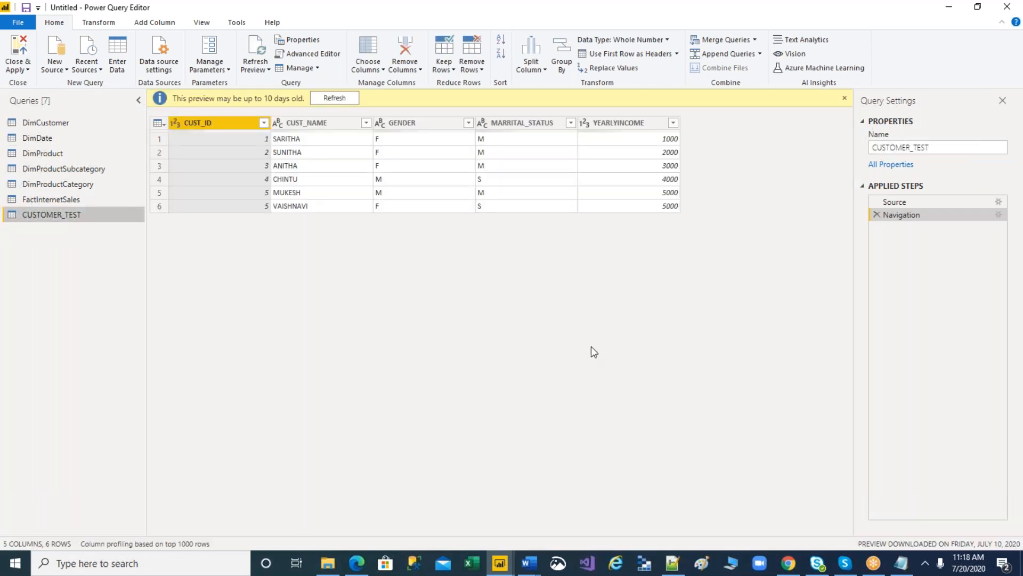
Turn off Enable load to report in the query properties of DimProduct.
{"action": "left_click", "coordinate": [34, 150]}
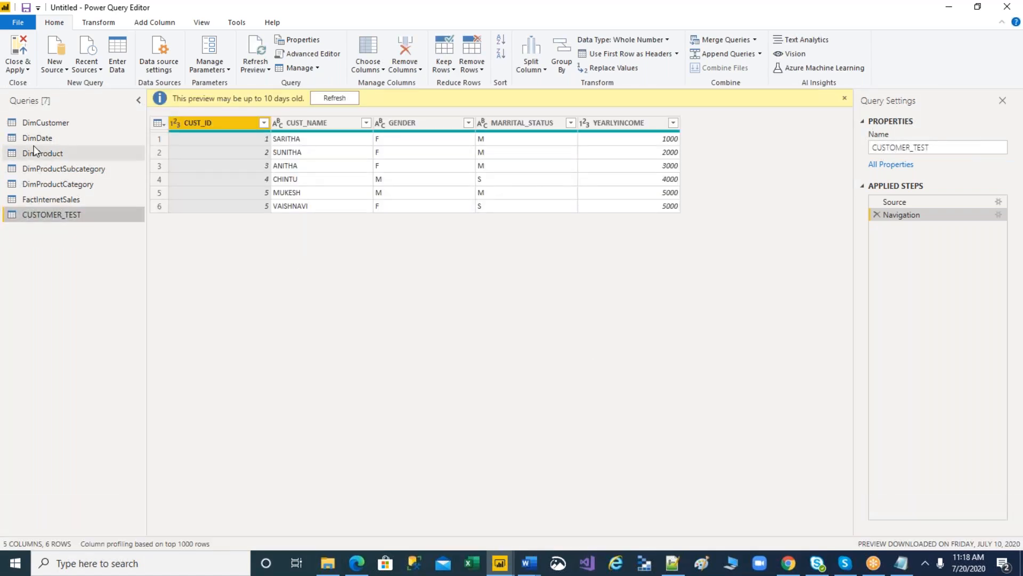
{"action": "right_click", "coordinate": [40, 151]}
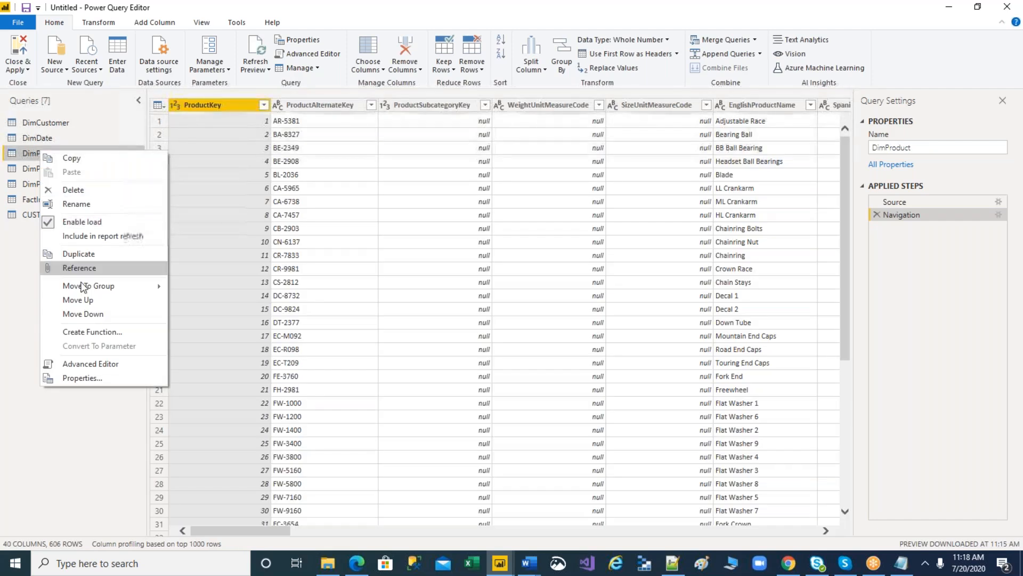
{"action": "left_click", "coordinate": [80, 378]}
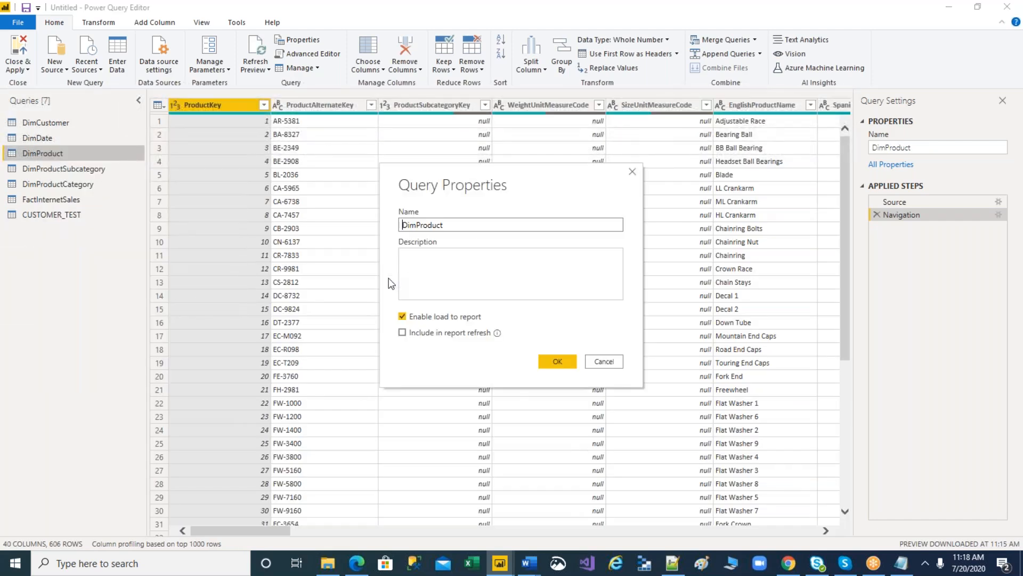
{"action": "left_click", "coordinate": [402, 317]}
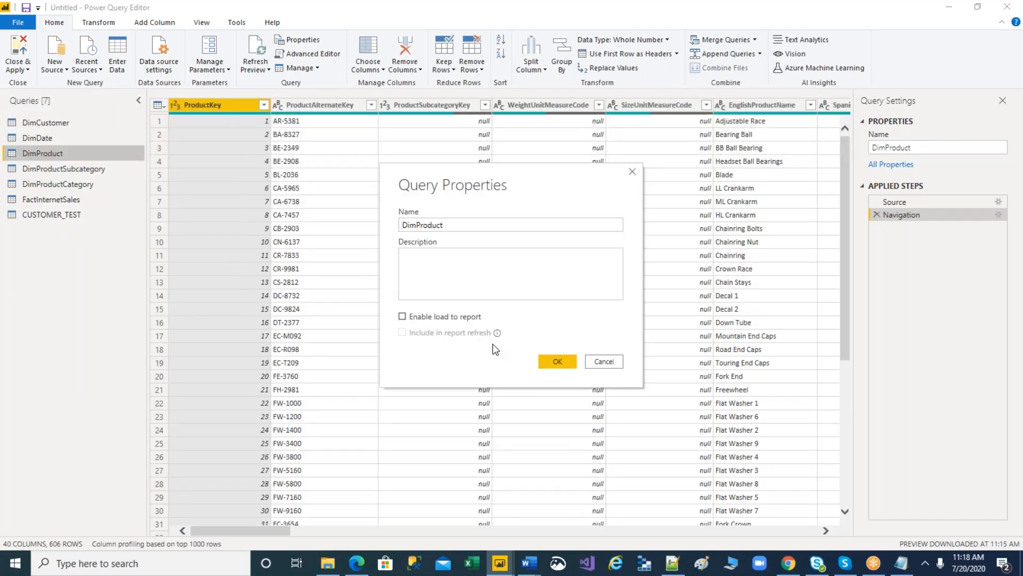
Switch to Word and reread what disabling Enable Load to report does to a query in the report designer.
{"action": "key", "text": "alt+Tab"}
{"action": "scroll", "coordinate": [501, 320], "scroll_direction": "up", "scroll_amount": 6}
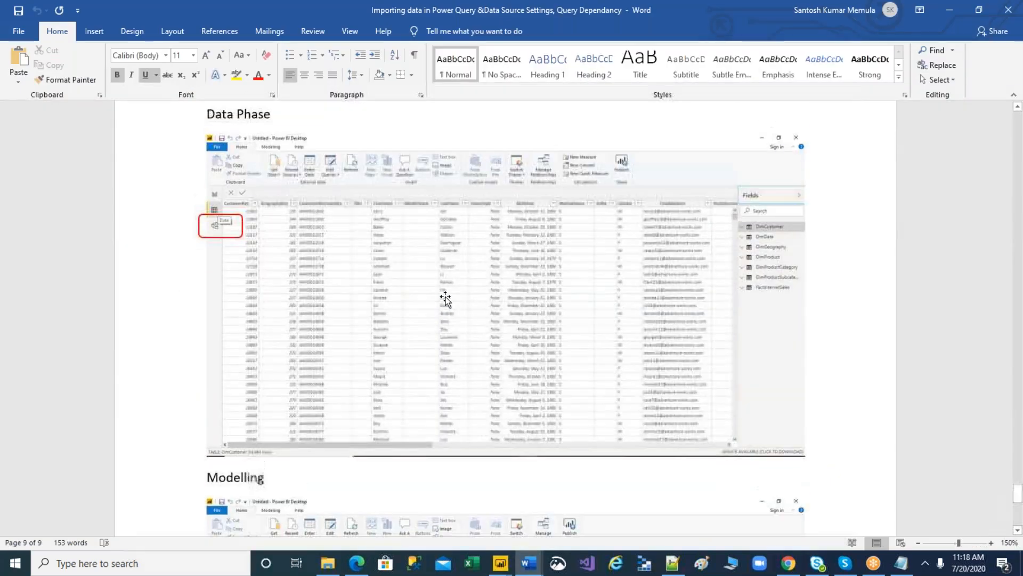
{"action": "mouse_move", "coordinate": [529, 563]}
{"action": "left_click", "coordinate": [580, 530]}
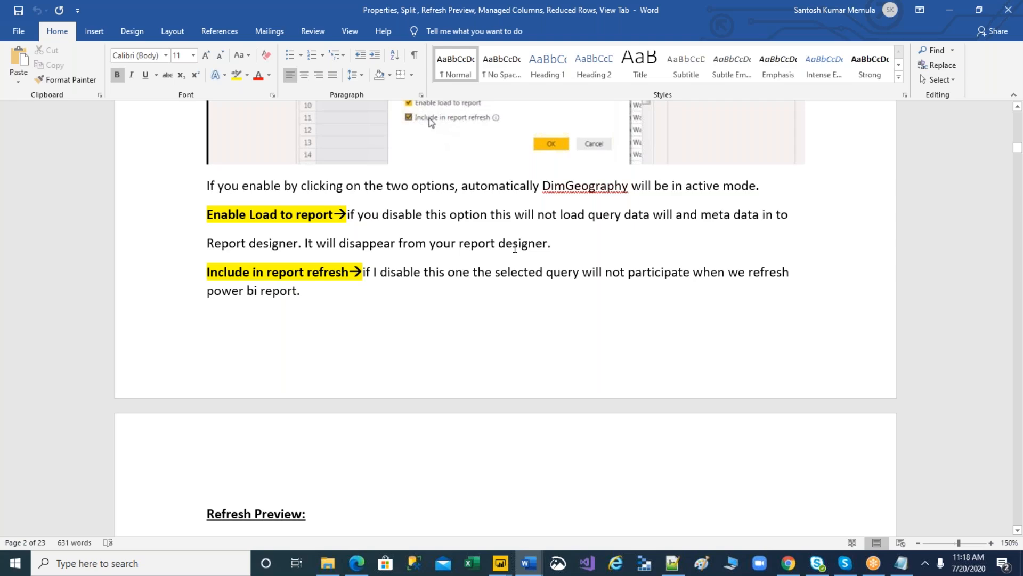
{"action": "key", "text": "alt+Tab"}
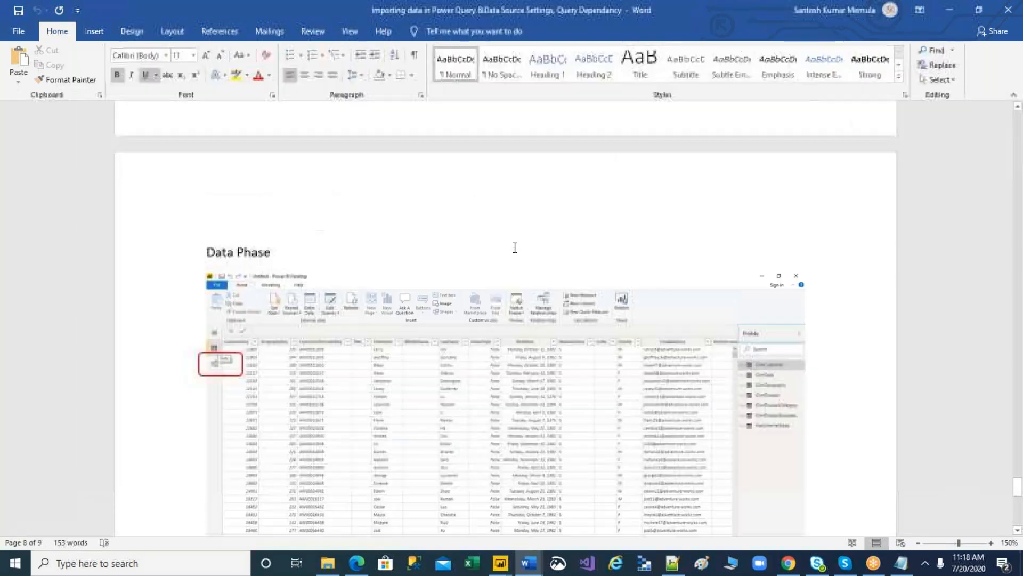
{"action": "key", "text": "alt+Tab"}
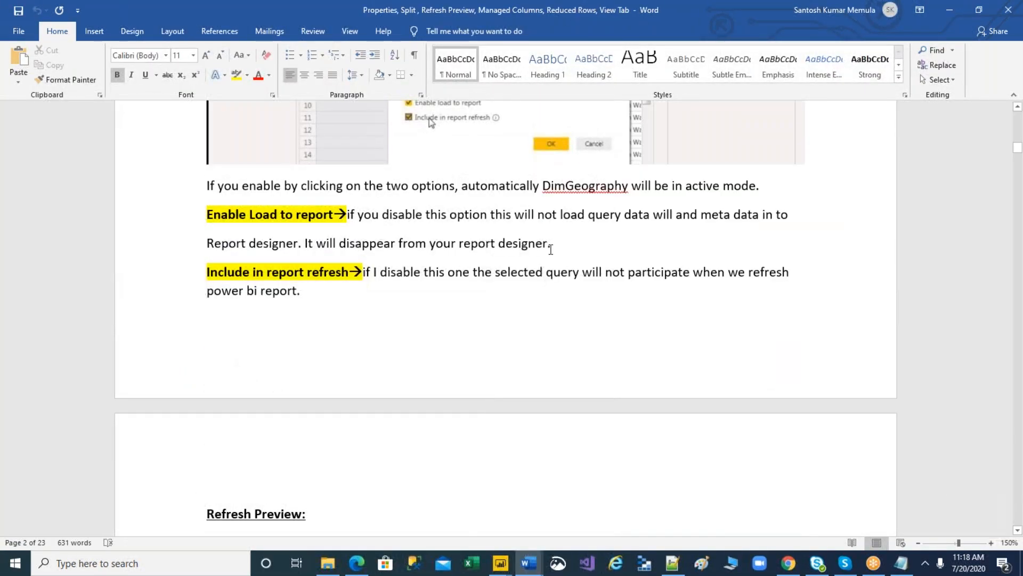
{"action": "key", "text": "alt+Tab"}
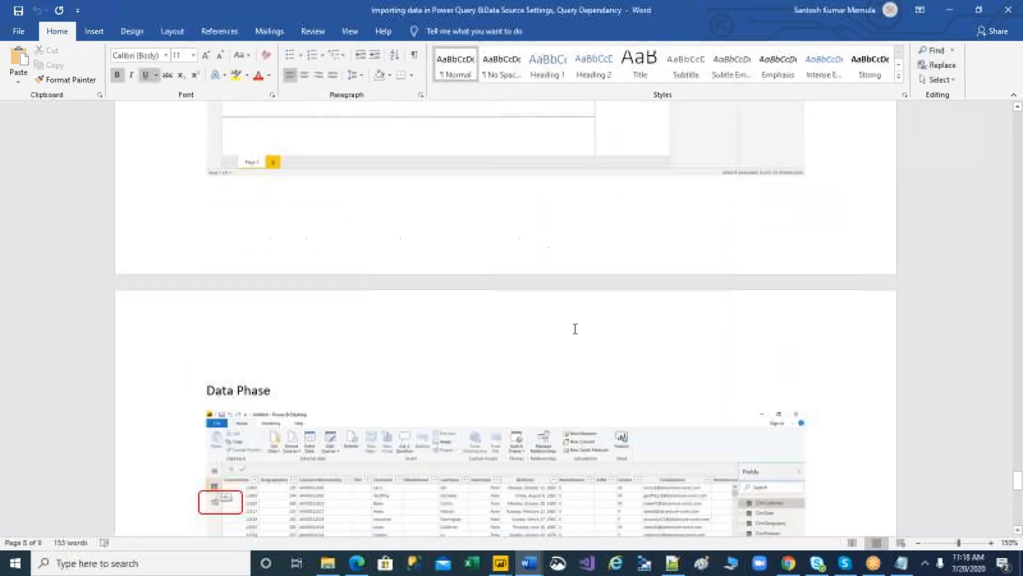
Return to the Power Query Editor and accept DimProduct's query properties with report loading disabled.
{"action": "mouse_move", "coordinate": [500, 561]}
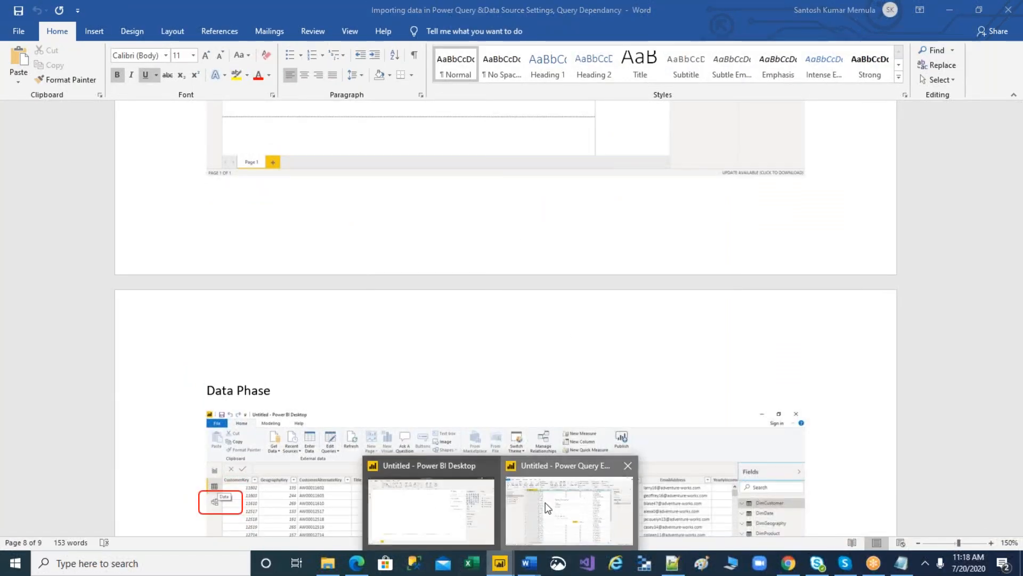
{"action": "left_click", "coordinate": [596, 509]}
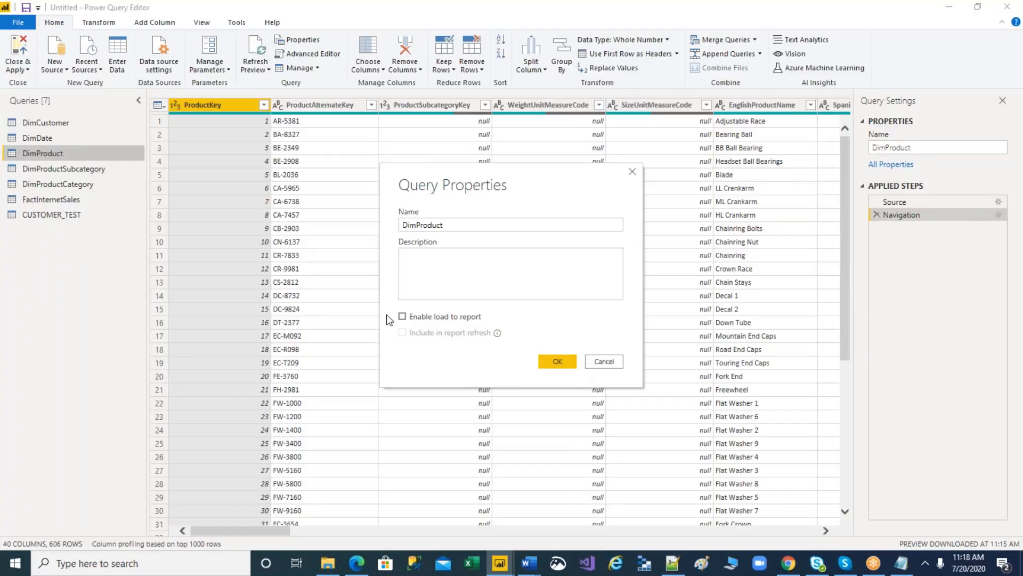
{"action": "left_click", "coordinate": [559, 362]}
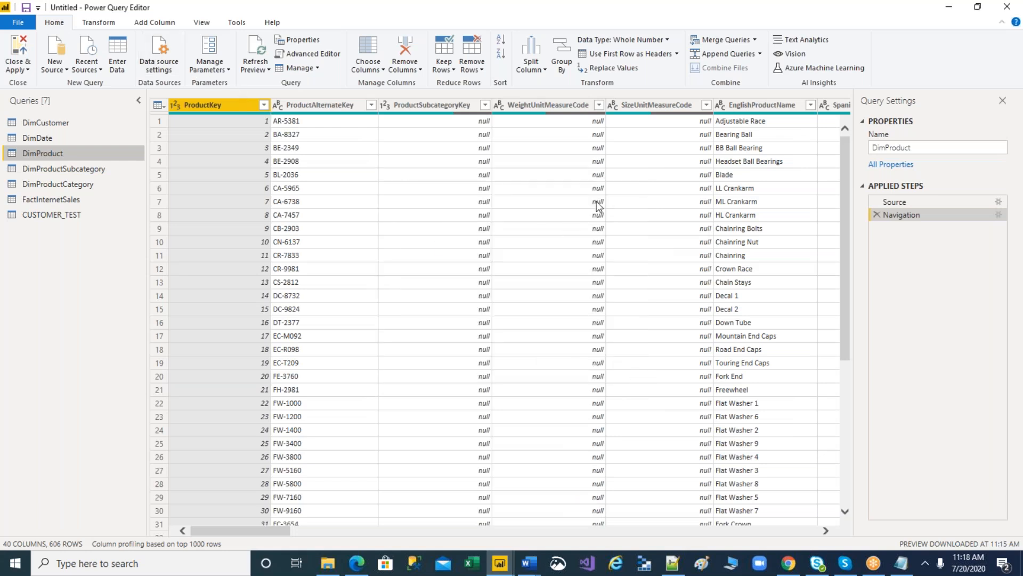
Turn Enable load to report back on in DimProduct's query properties, with Include in report refresh also enabled, and accept the change.
{"action": "left_click", "coordinate": [868, 563]}
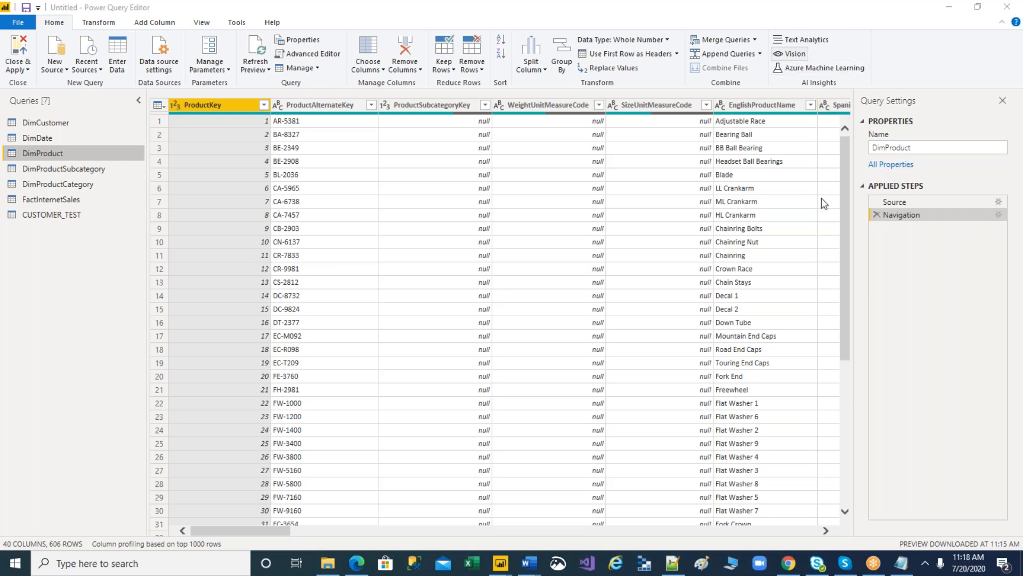
{"action": "left_click", "coordinate": [44, 156]}
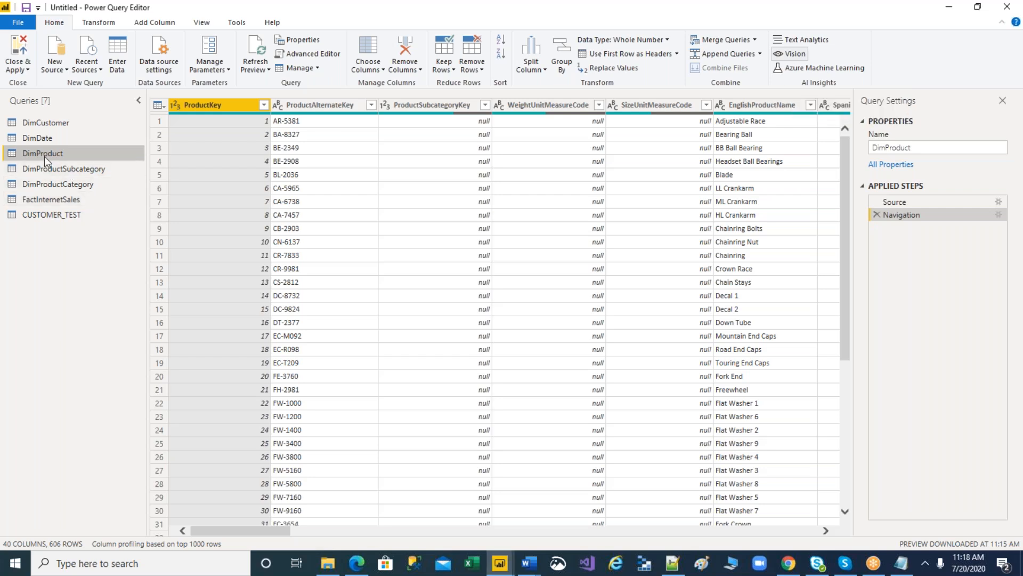
{"action": "right_click", "coordinate": [43, 155]}
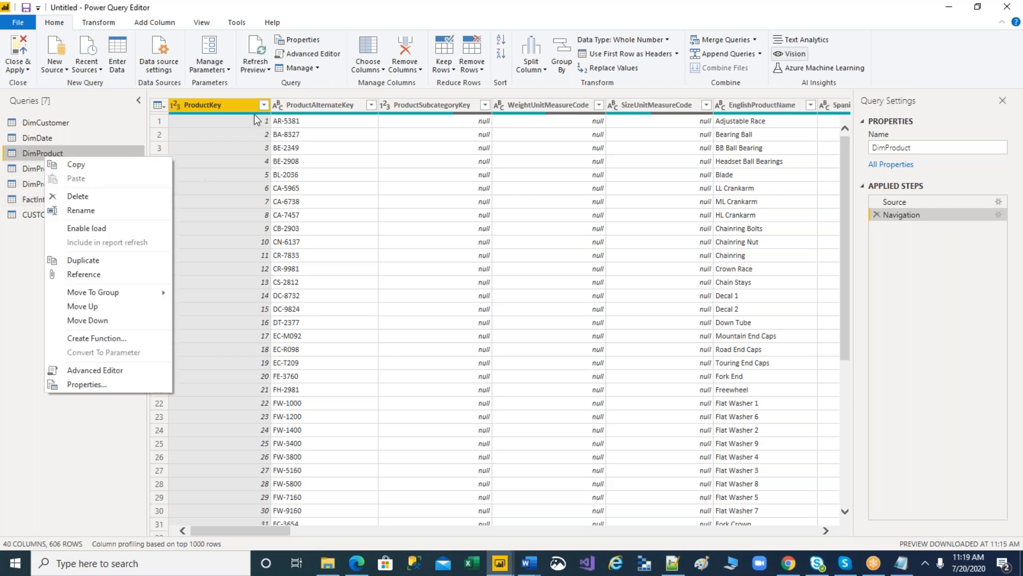
{"action": "left_click", "coordinate": [303, 40]}
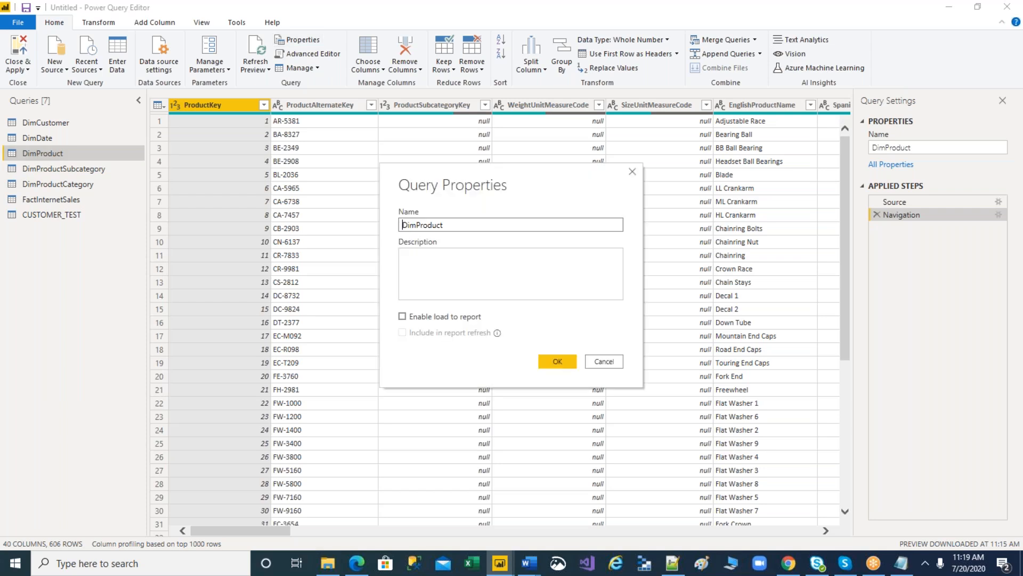
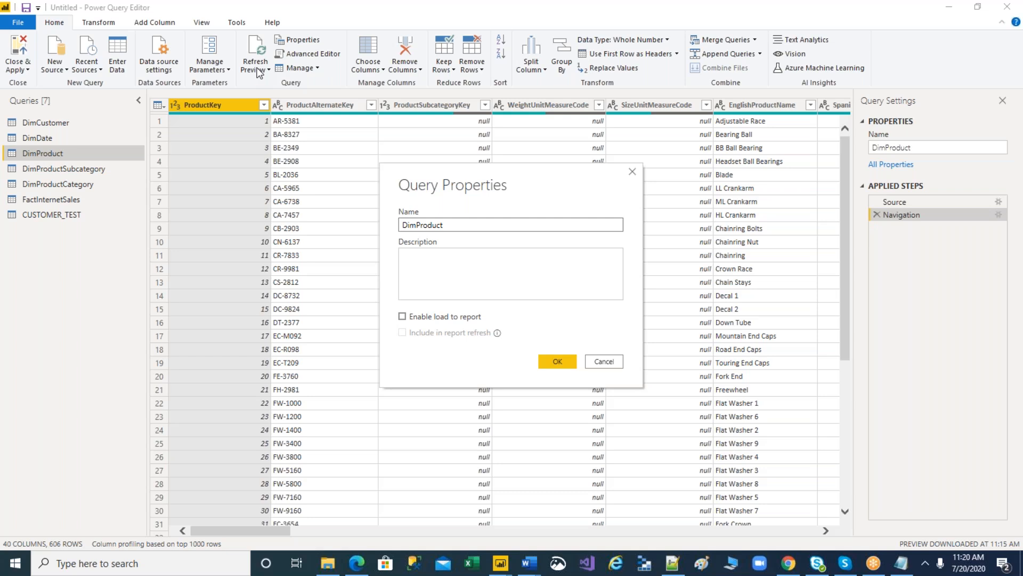
{"action": "left_click", "coordinate": [403, 318]}
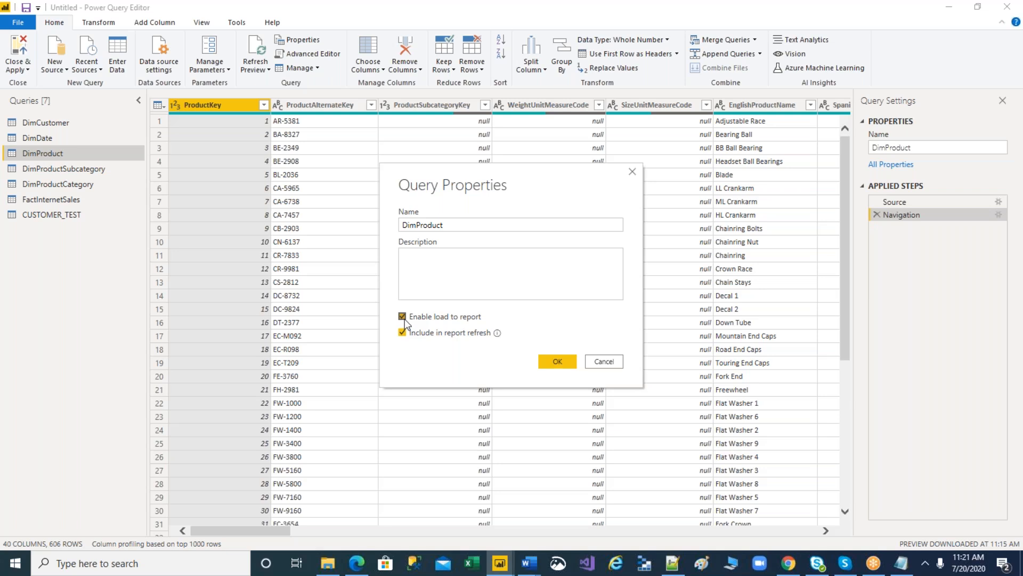
{"action": "left_click", "coordinate": [403, 317]}
{"action": "left_click", "coordinate": [402, 317]}
{"action": "left_click", "coordinate": [403, 317]}
{"action": "left_click", "coordinate": [401, 316]}
{"action": "left_click", "coordinate": [558, 362]}
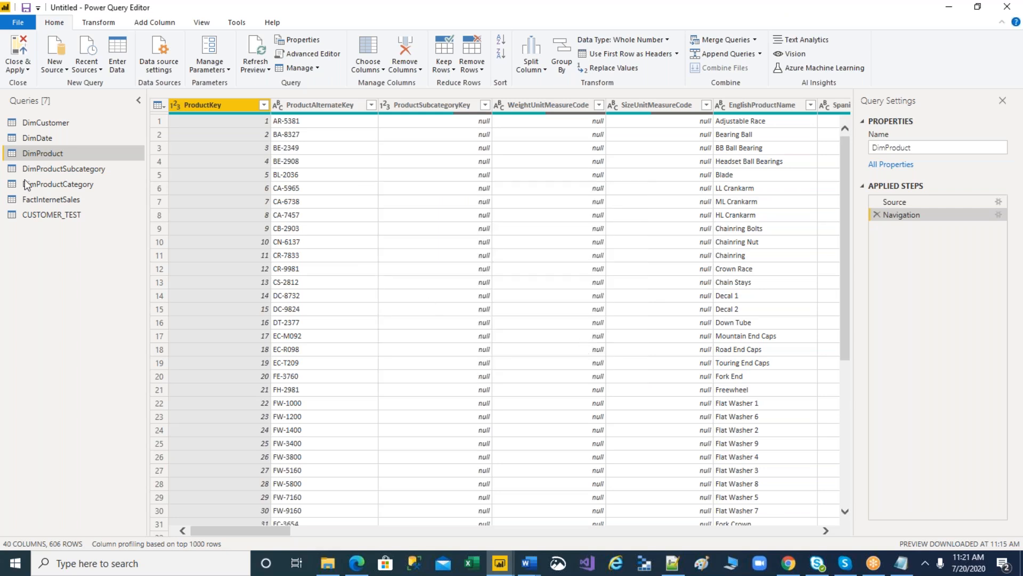
Review the load and refresh options in FactInternetSales' query properties and close them without changes.
{"action": "left_click", "coordinate": [42, 203]}
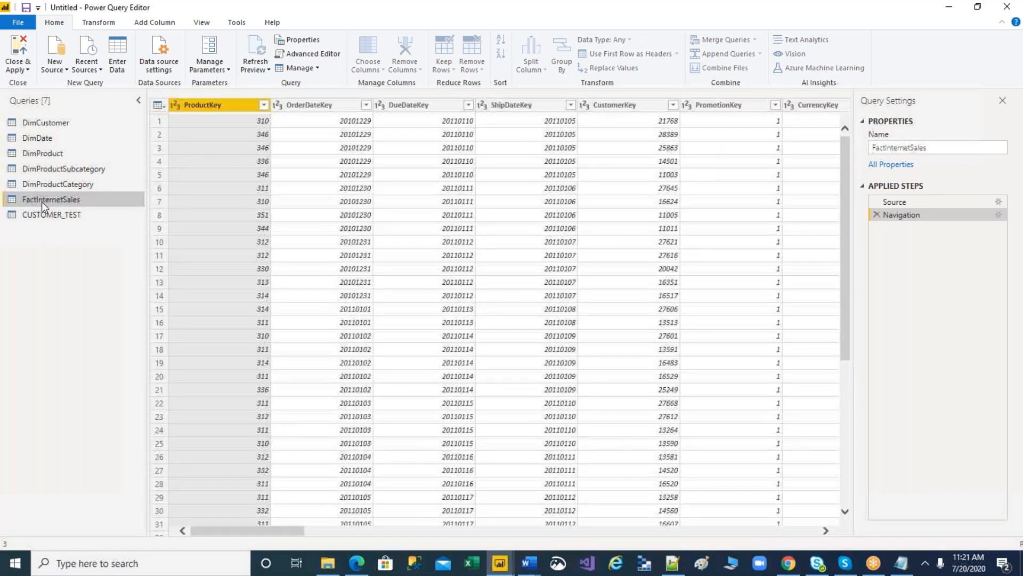
{"action": "right_click", "coordinate": [41, 201]}
{"action": "left_click", "coordinate": [80, 429]}
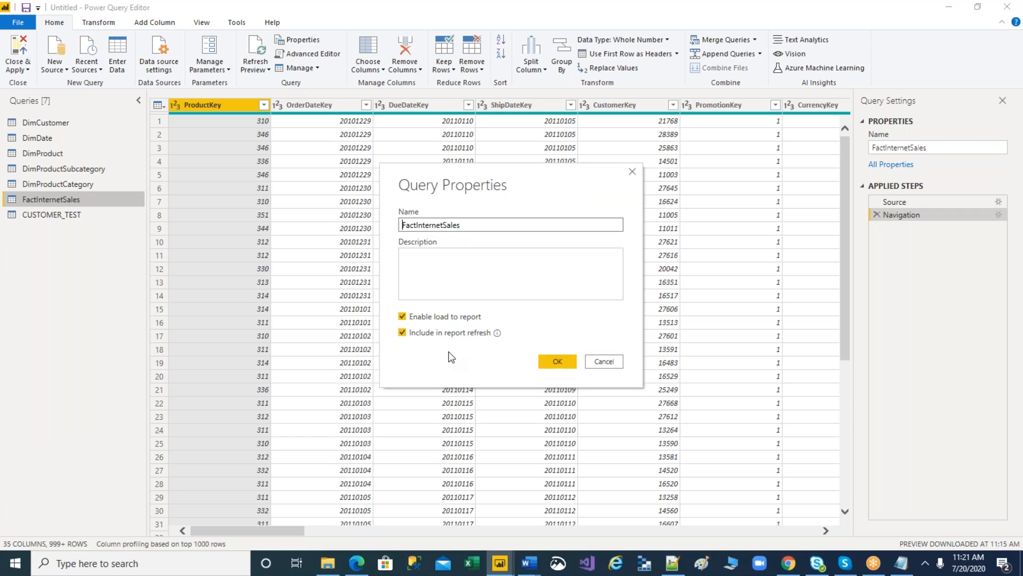
{"action": "left_click", "coordinate": [632, 173]}
Turn off Enable load to report in the CUSTOMER_TEST query's properties and accept the change.
{"action": "left_click", "coordinate": [71, 216]}
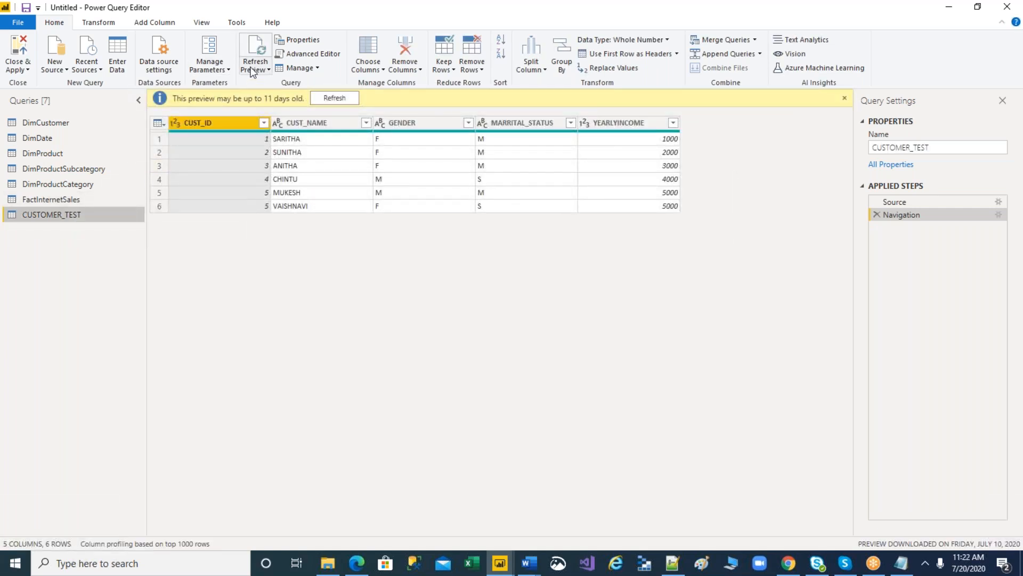
{"action": "right_click", "coordinate": [80, 217]}
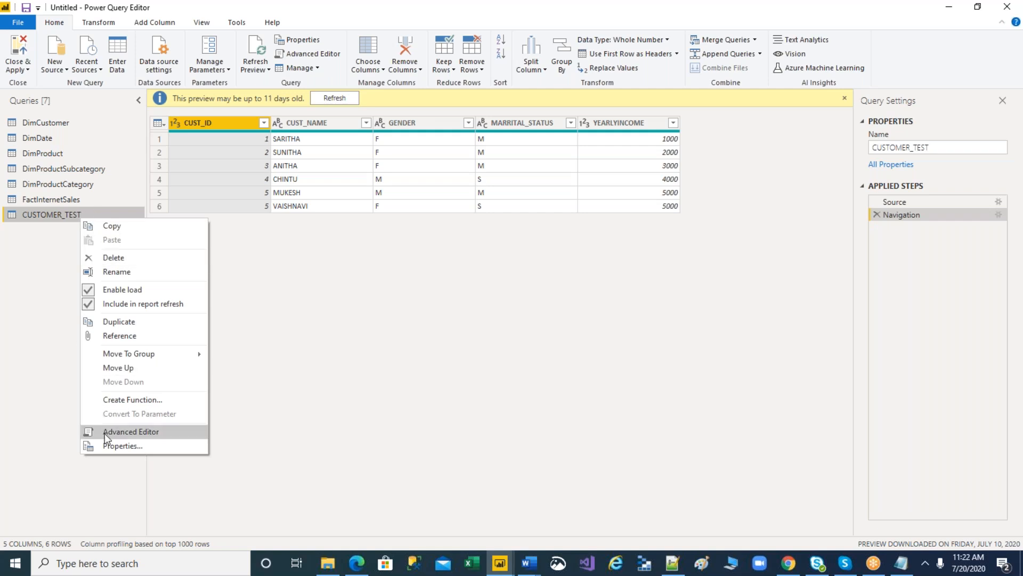
{"action": "left_click", "coordinate": [112, 445]}
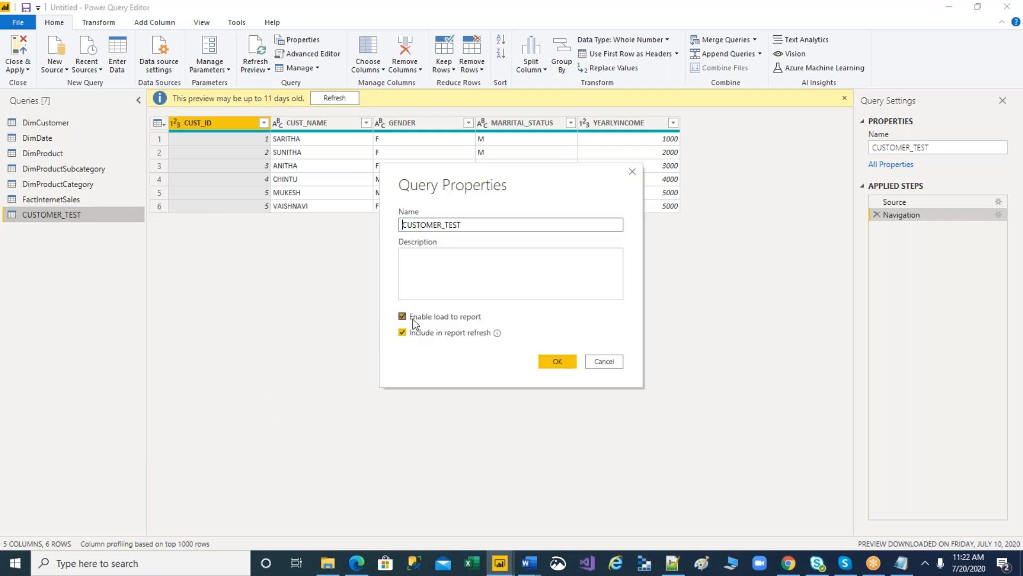
{"action": "left_click", "coordinate": [402, 316]}
{"action": "left_click", "coordinate": [558, 362]}
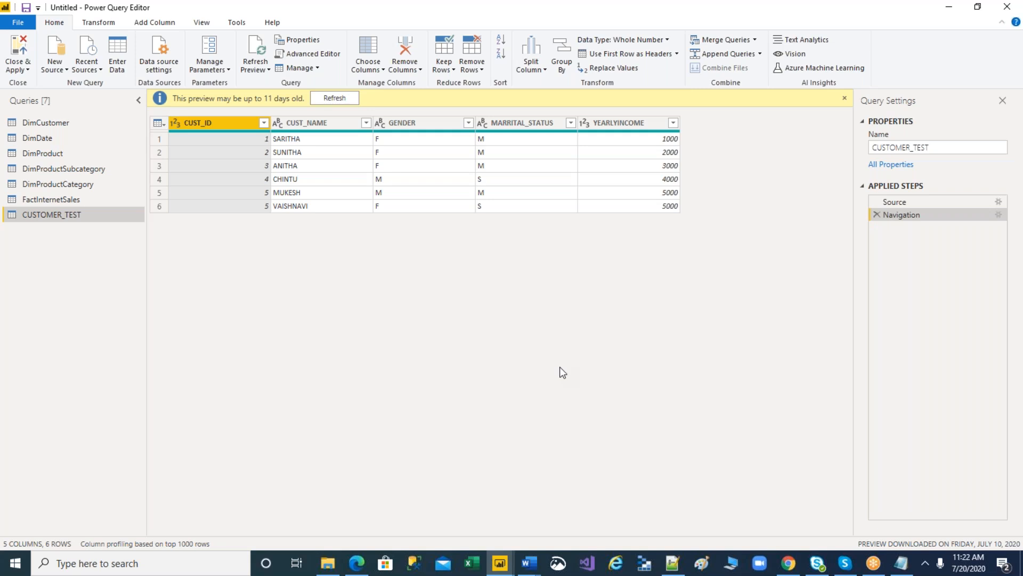
Refresh the data previews of all queries, including the outdated CUSTOMER_TEST preview.
{"action": "left_click", "coordinate": [760, 15]}
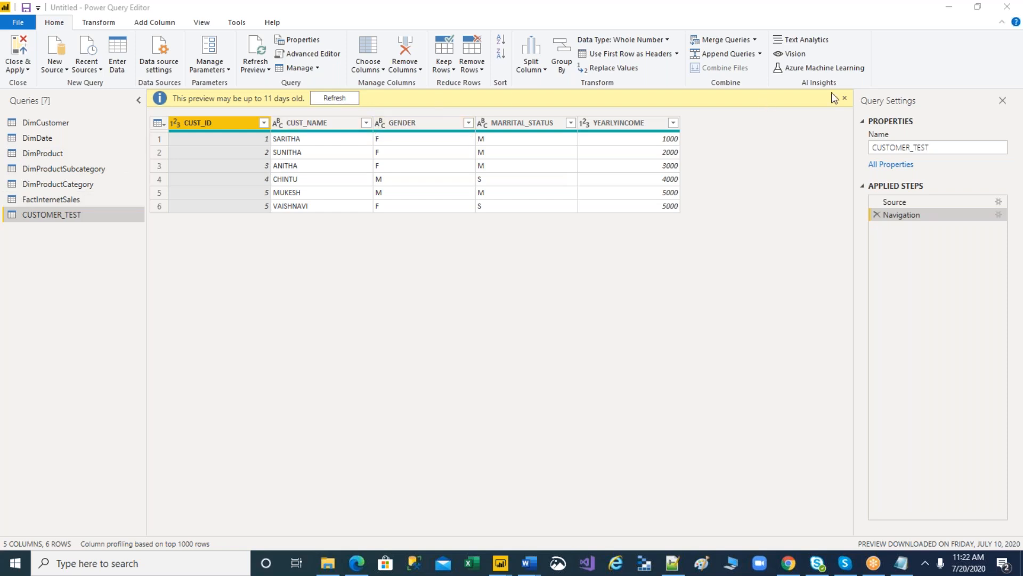
{"action": "left_click", "coordinate": [251, 62]}
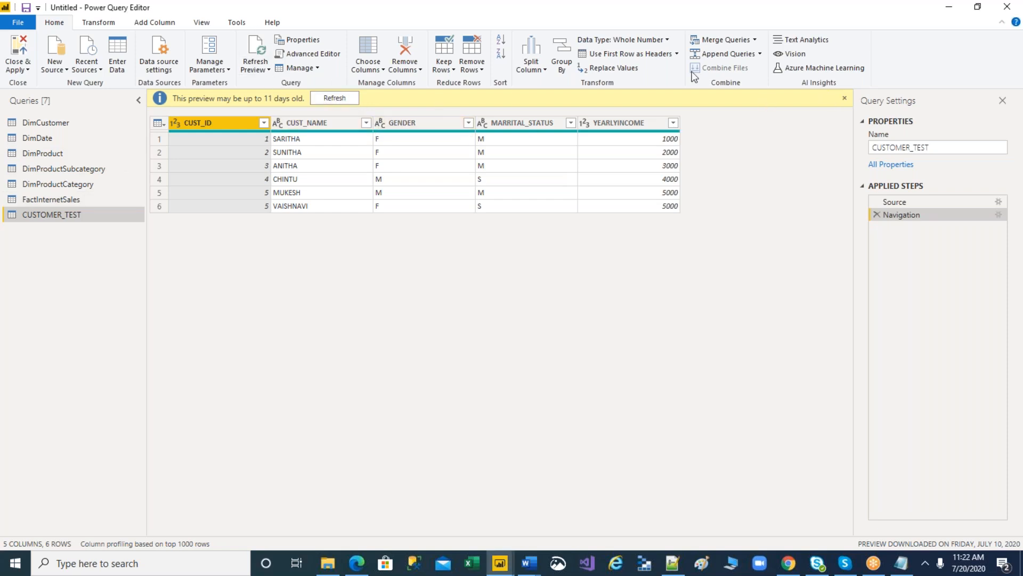
{"action": "left_click", "coordinate": [793, 39]}
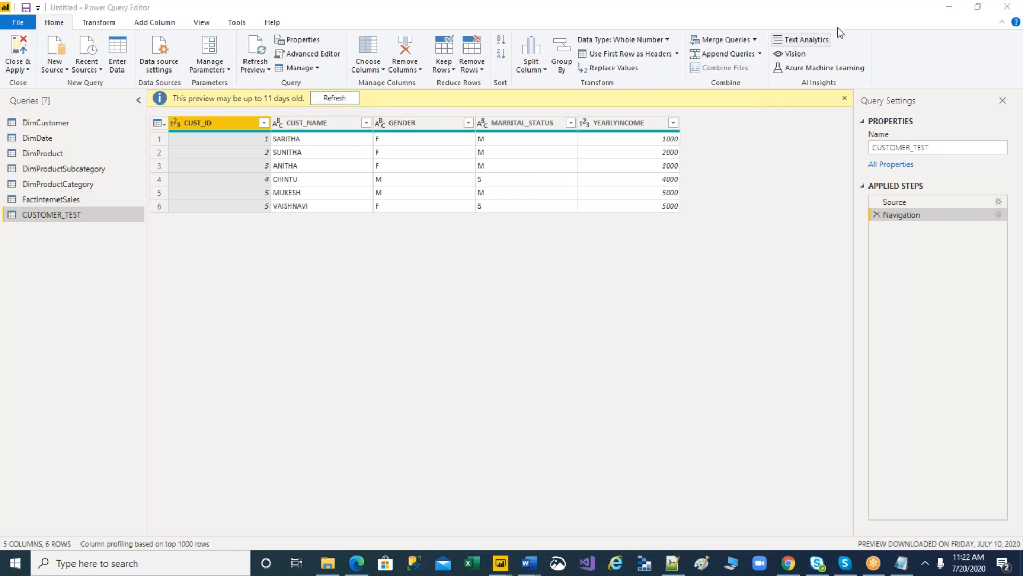
{"action": "left_click", "coordinate": [269, 75]}
{"action": "left_click", "coordinate": [276, 95]}
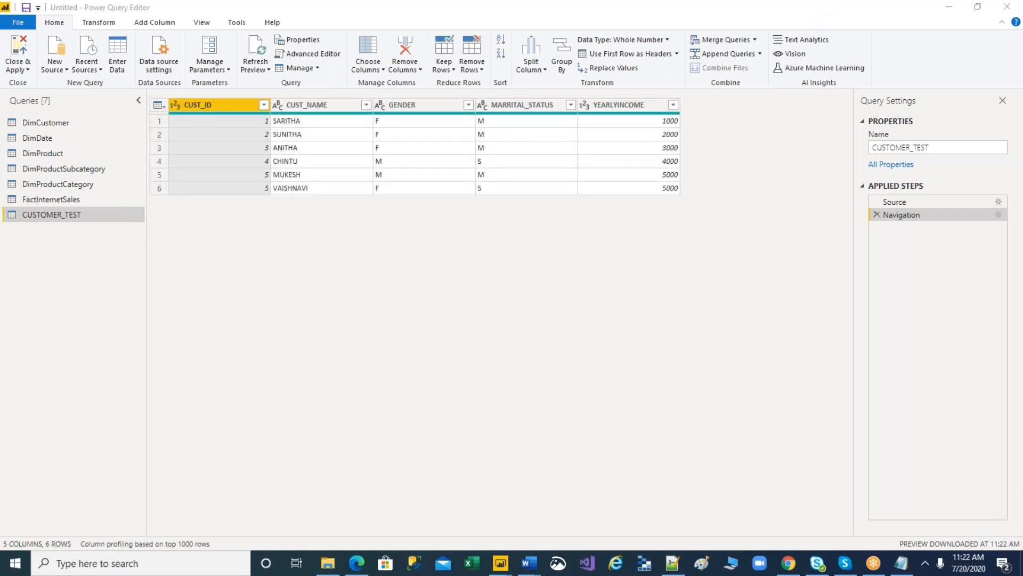
{"action": "left_click", "coordinate": [111, 24]}
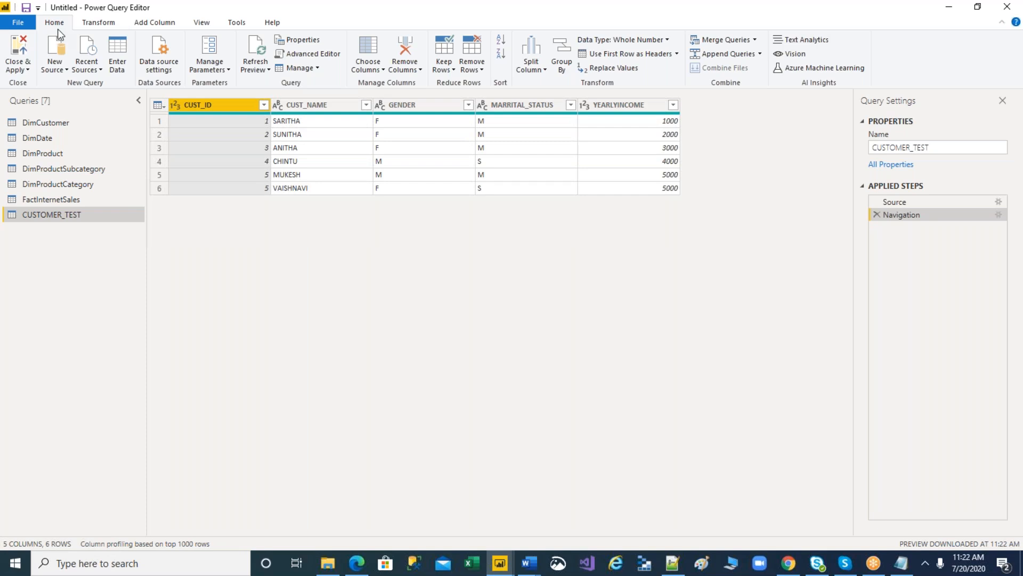
Switch to Notepad and review the topic list, highlighting PROPERTIES OF OBJECT, DATA SOURCE SETTINGS and SPLIT FUNCTIONS.
{"action": "left_click", "coordinate": [901, 561]}
{"action": "scroll", "coordinate": [340, 281], "scroll_direction": "up", "scroll_amount": 1}
{"action": "scroll", "coordinate": [340, 281], "scroll_direction": "down", "scroll_amount": 5}
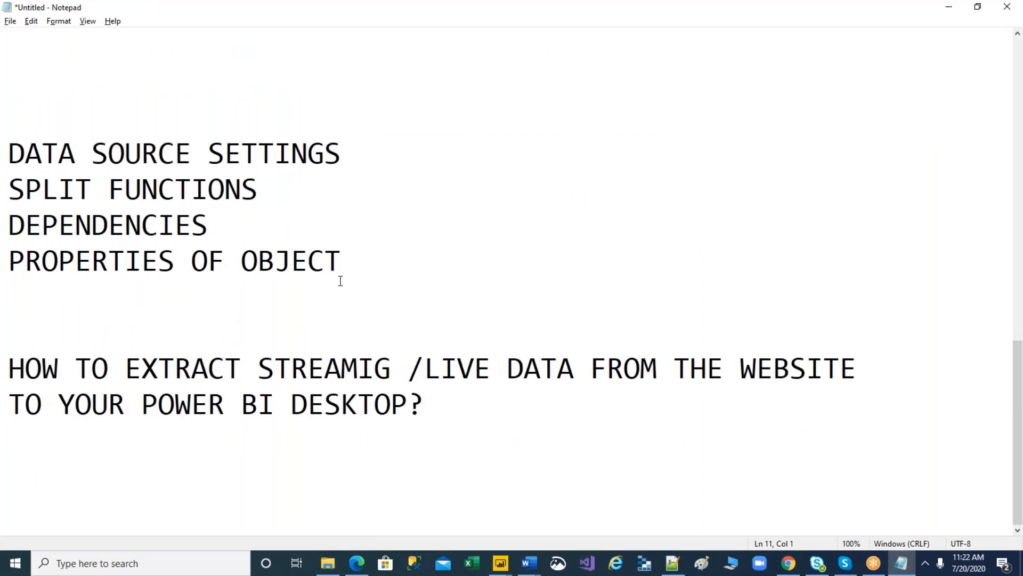
{"action": "left_click_drag", "start_coordinate": [356, 262], "coordinate": [9, 261]}
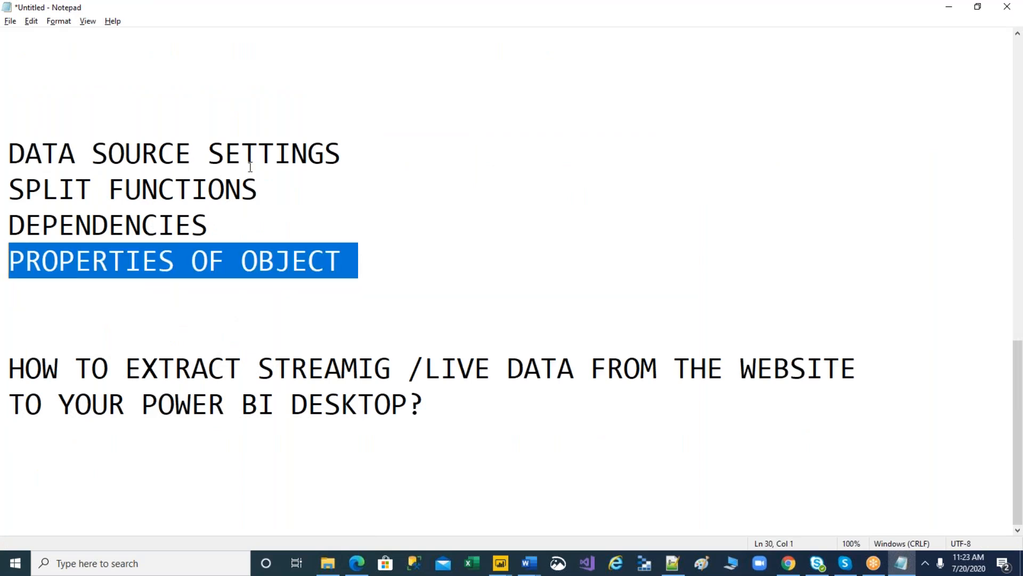
{"action": "left_click_drag", "start_coordinate": [341, 155], "coordinate": [8, 155]}
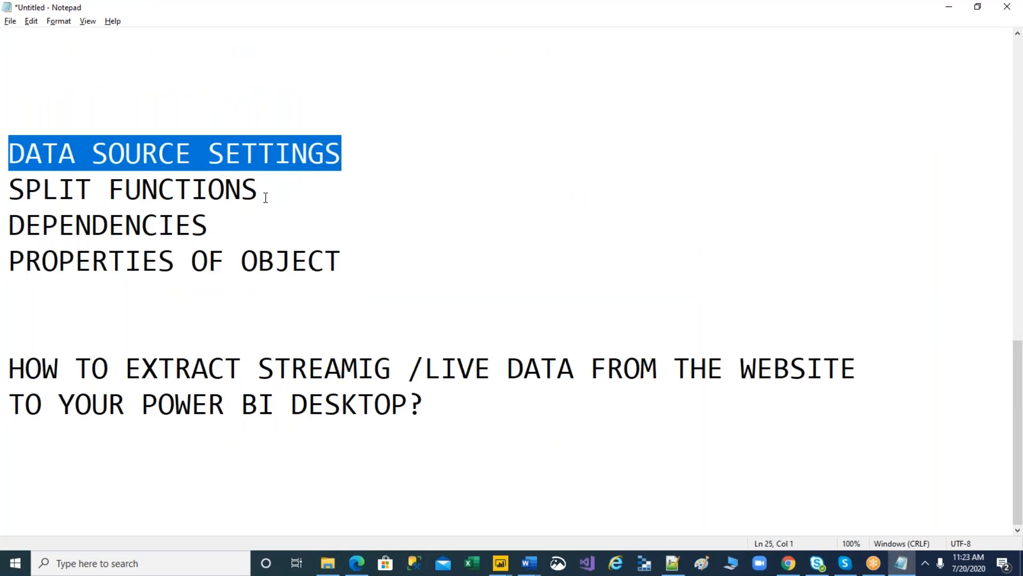
{"action": "left_click_drag", "start_coordinate": [265, 197], "coordinate": [8, 155]}
Return to the Power Query Editor and sort DimCustomer by CustomerKey, first in descending and finally in ascending order.
{"action": "key", "text": "alt+Tab"}
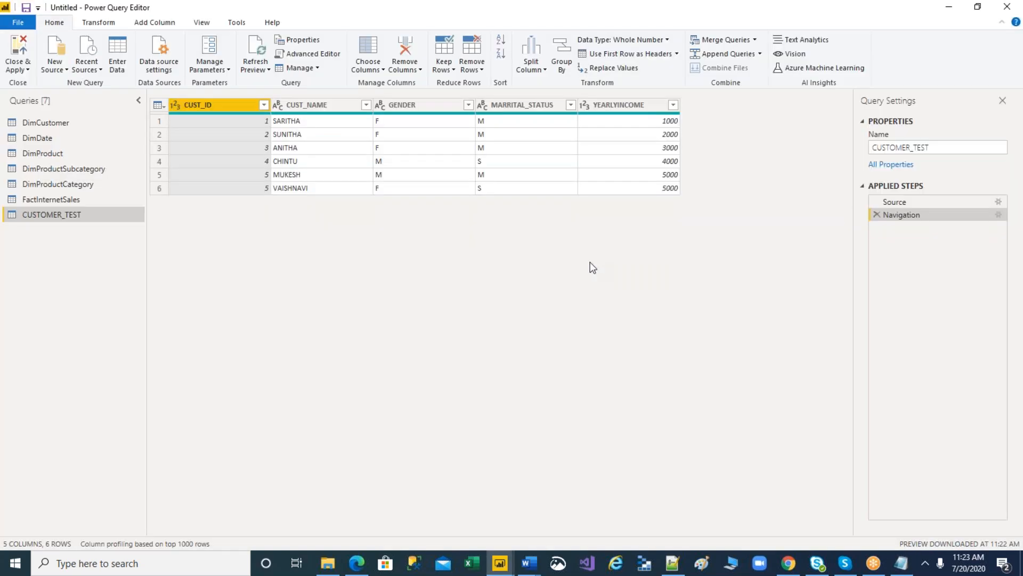
{"action": "left_click", "coordinate": [41, 121]}
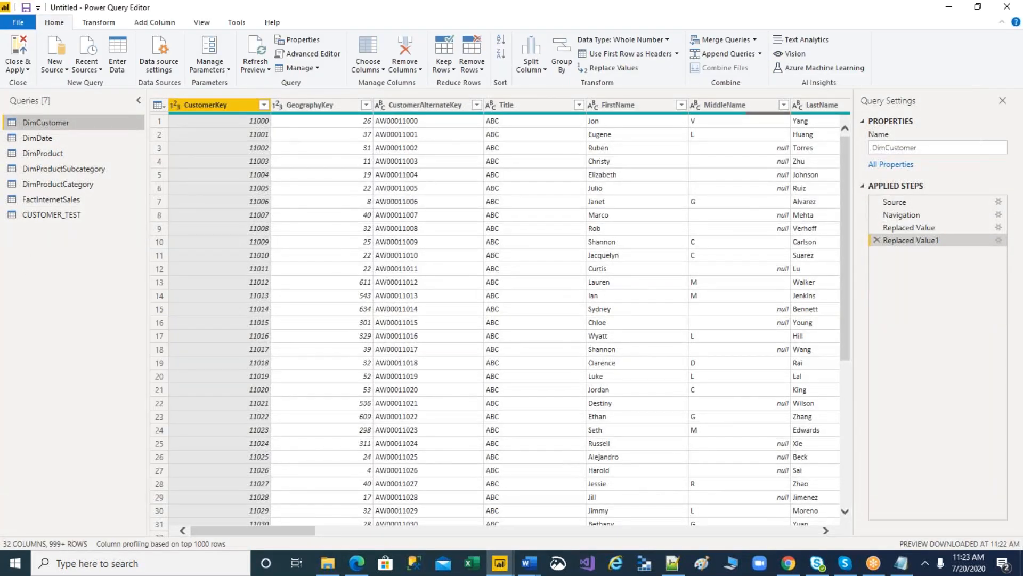
{"action": "left_click", "coordinate": [742, 1]}
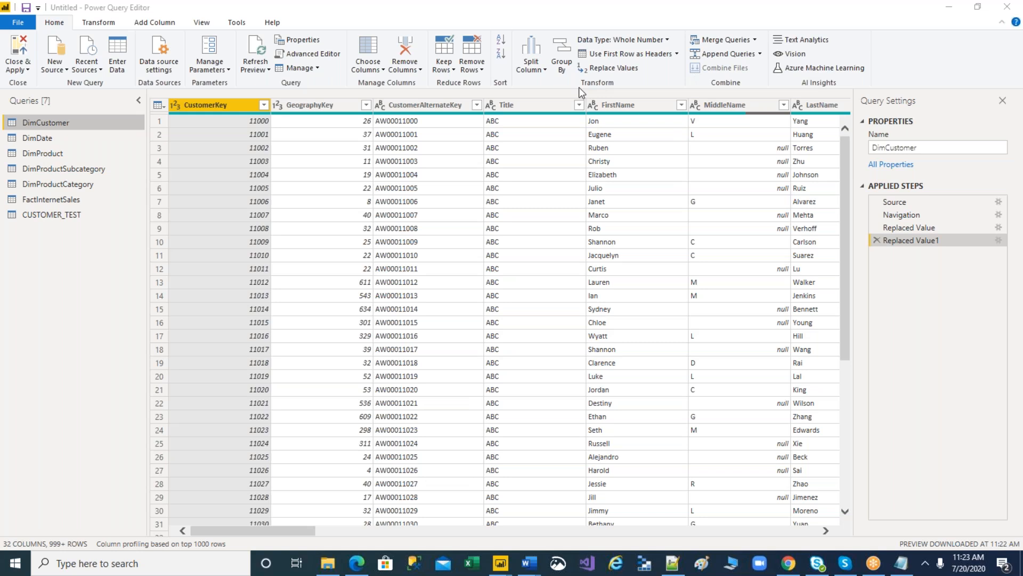
{"action": "left_click", "coordinate": [540, 70]}
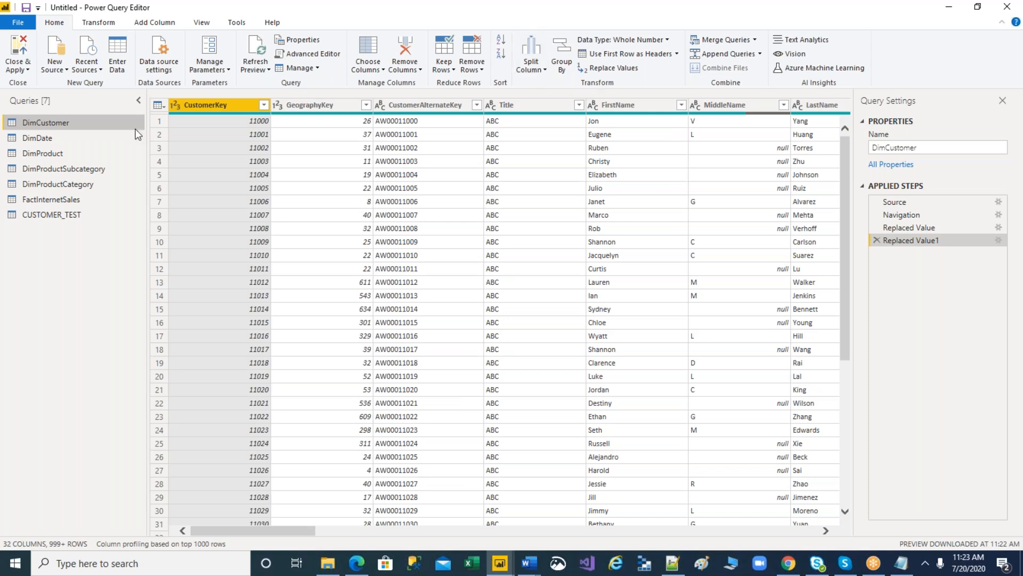
{"action": "left_click", "coordinate": [502, 55]}
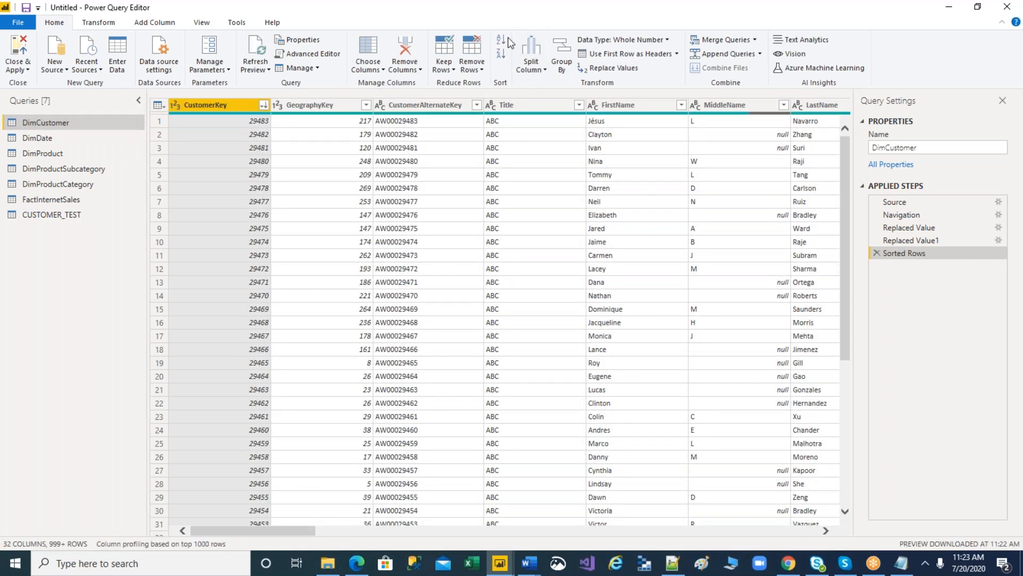
{"action": "left_click", "coordinate": [502, 41]}
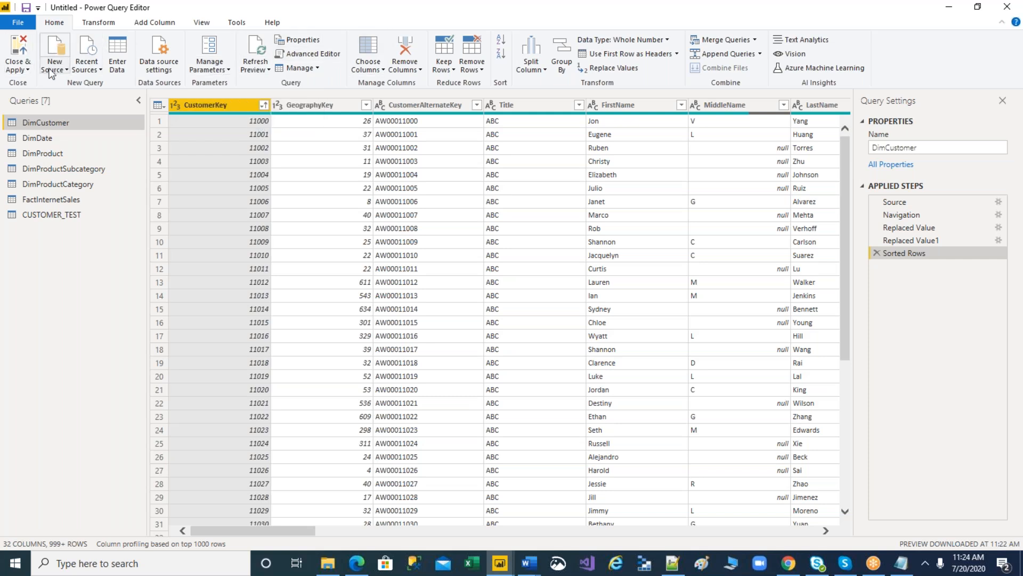
Go to the Power BI Desktop report window and apply the pending query changes.
{"action": "left_click", "coordinate": [29, 70]}
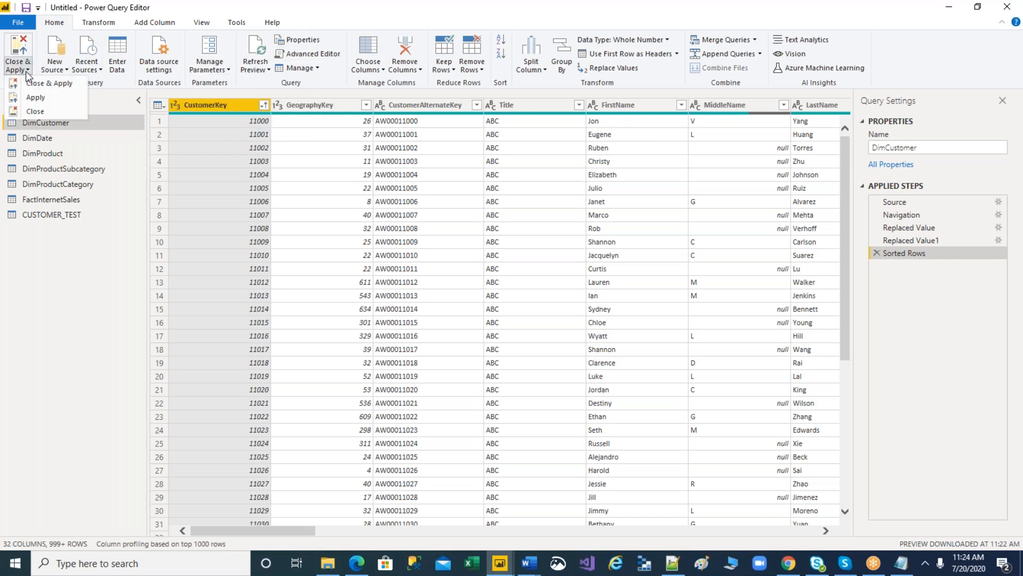
{"action": "left_click", "coordinate": [54, 86]}
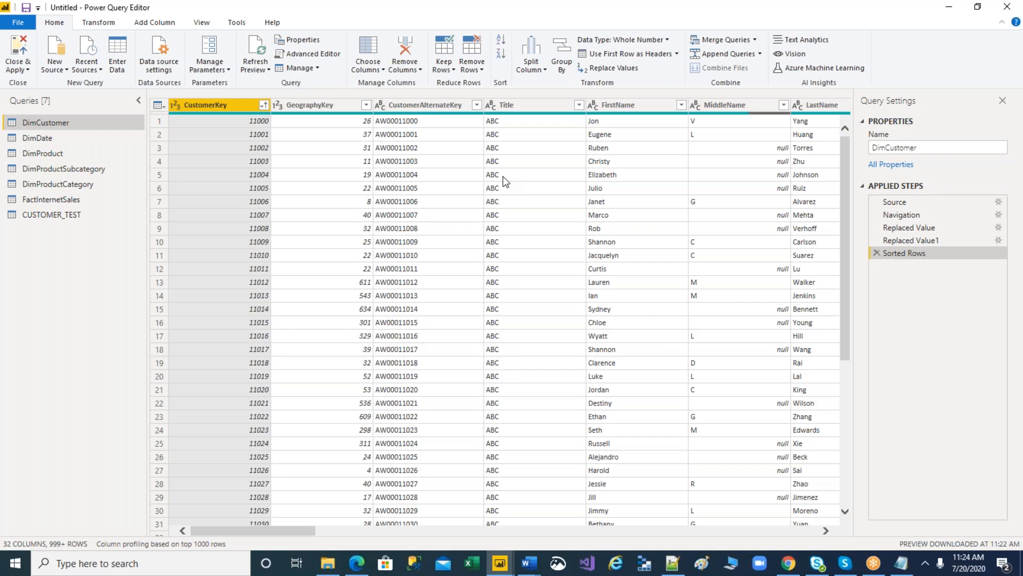
{"action": "key", "text": "alt+Tab"}
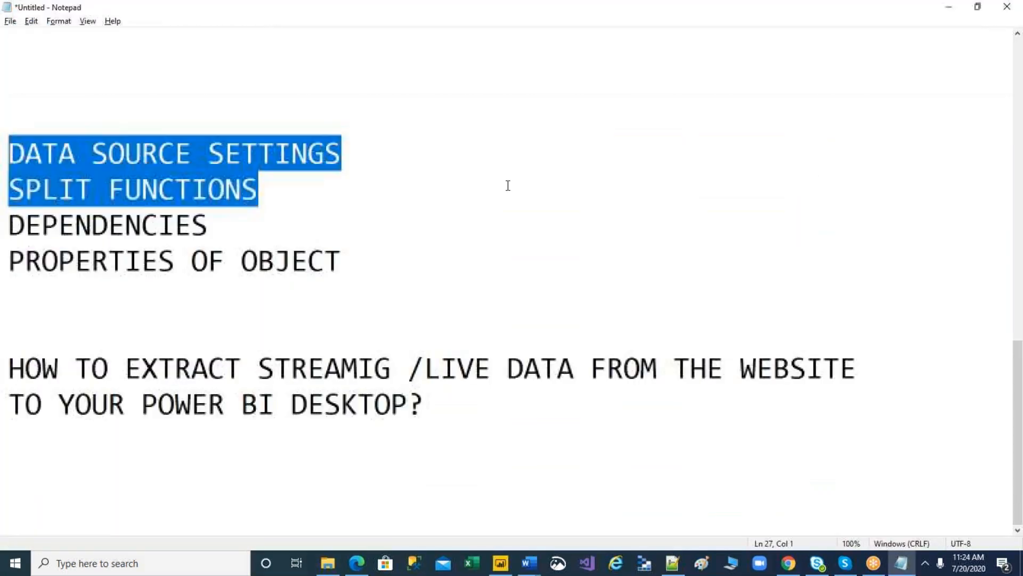
{"action": "left_click", "coordinate": [500, 566]}
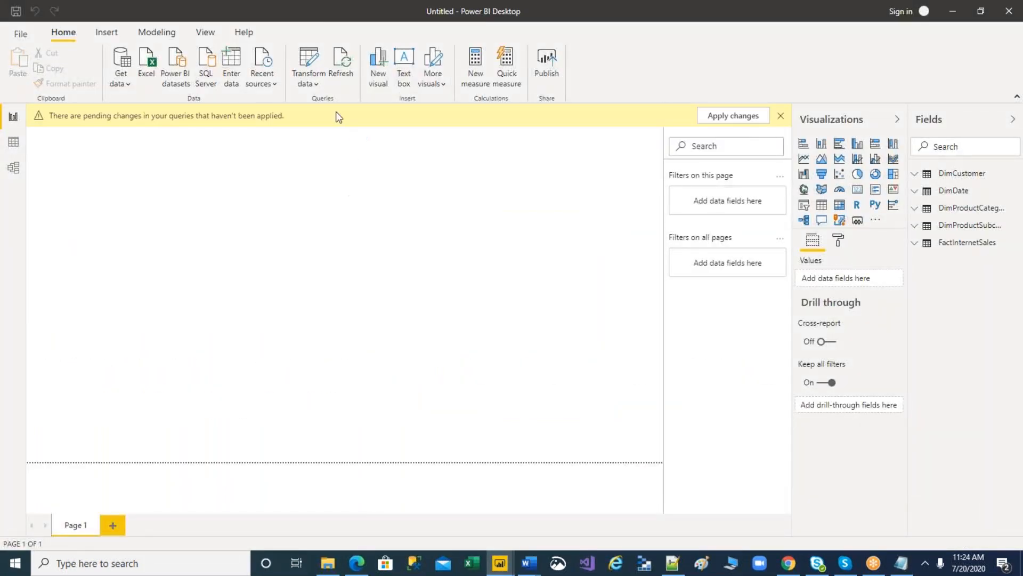
{"action": "left_click", "coordinate": [733, 116]}
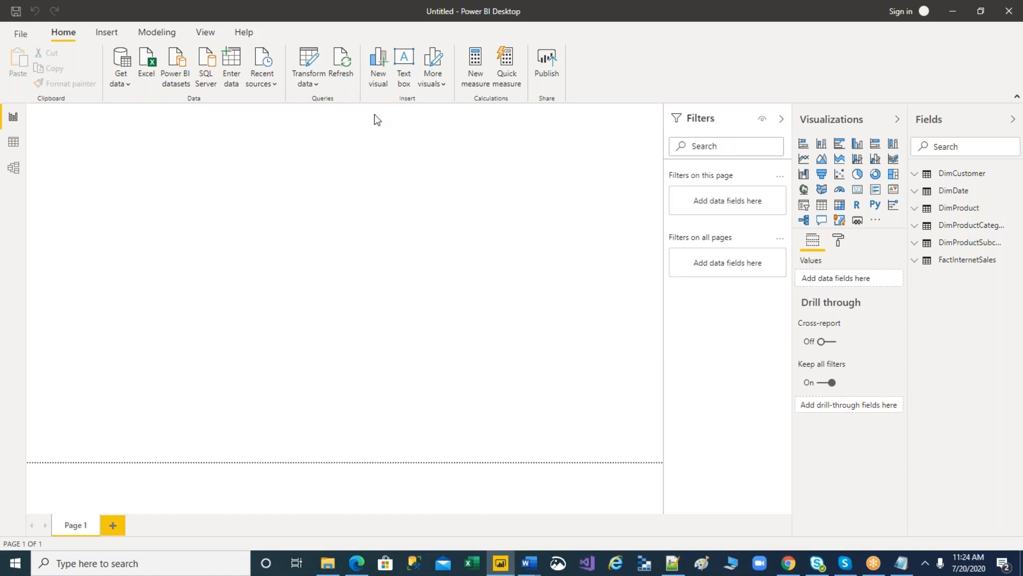
Reopen the Power Query Editor from the report to check the query list, and return to the Power BI Desktop report window.
{"action": "left_click", "coordinate": [309, 84]}
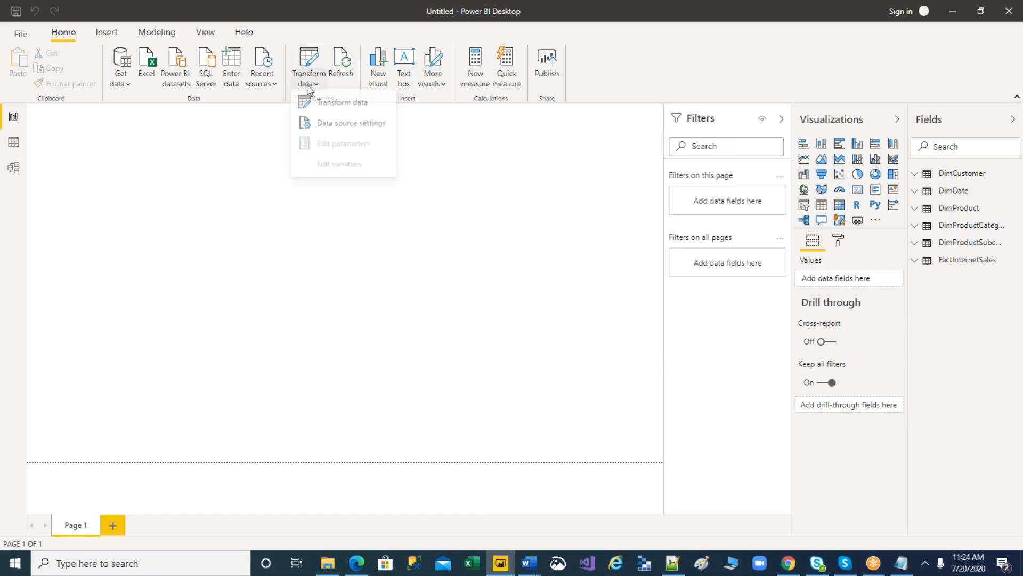
{"action": "left_click", "coordinate": [324, 110]}
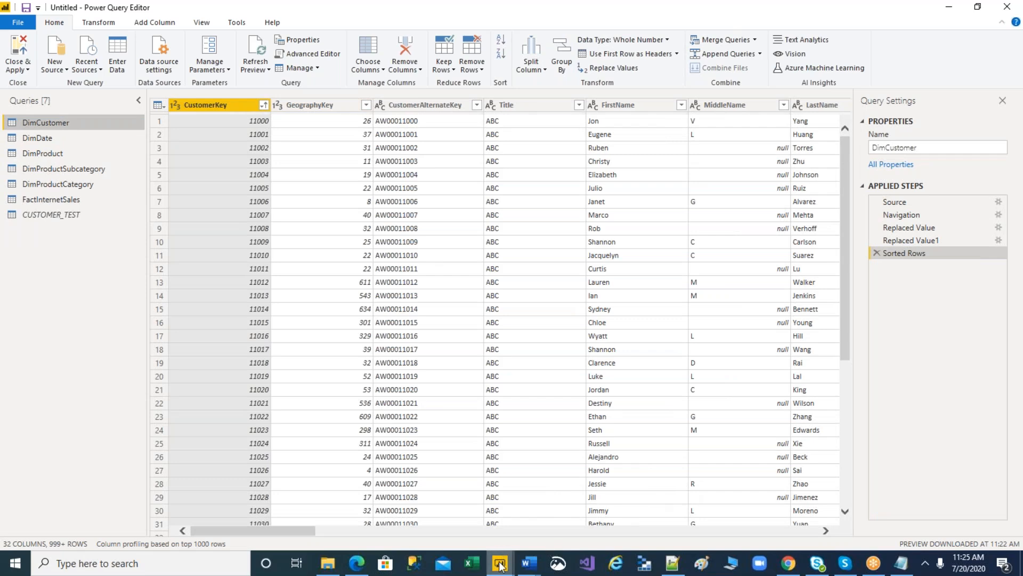
{"action": "mouse_move", "coordinate": [500, 564]}
{"action": "left_click", "coordinate": [431, 507]}
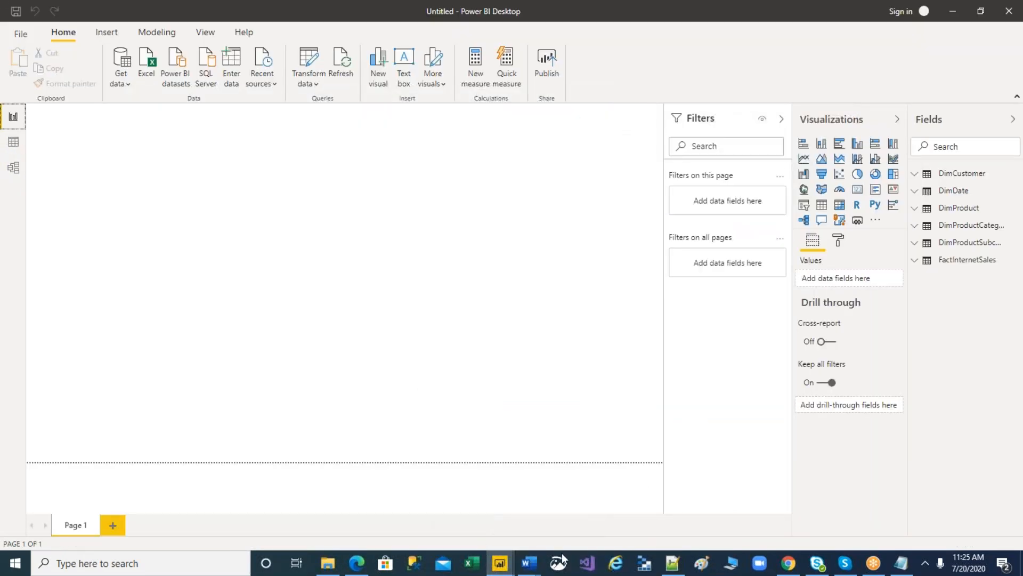
Switch to the Power Query Editor and review the available Split Column methods for the DimCustomer query.
{"action": "mouse_move", "coordinate": [500, 564]}
{"action": "left_click", "coordinate": [555, 519]}
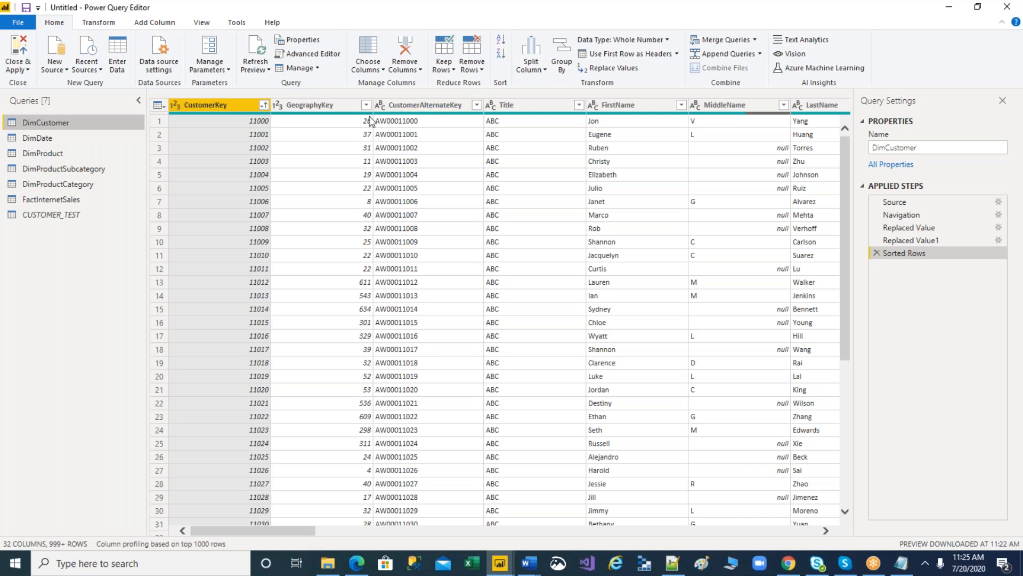
{"action": "left_click", "coordinate": [546, 72]}
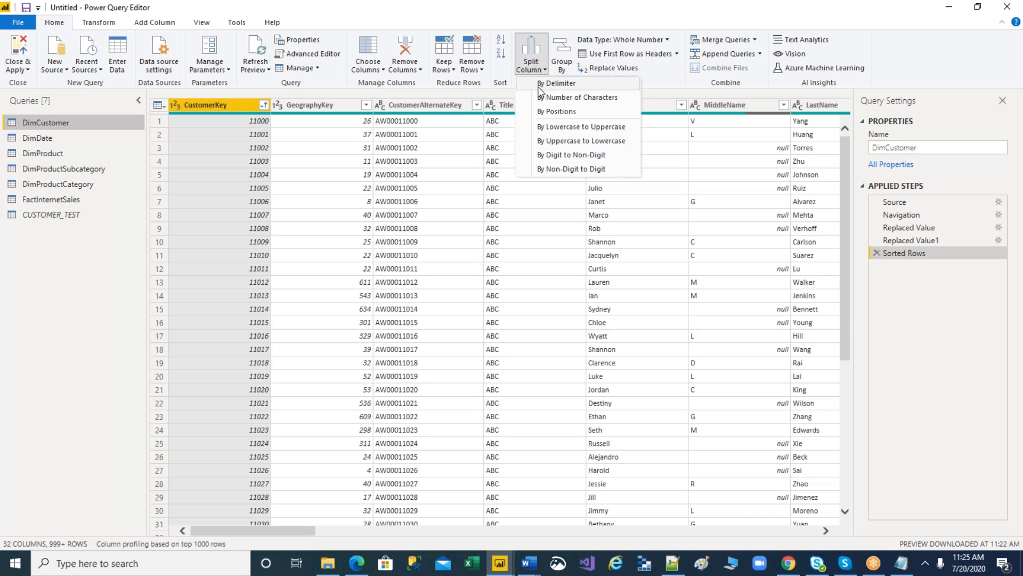
{"action": "left_click", "coordinate": [559, 99]}
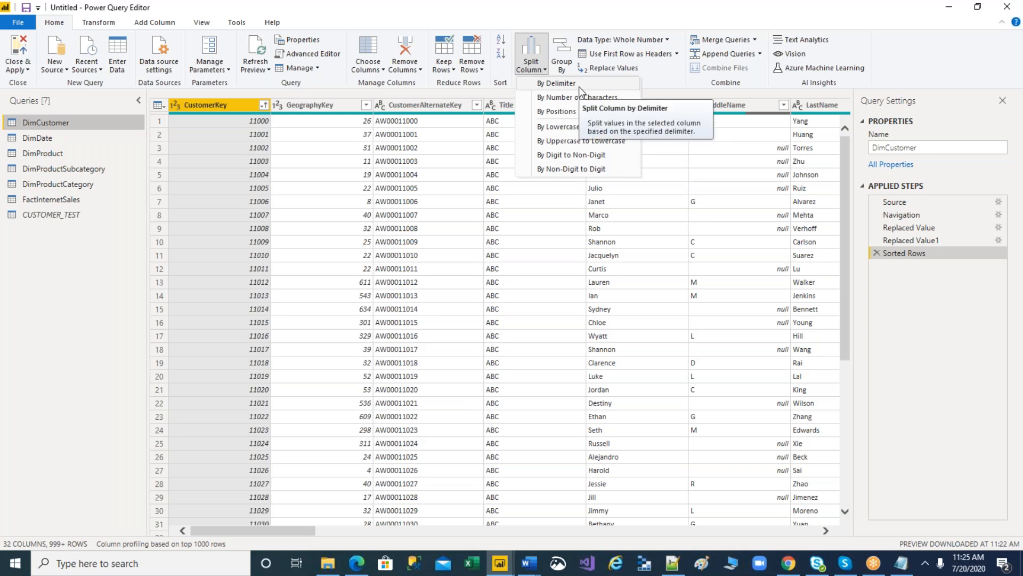
{"action": "left_click", "coordinate": [63, 127]}
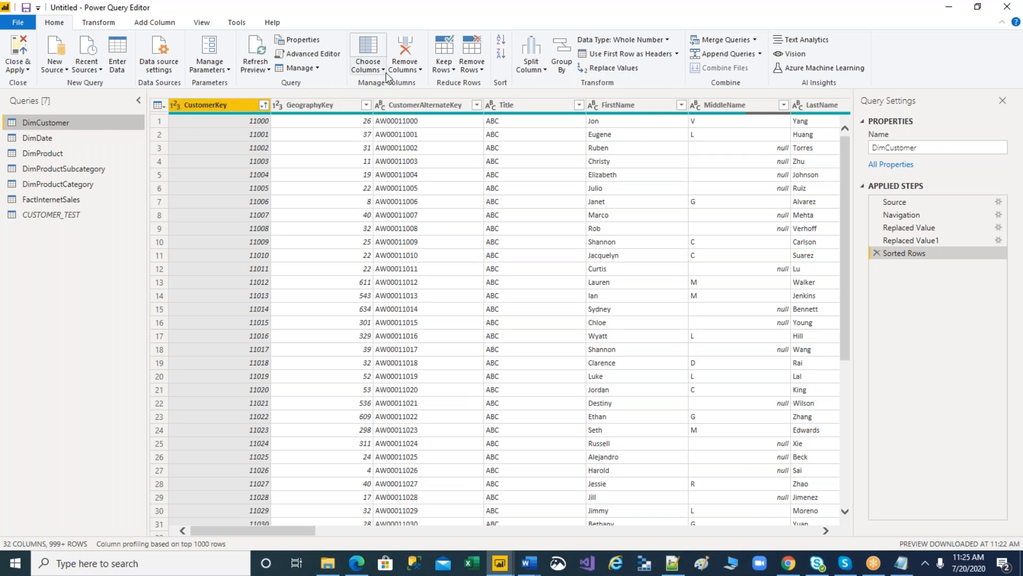
{"action": "left_click", "coordinate": [499, 566]}
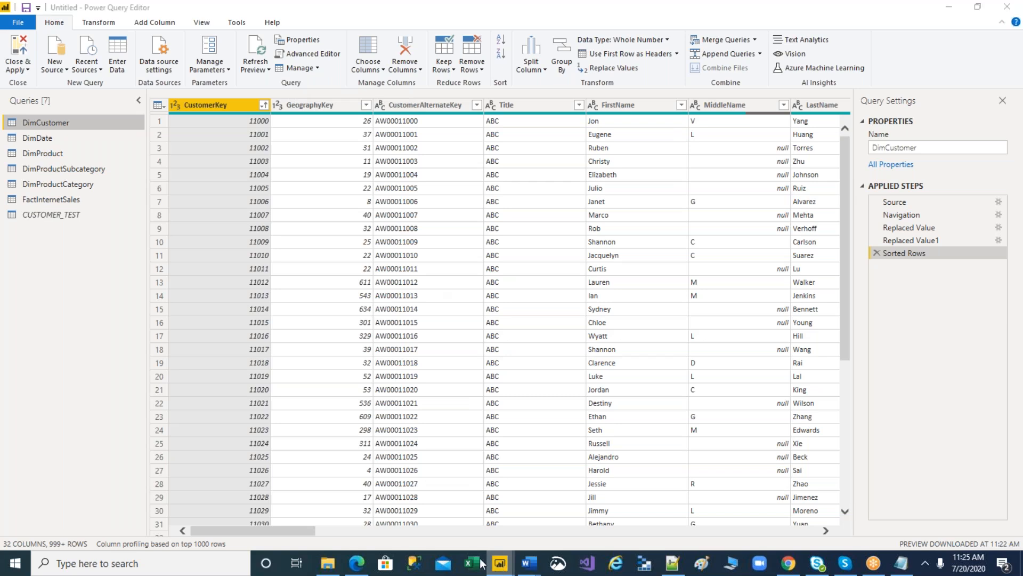
Find and go to the EmailAddress column of DimCustomer, and dismiss the Group By dialog without grouping.
{"action": "left_click", "coordinate": [382, 70]}
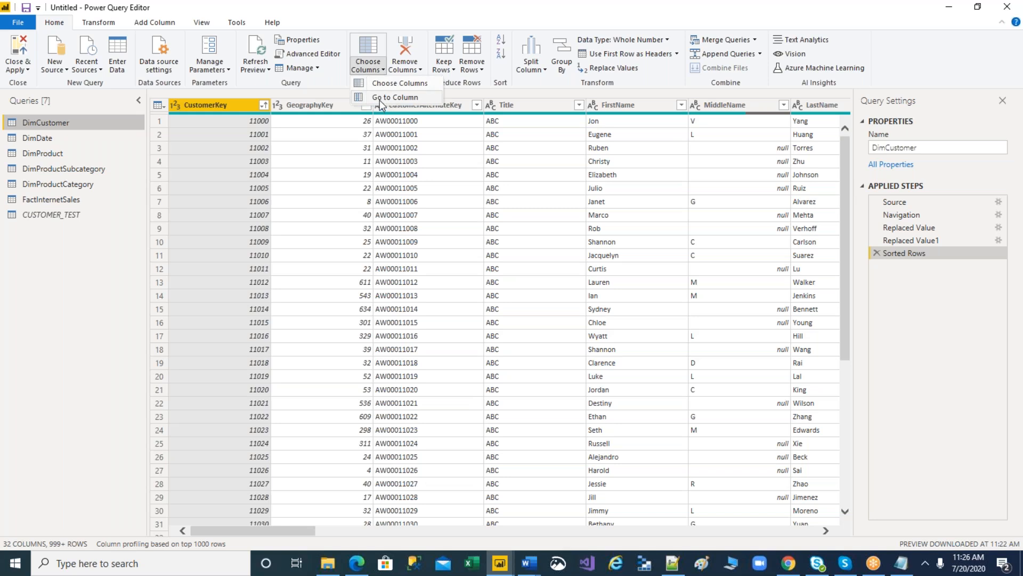
{"action": "left_click", "coordinate": [395, 97]}
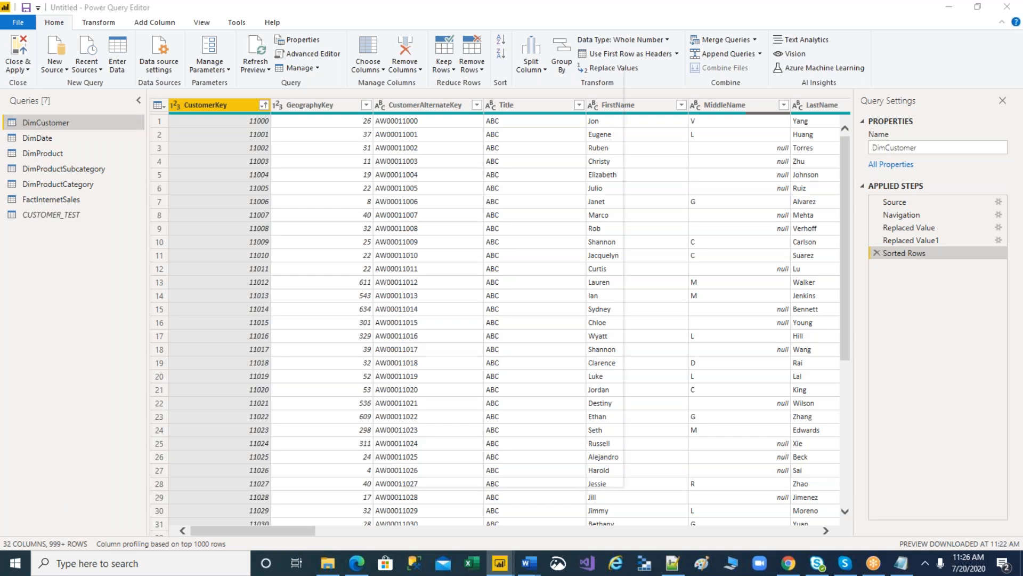
{"action": "type", "text": "EMAI"}
{"action": "left_click", "coordinate": [537, 462]}
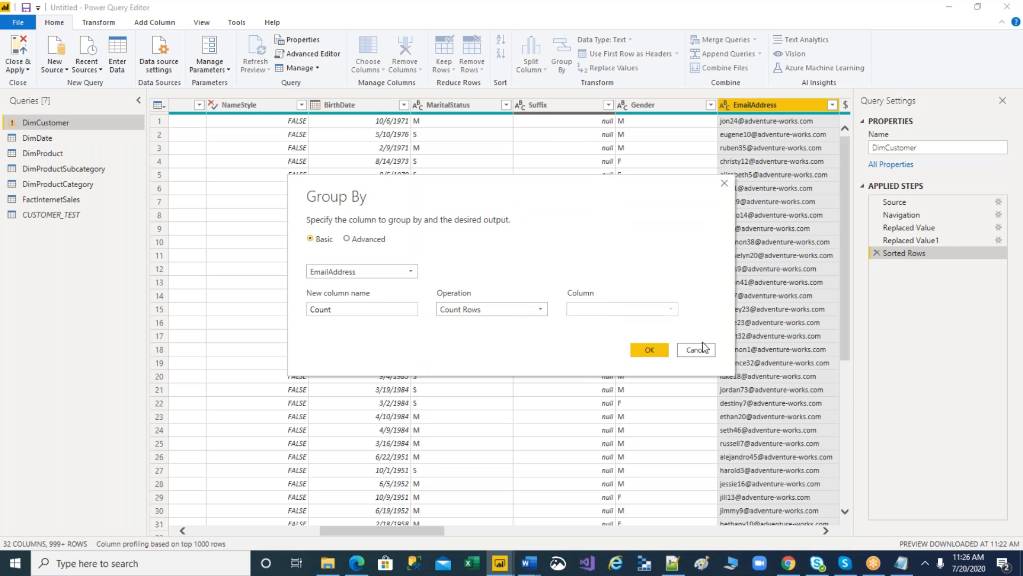
{"action": "left_click", "coordinate": [698, 349]}
Split DimCustomer's EmailAddress column at each occurrence of the custom delimiter @, and remove the resulting Changed Type and Split Column by Delimiter steps.
{"action": "left_click", "coordinate": [531, 56]}
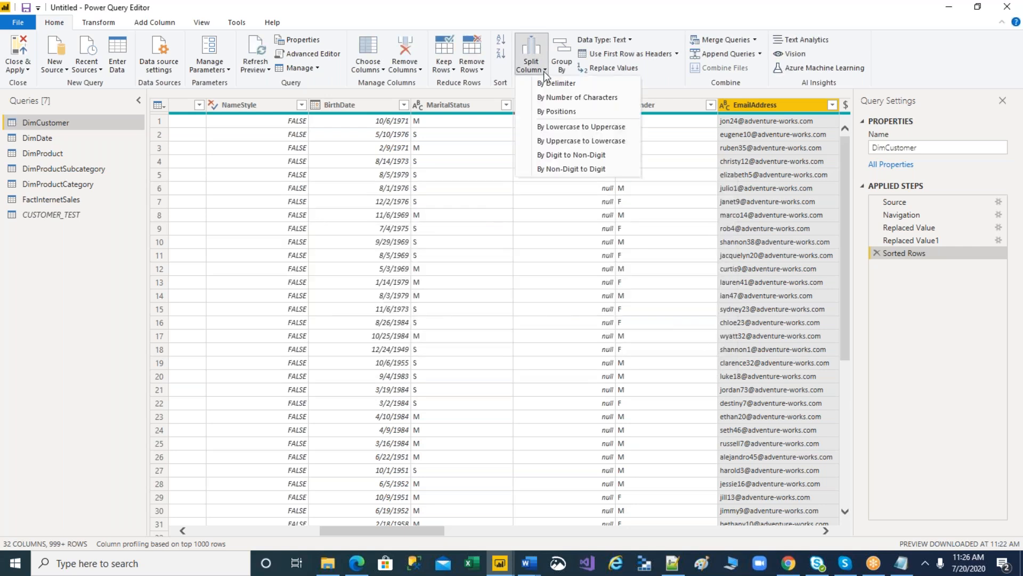
{"action": "left_click", "coordinate": [555, 88]}
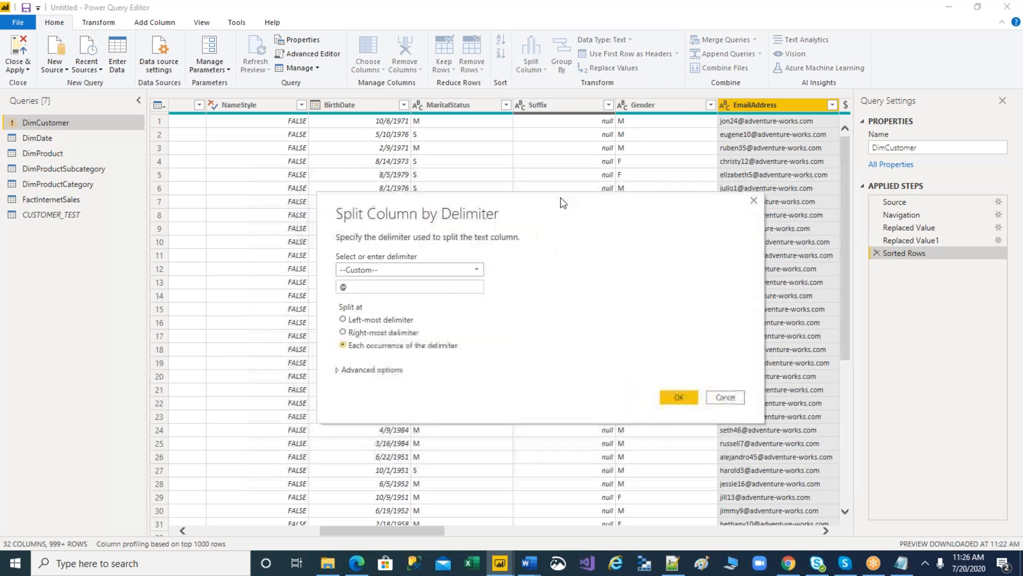
{"action": "left_click", "coordinate": [473, 270]}
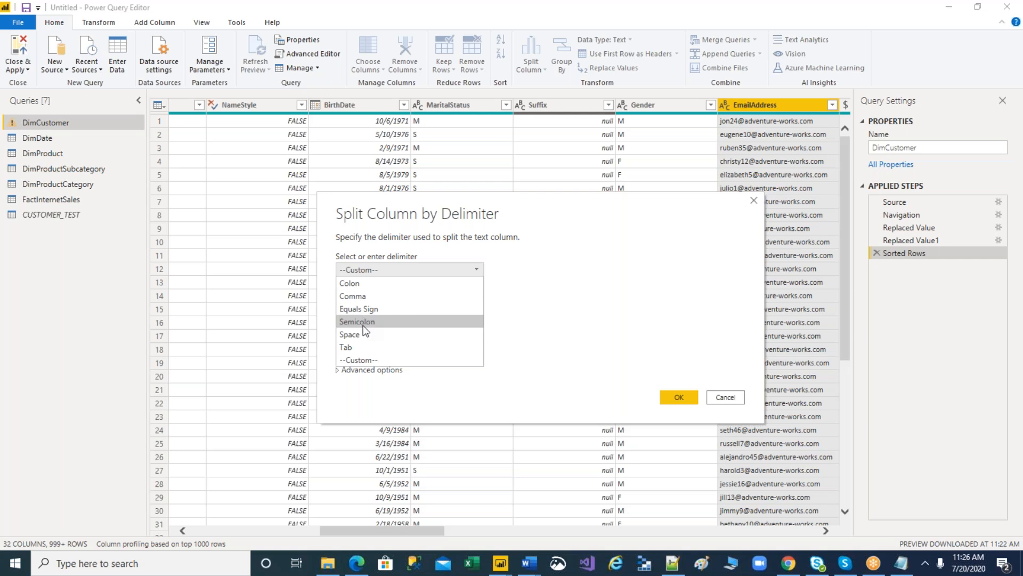
{"action": "left_click", "coordinate": [351, 361]}
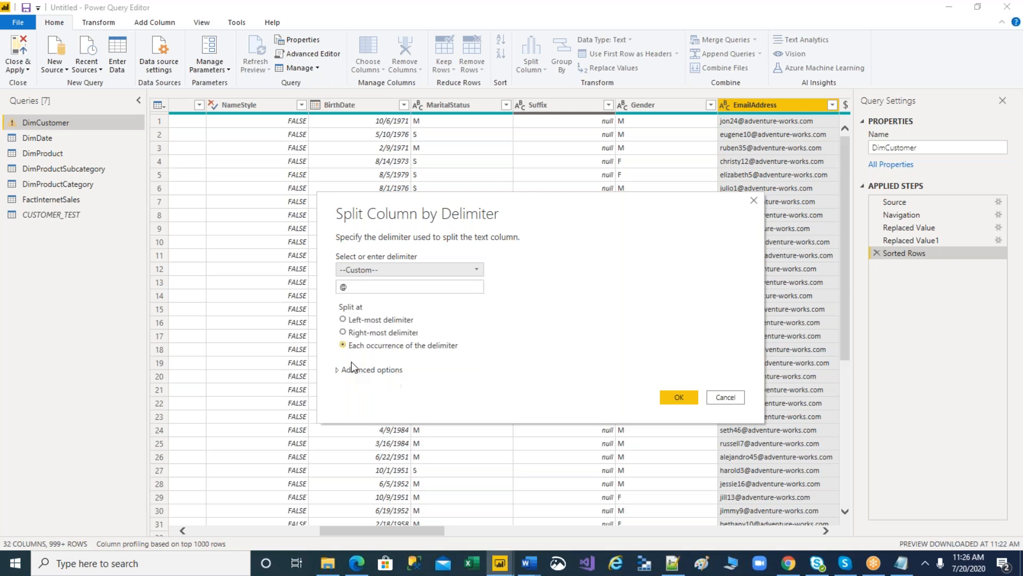
{"action": "left_click_drag", "start_coordinate": [358, 288], "coordinate": [340, 287]}
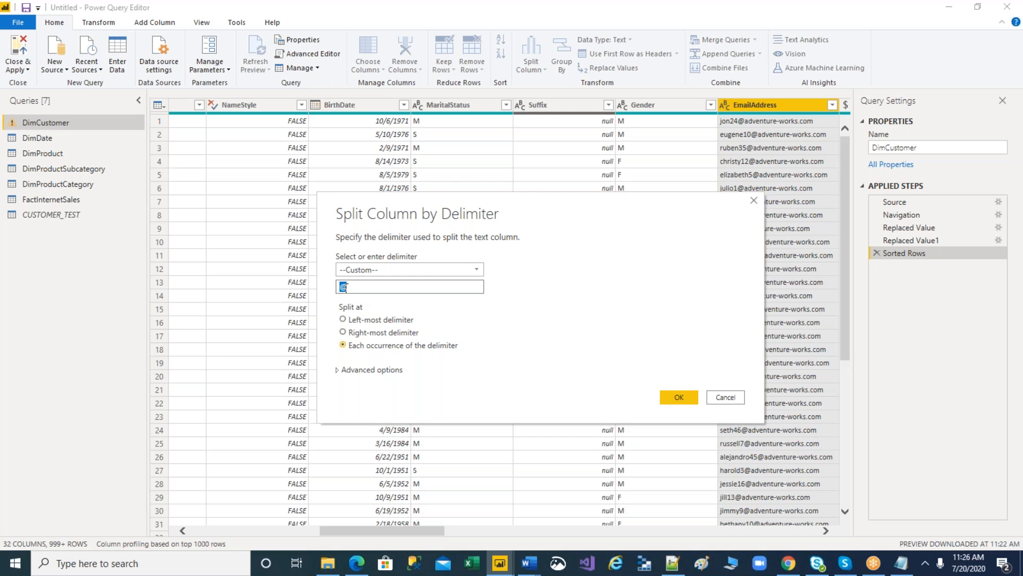
{"action": "left_click", "coordinate": [687, 396]}
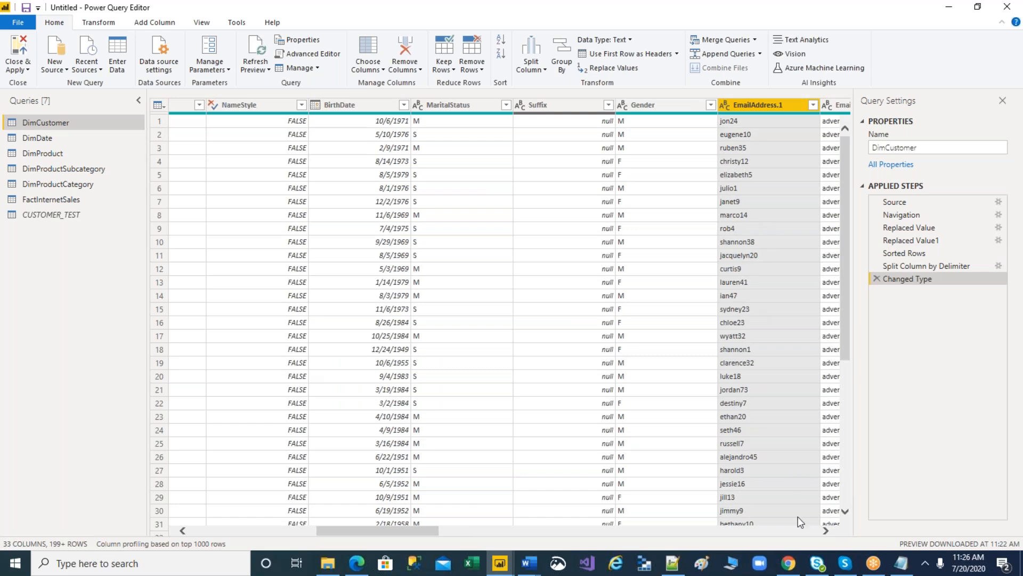
{"action": "left_click", "coordinate": [825, 530]}
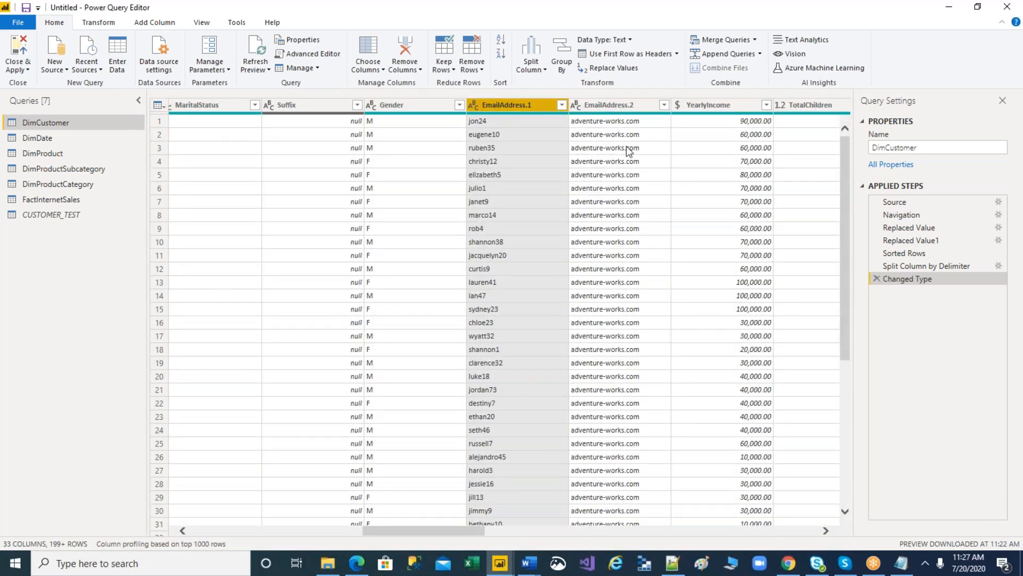
{"action": "left_click", "coordinate": [876, 279]}
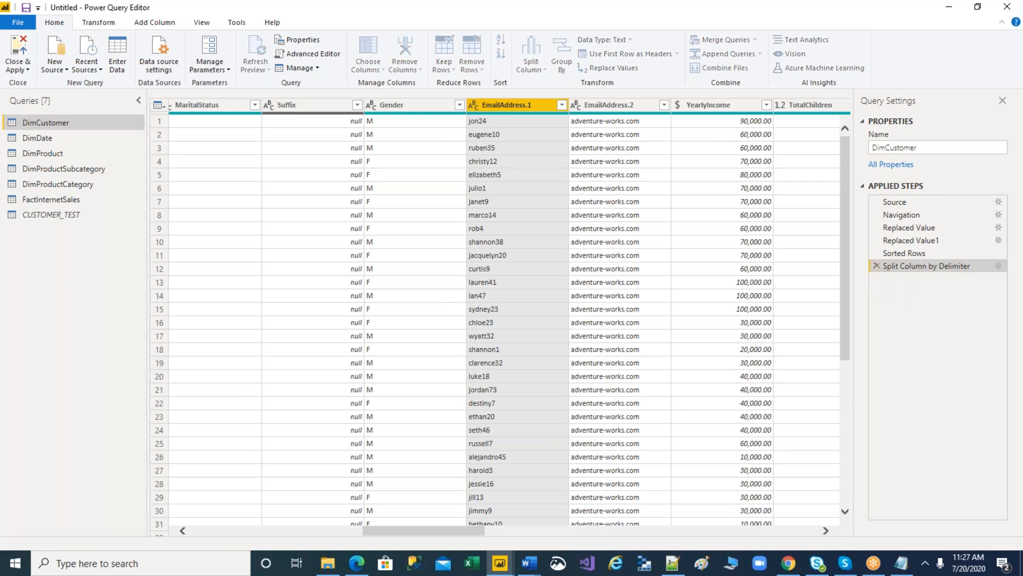
{"action": "left_click", "coordinate": [876, 267]}
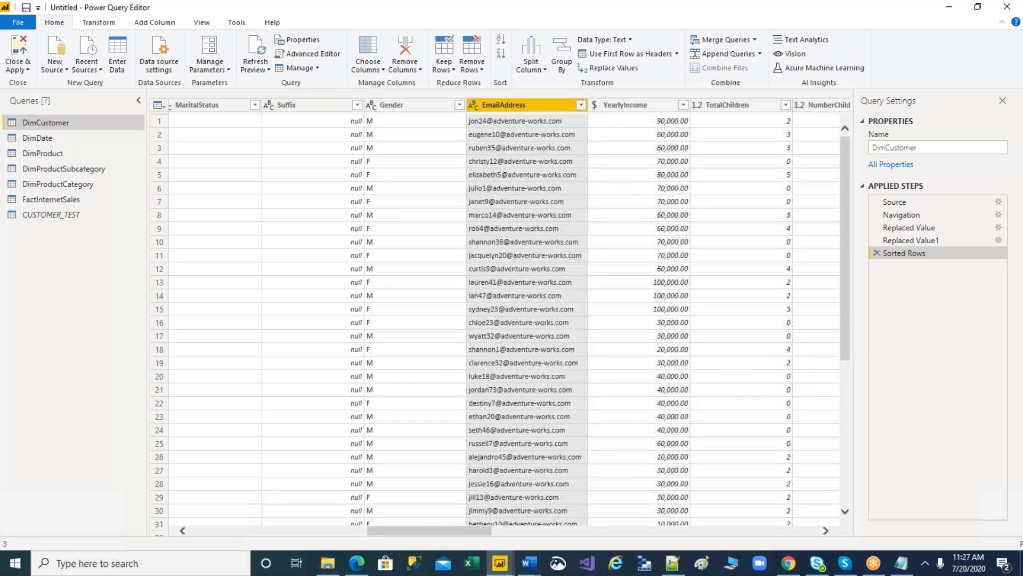
Duplicate the DimCustomer query and remove every column except EmailAddress from the duplicate.
{"action": "key", "text": "shift+F10"}
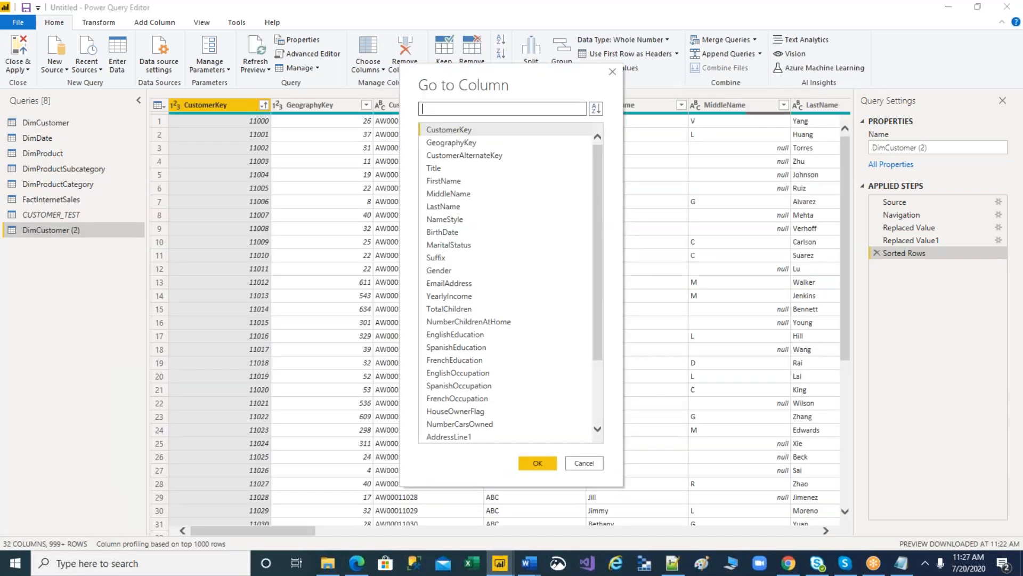
{"action": "type", "text": "EAM"}
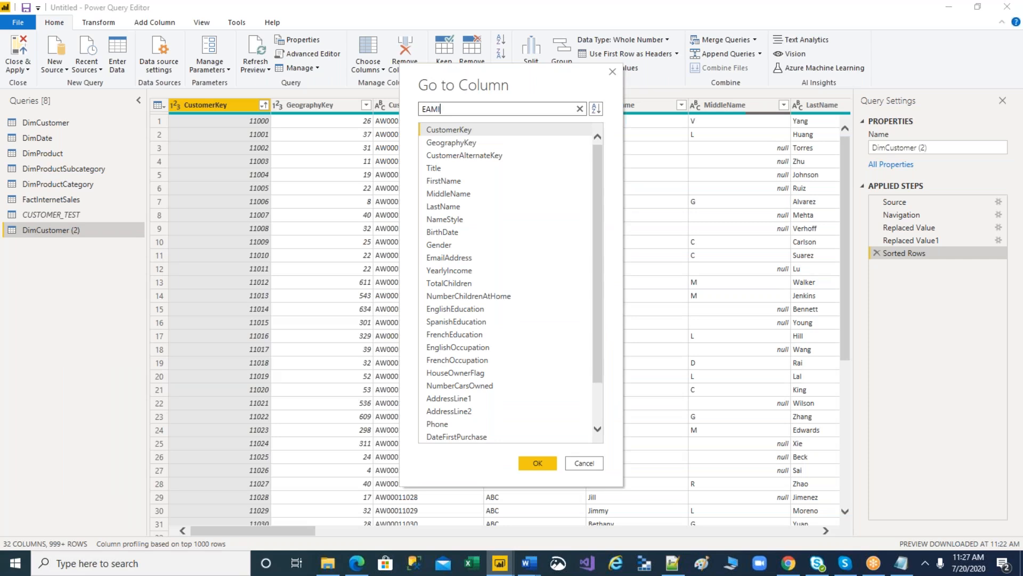
{"action": "type", "text": "IL"}
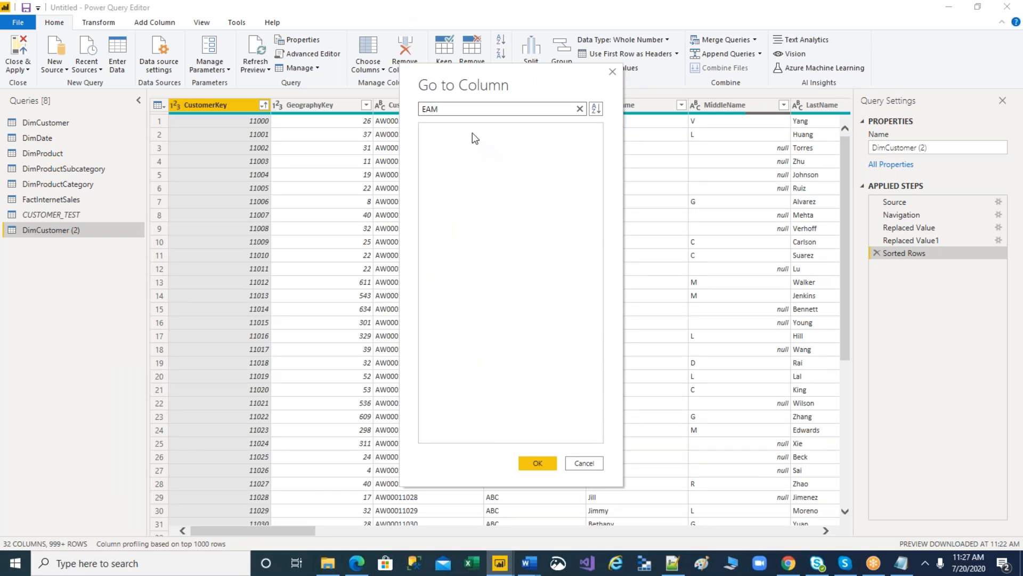
{"action": "key", "text": "BackSpace"}
{"action": "key", "text": "BackSpace"}
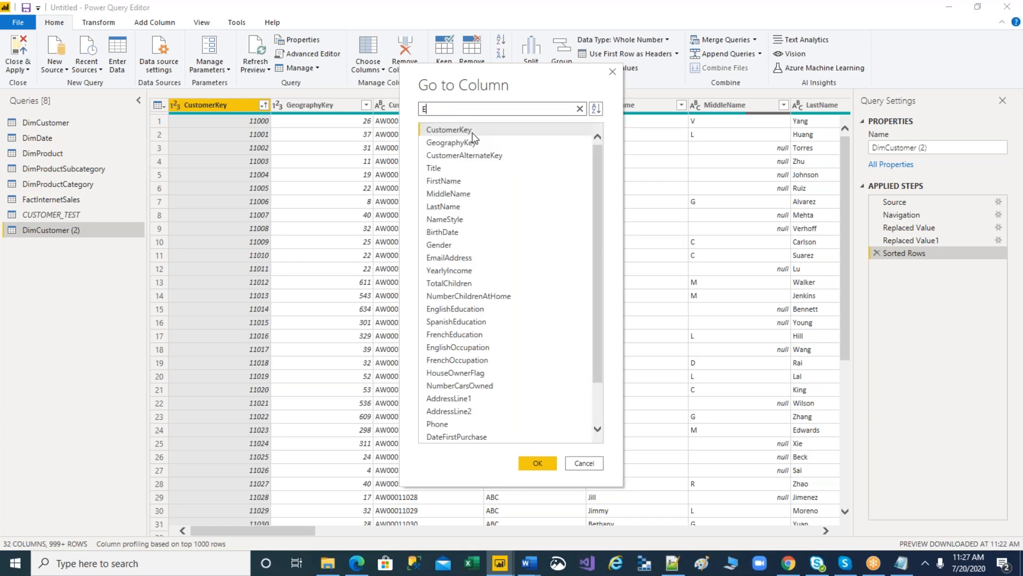
{"action": "type", "text": "MA"}
{"action": "left_click", "coordinate": [537, 463]}
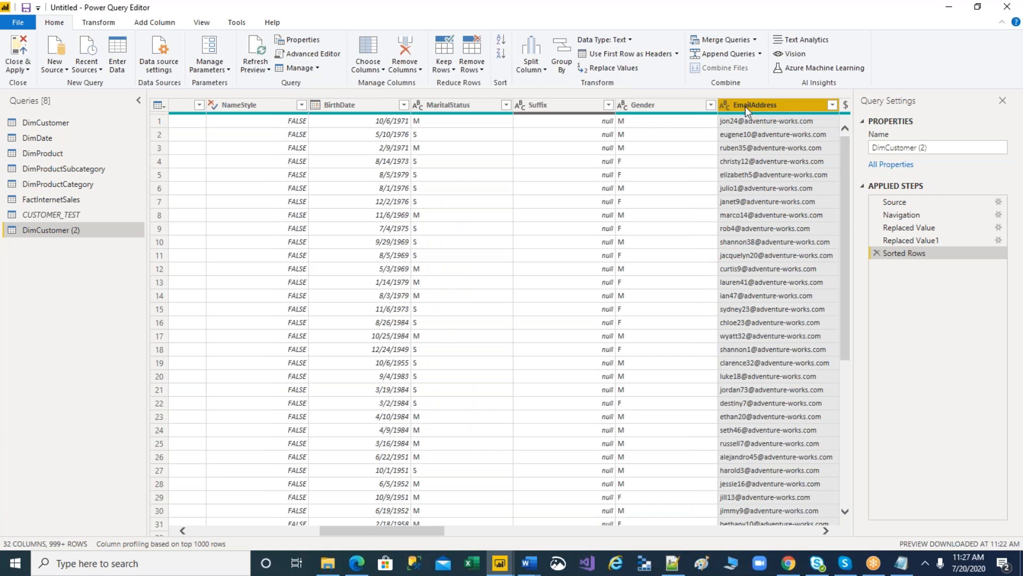
{"action": "right_click", "coordinate": [745, 107]}
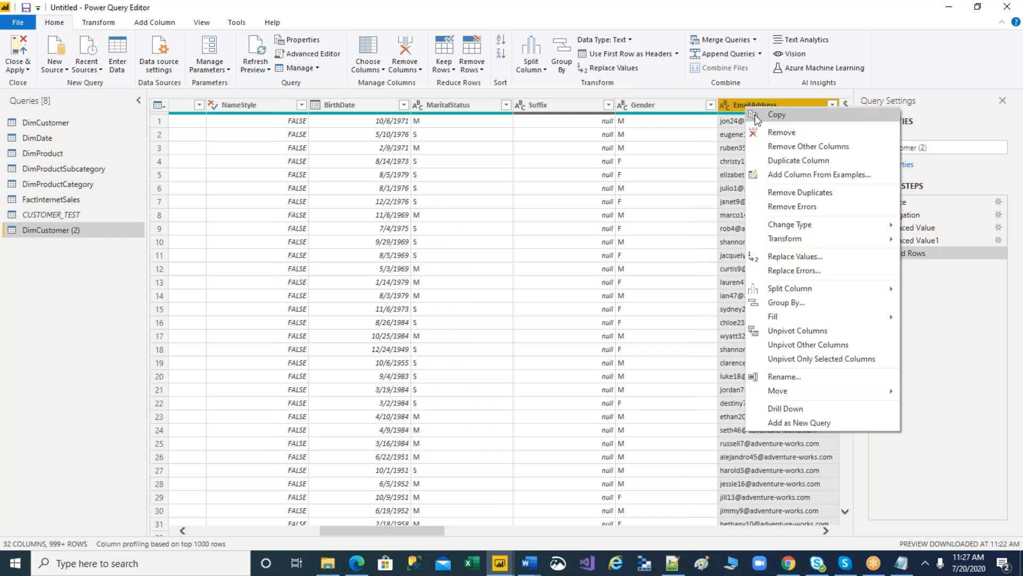
{"action": "left_click", "coordinate": [780, 147]}
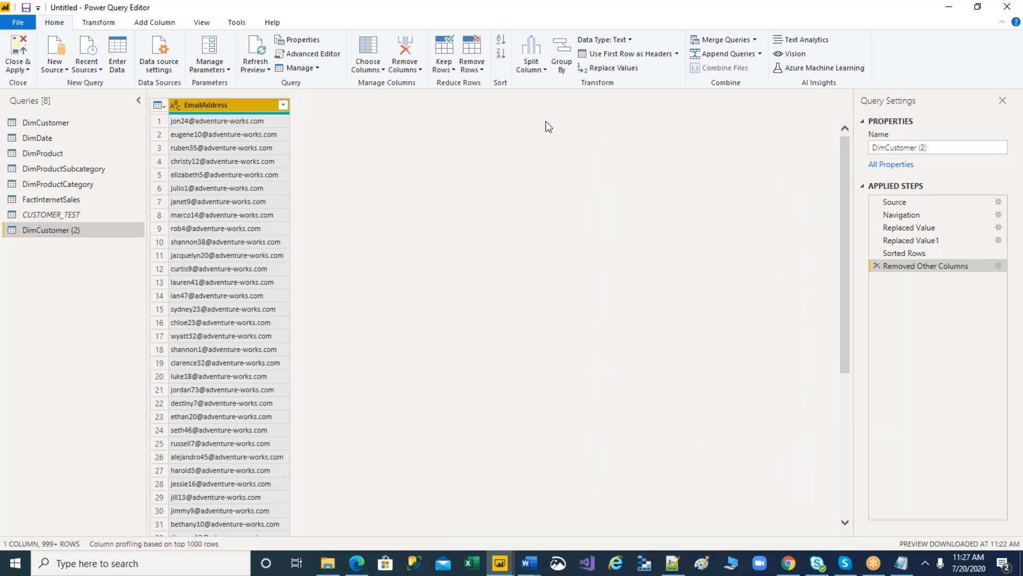
Split the EmailAddress column of DimCustomer (2) at each occurrence of the custom delimiter @.
{"action": "left_click", "coordinate": [539, 72]}
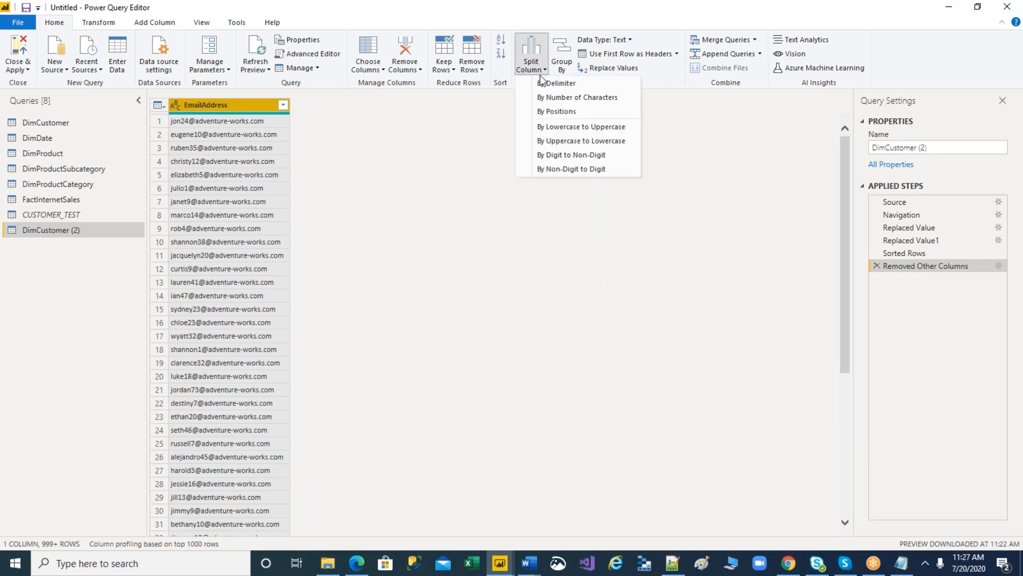
{"action": "left_click", "coordinate": [544, 83]}
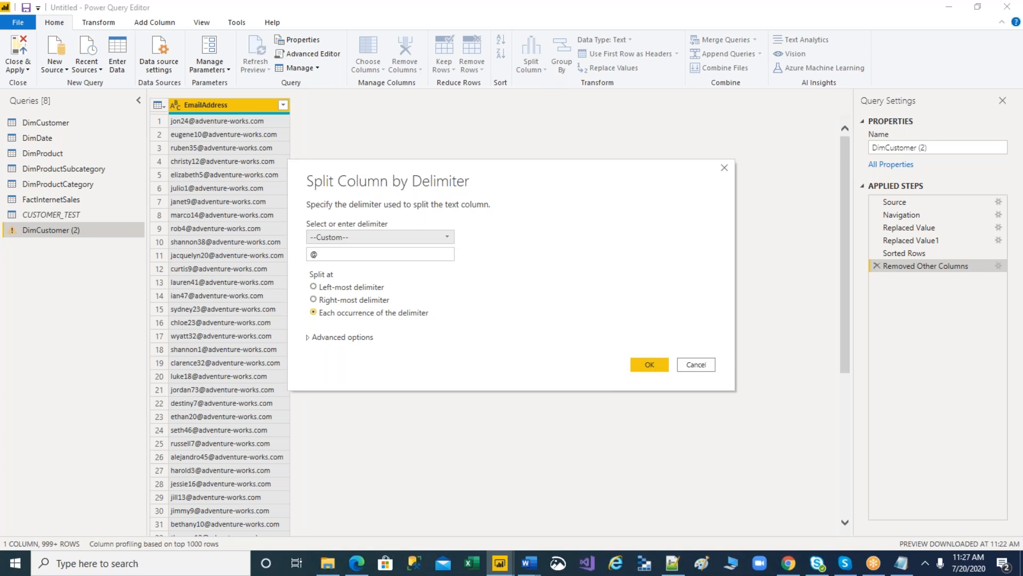
{"action": "key", "text": "Return"}
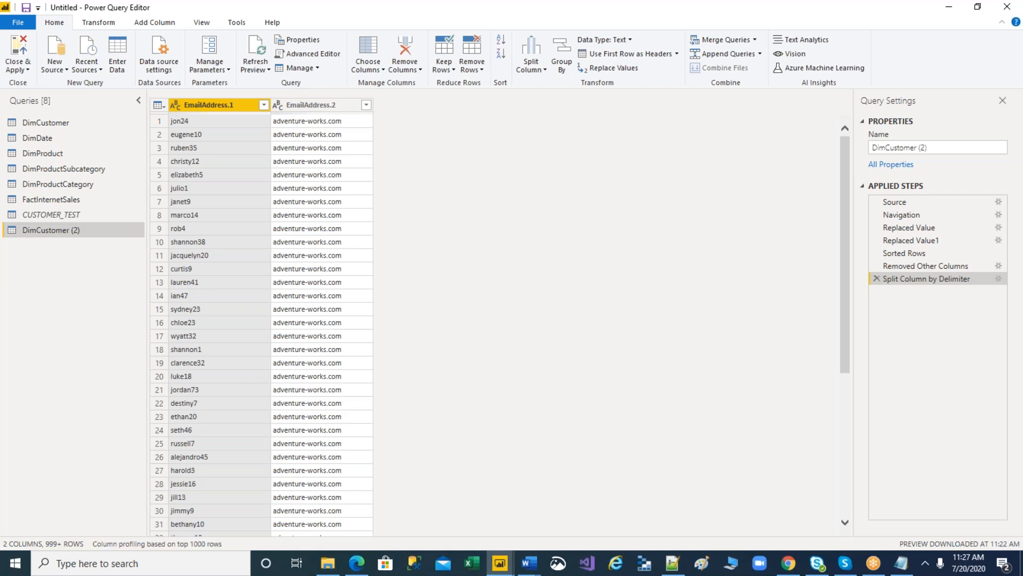
Remove the split from DimCustomer (2) and duplicate its EmailAddress column.
{"action": "left_click", "coordinate": [877, 278]}
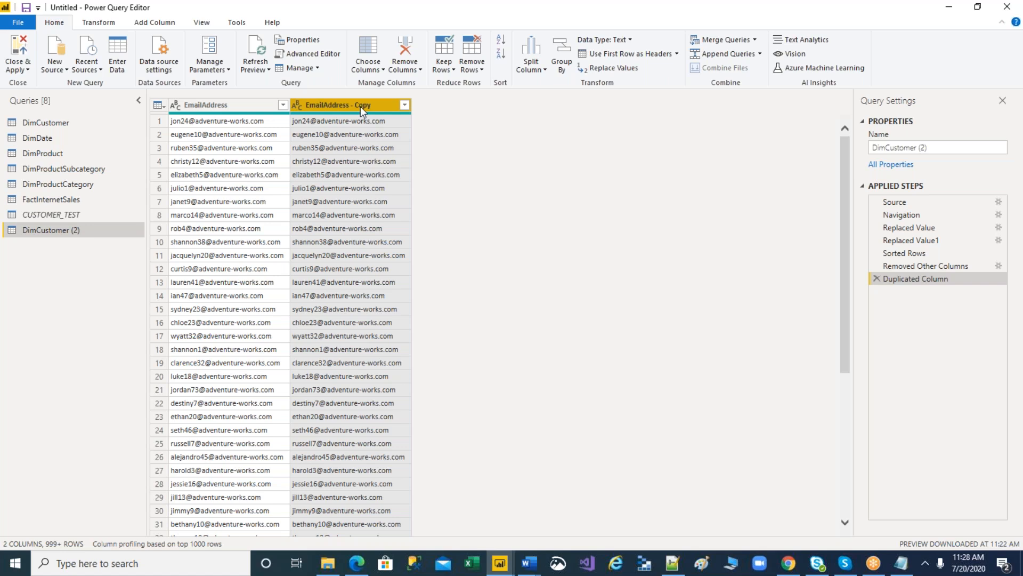
Split the EmailAddress - Copy column by the custom delimiter @ at each occurrence, and select the original EmailAddress column for comparison.
{"action": "left_click", "coordinate": [530, 73]}
{"action": "left_click", "coordinate": [551, 83]}
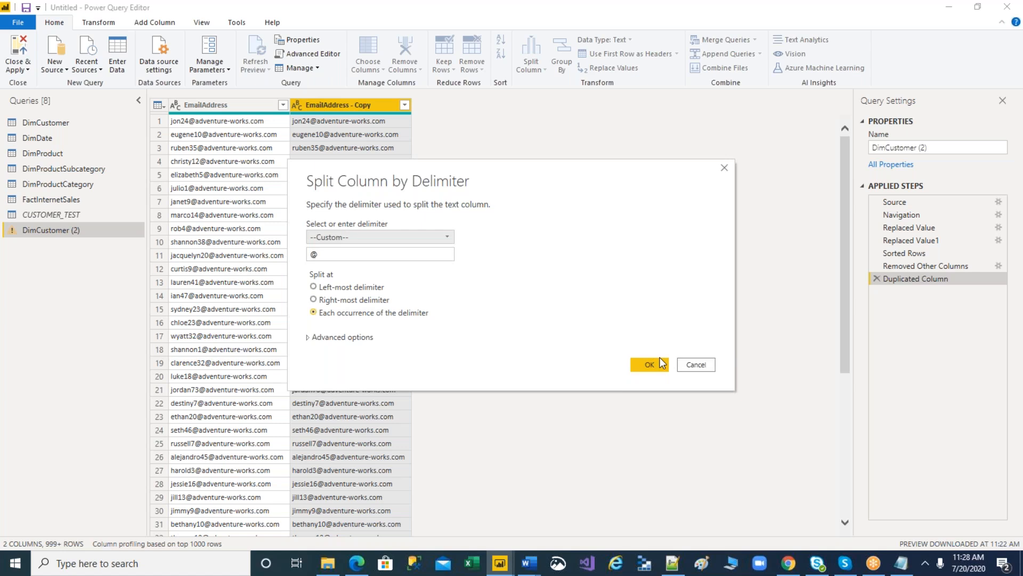
{"action": "left_click", "coordinate": [335, 256]}
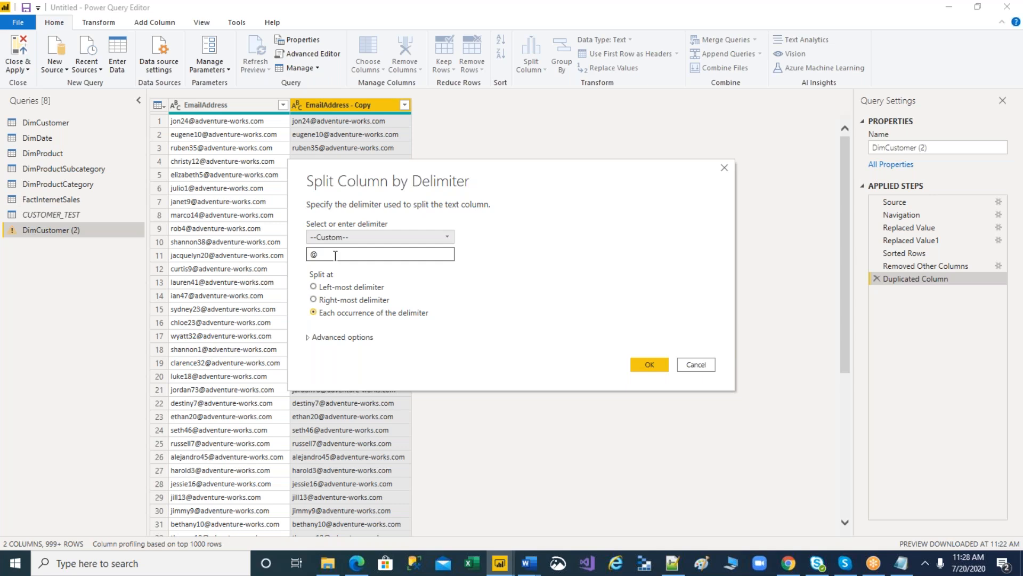
{"action": "key", "text": "Return"}
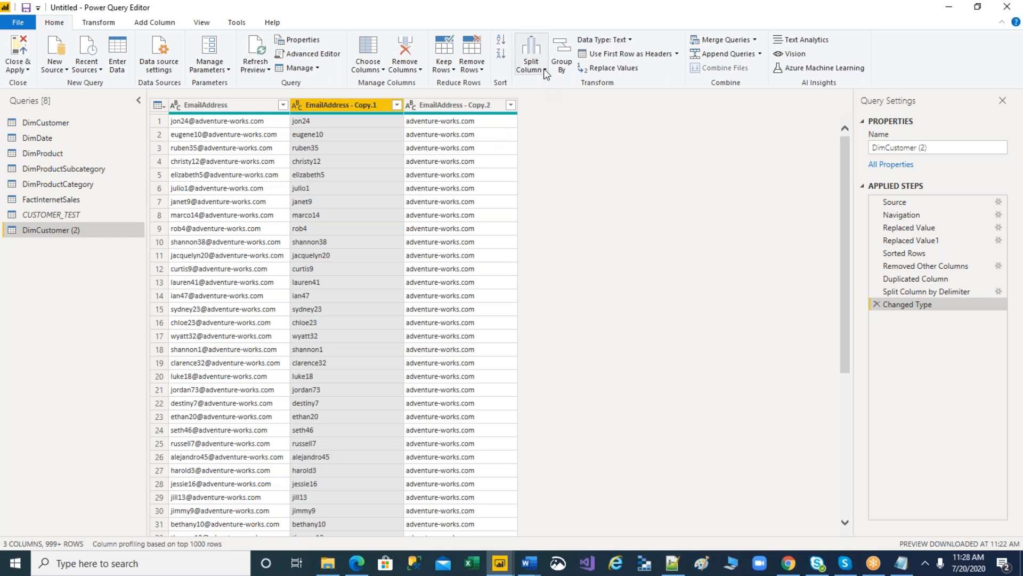
{"action": "left_click", "coordinate": [213, 107]}
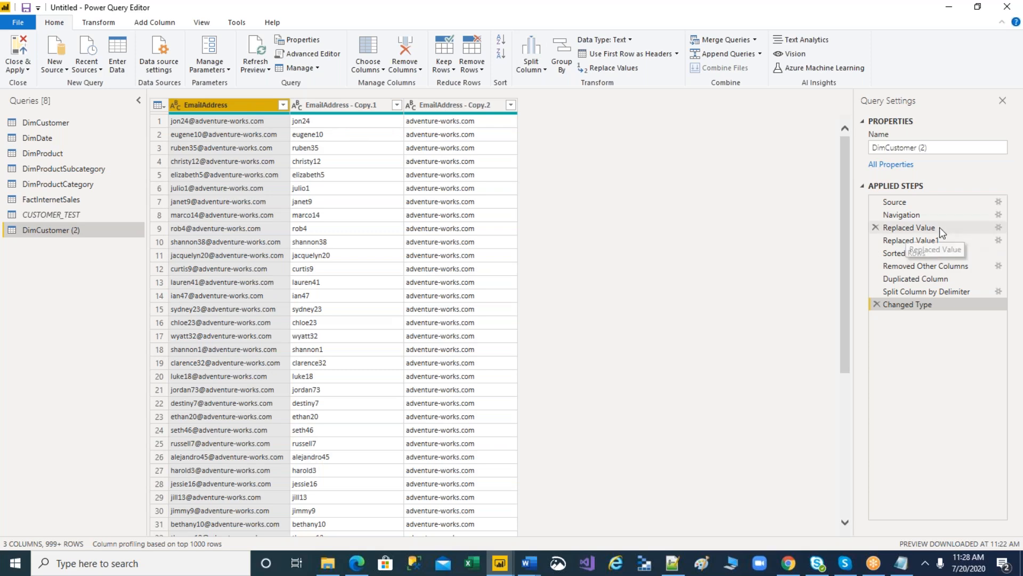
Delete the Changed Type and Split Column by Delimiter steps of DimCustomer (2), and select the EmailAddress - Copy column.
{"action": "left_click", "coordinate": [877, 305]}
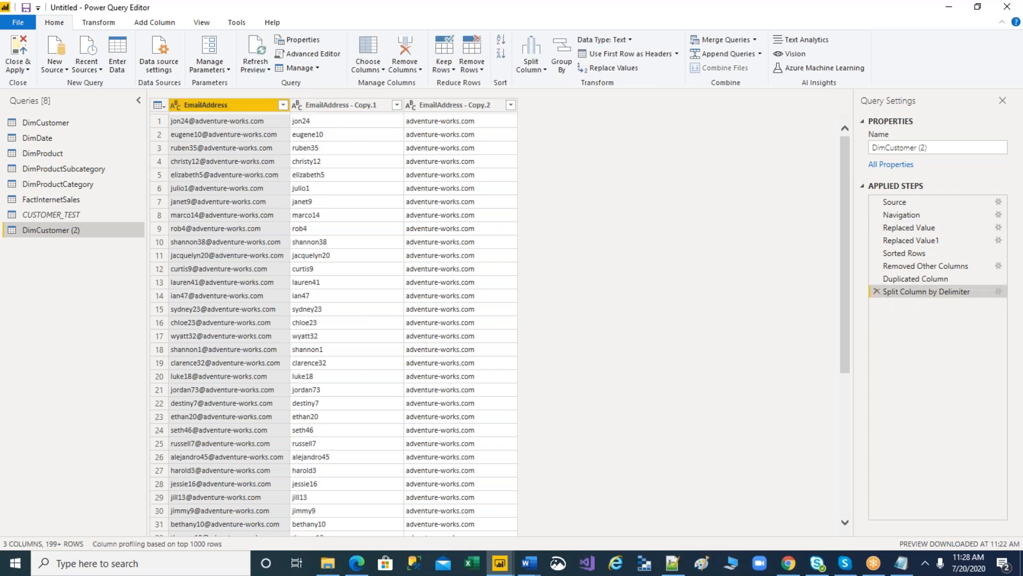
{"action": "left_click", "coordinate": [877, 291]}
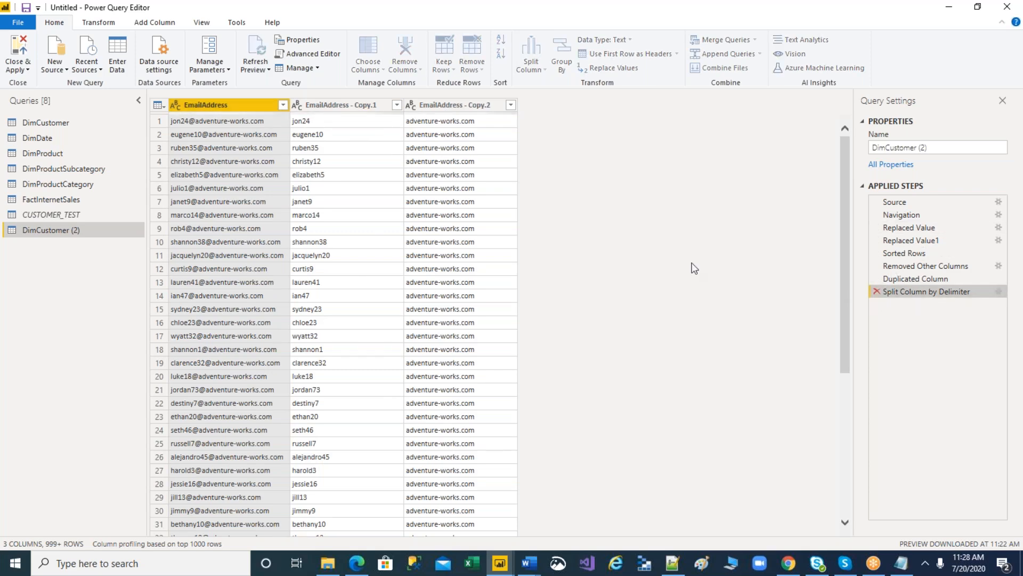
{"action": "left_click", "coordinate": [328, 105]}
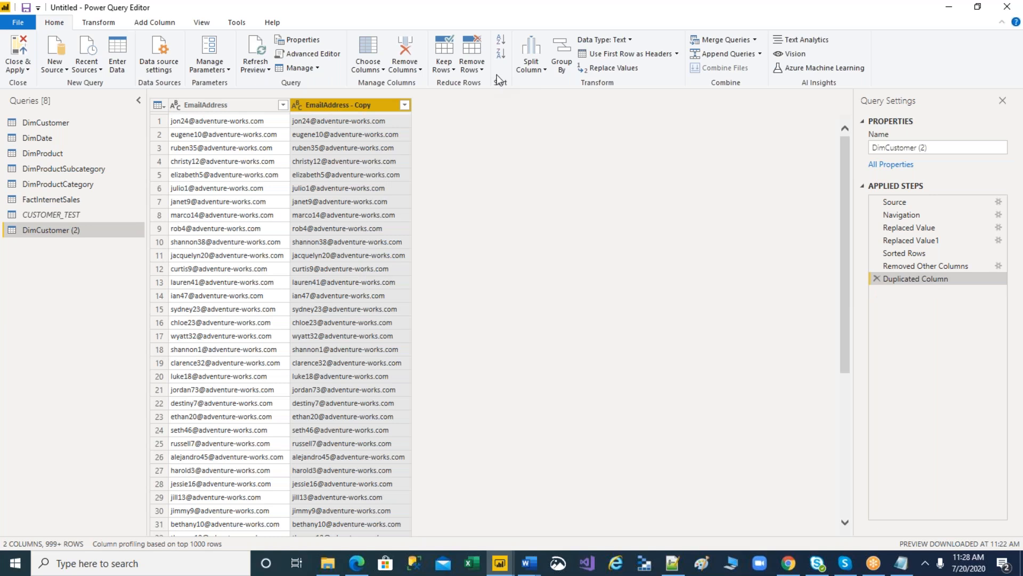
Split the EmailAddress - Copy column by the custom delimiter @ at the left-most delimiter, and delete the resulting applied steps.
{"action": "left_click", "coordinate": [528, 72]}
{"action": "left_click", "coordinate": [557, 83]}
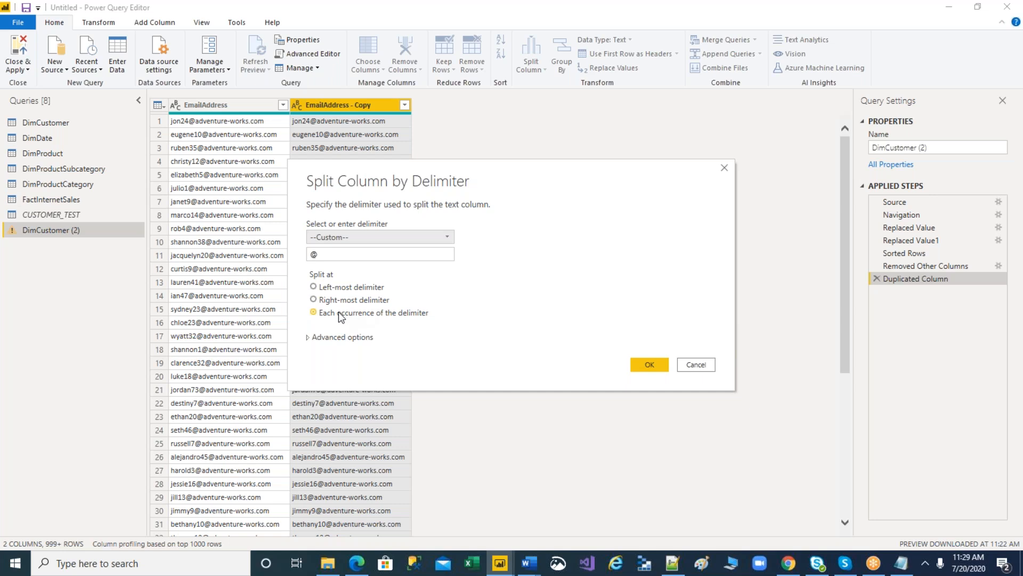
{"action": "left_click", "coordinate": [313, 288]}
{"action": "left_click", "coordinate": [649, 364]}
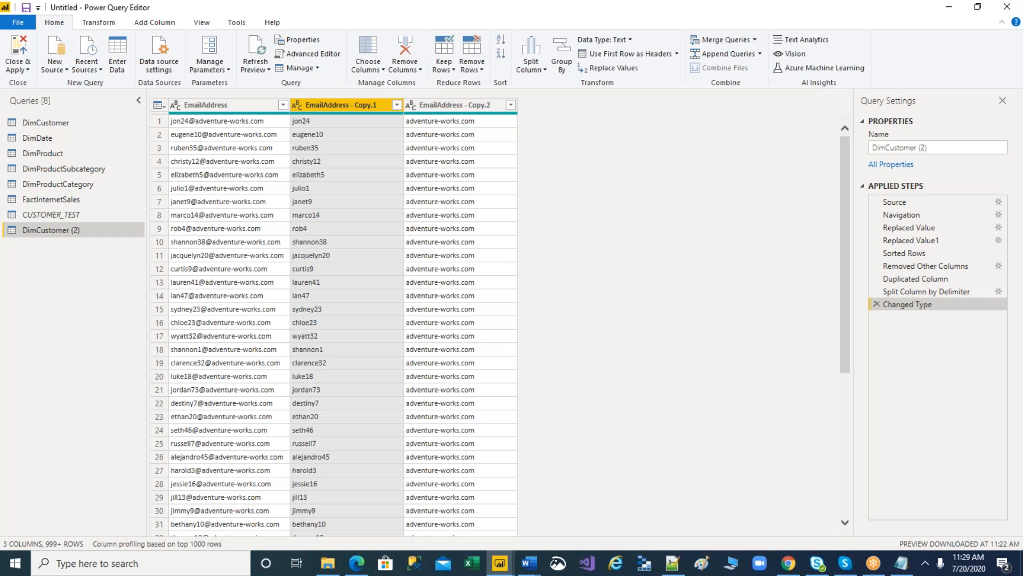
{"action": "left_click", "coordinate": [876, 304]}
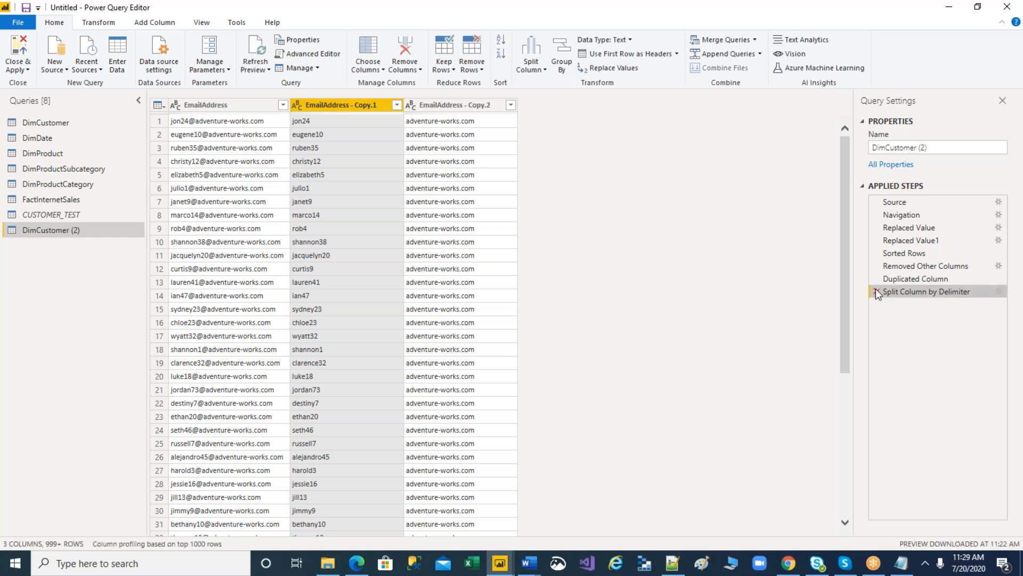
{"action": "left_click", "coordinate": [875, 291]}
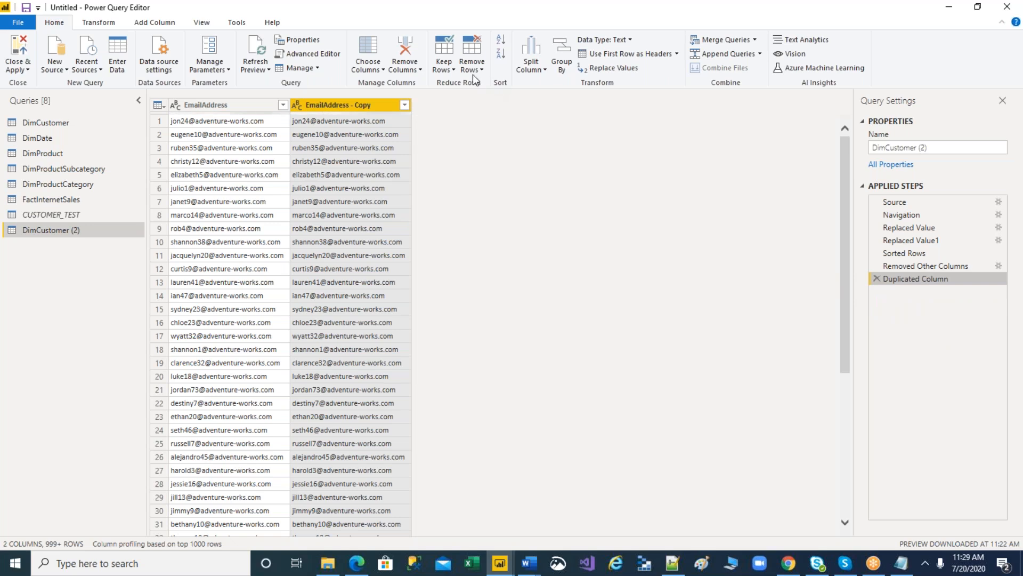
Split the EmailAddress - Copy column by the custom delimiter @ at the right-most delimiter, and delete the resulting applied steps.
{"action": "left_click", "coordinate": [528, 70]}
{"action": "left_click", "coordinate": [554, 84]}
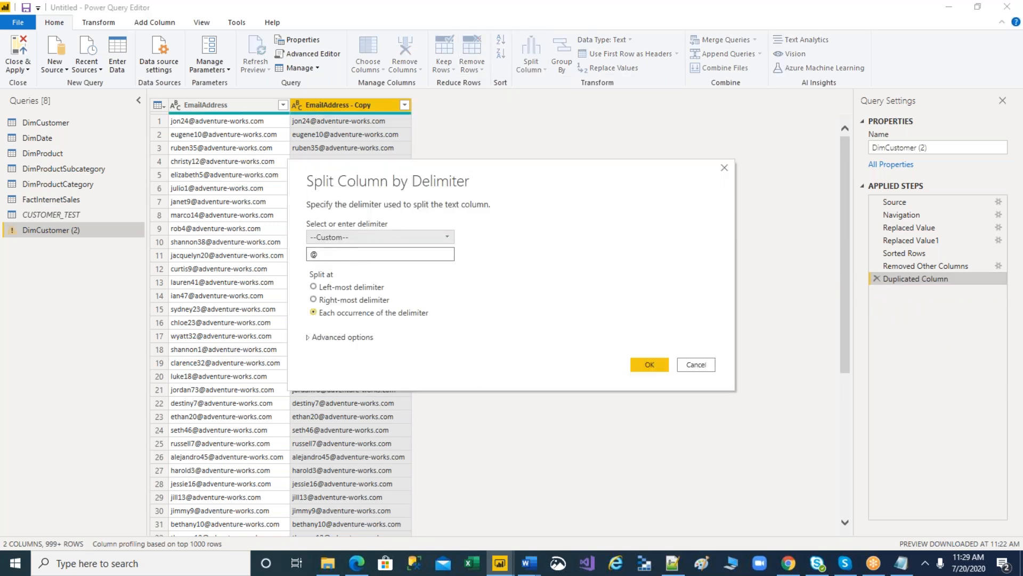
{"action": "left_click", "coordinate": [320, 300]}
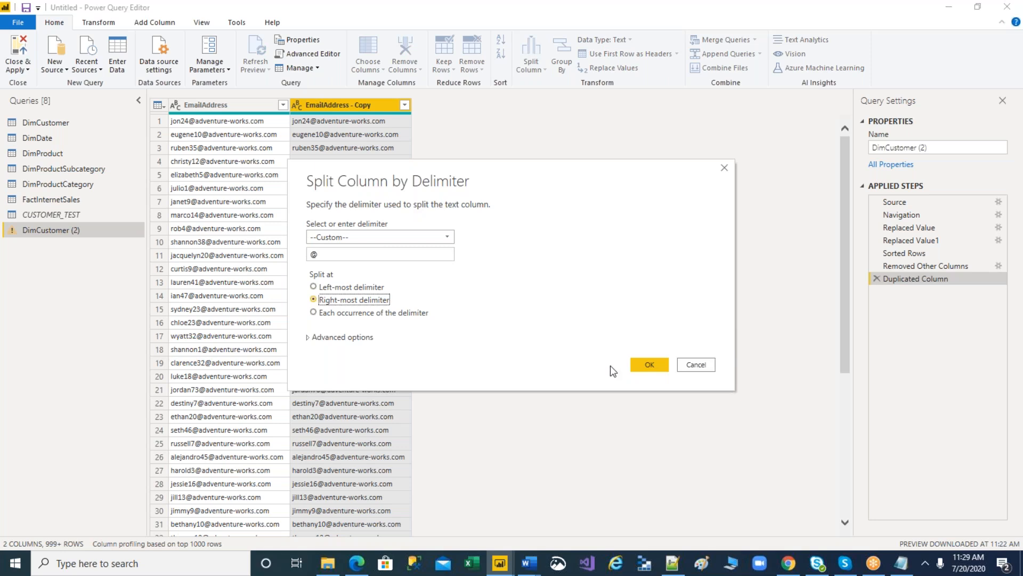
{"action": "left_click", "coordinate": [648, 364]}
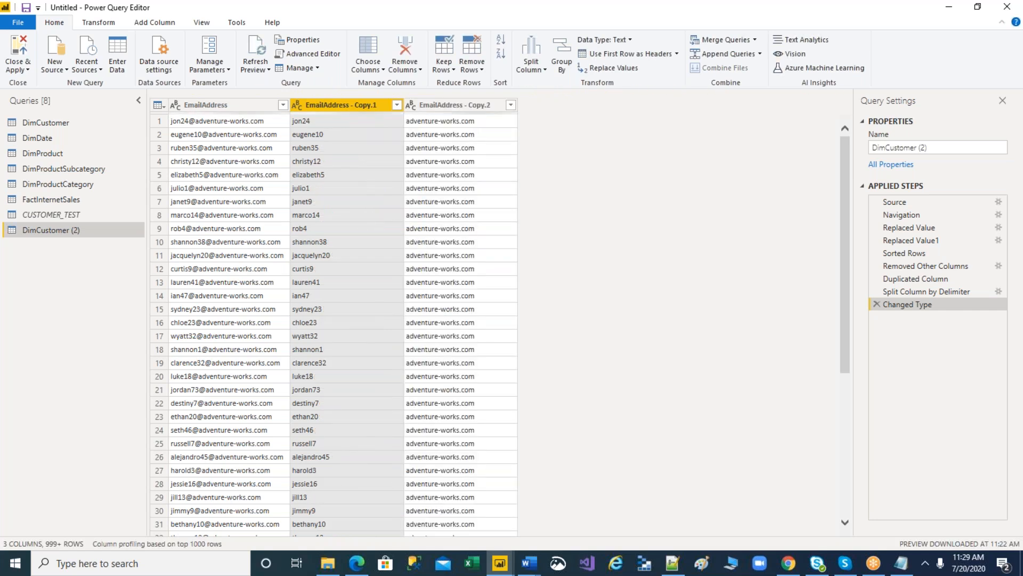
{"action": "left_click", "coordinate": [876, 304]}
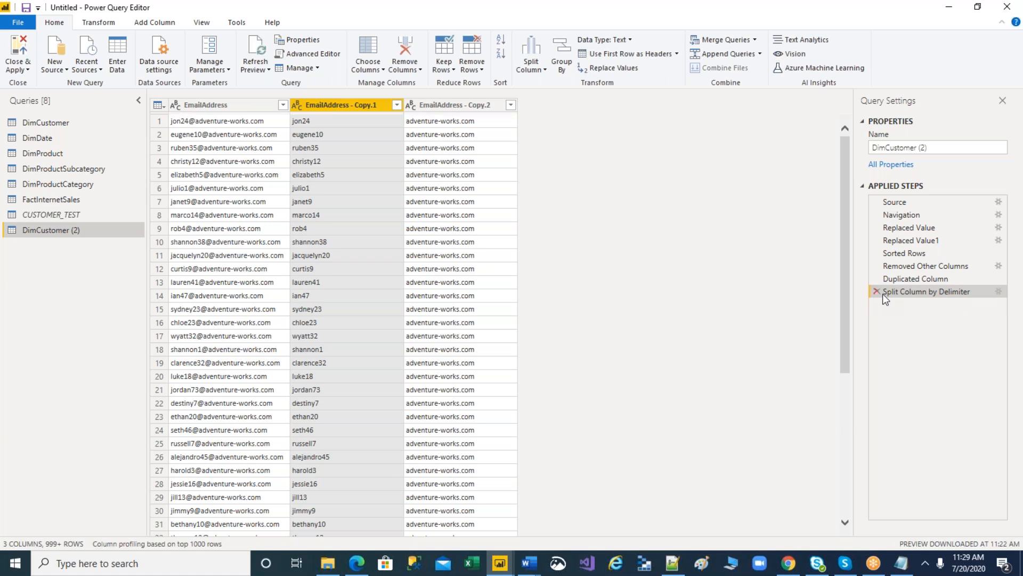
{"action": "left_click", "coordinate": [876, 292]}
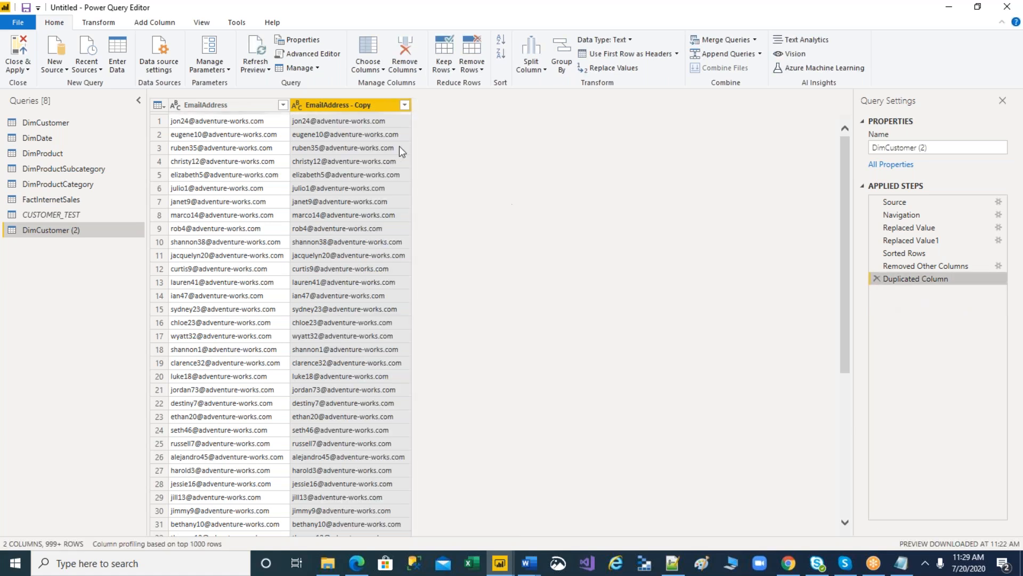
Start splitting the EmailAddress - Copy column by delimiter and review the advanced options.
{"action": "left_click", "coordinate": [535, 72]}
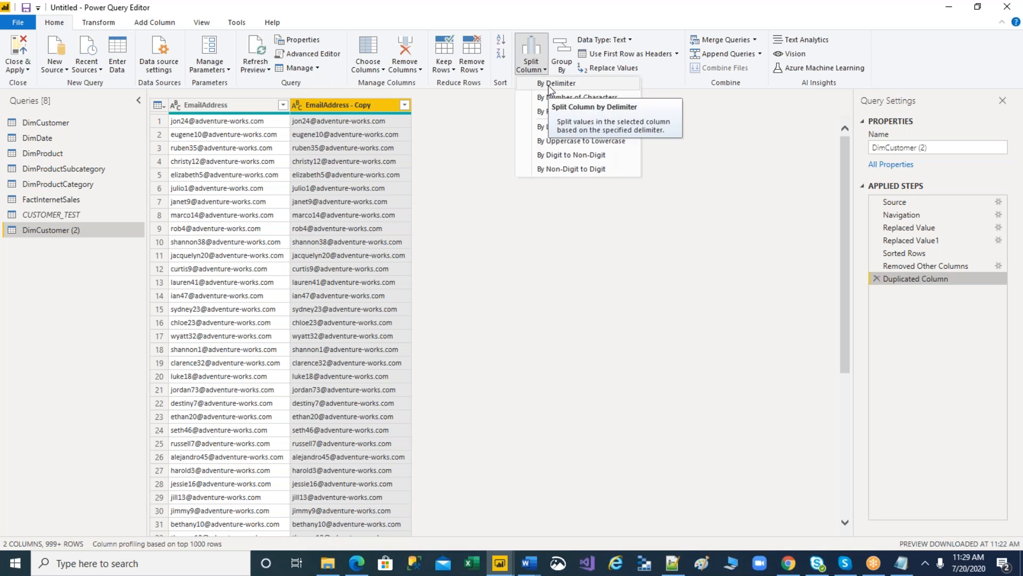
{"action": "left_click", "coordinate": [548, 84]}
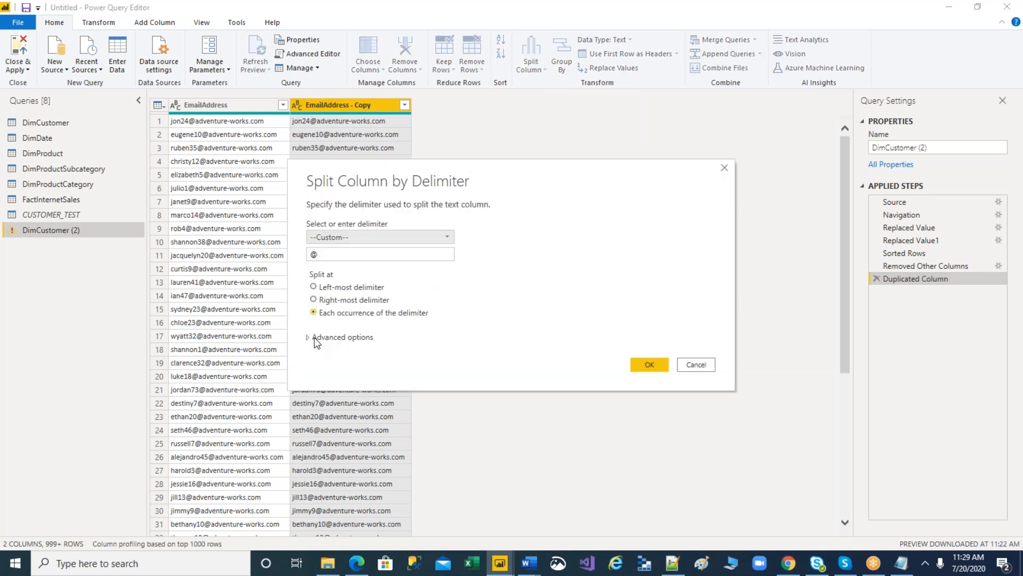
{"action": "left_click", "coordinate": [309, 338]}
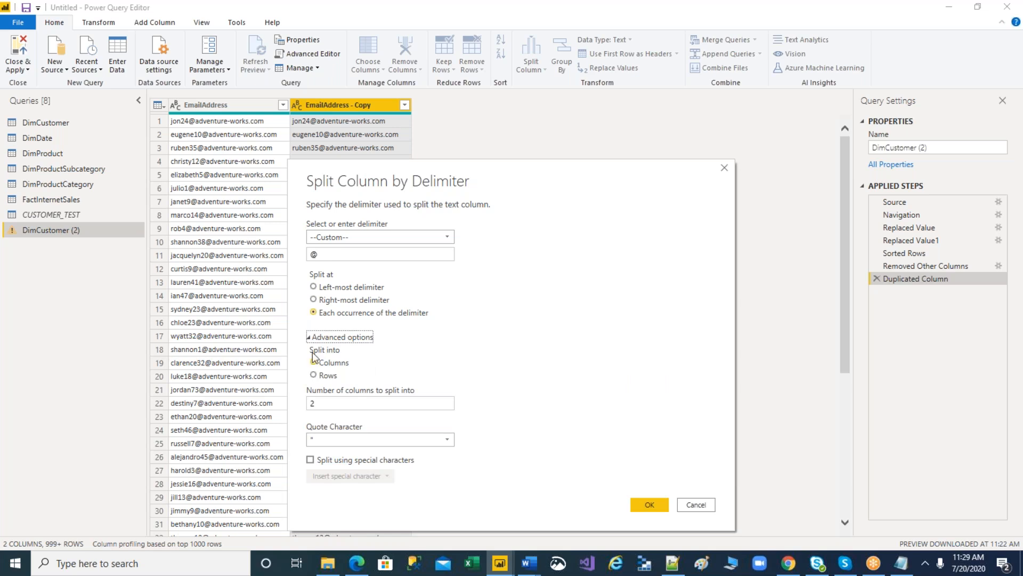
{"action": "left_click", "coordinate": [304, 337]}
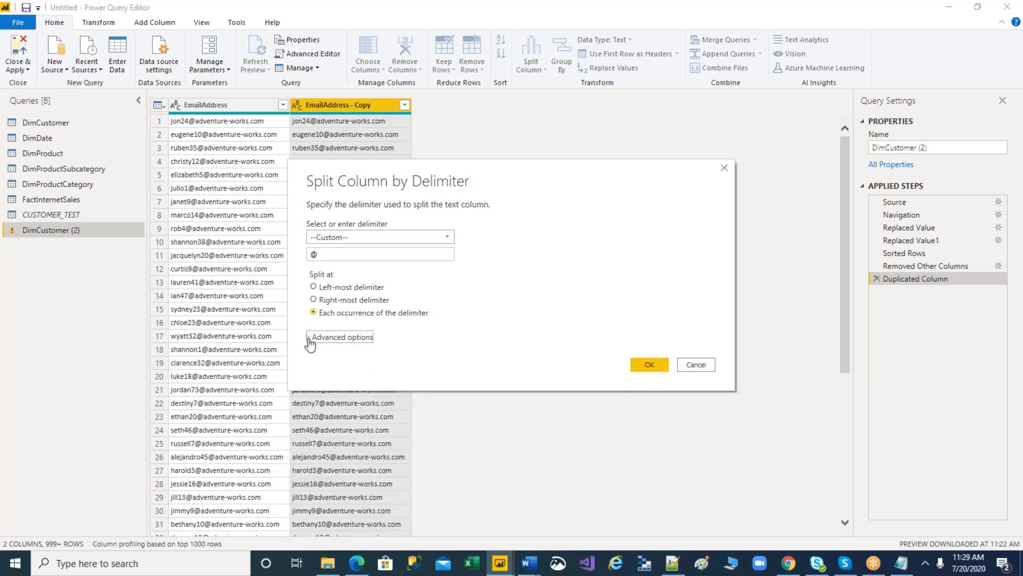
Split the EmailAddress - Copy column at each occurrence of the custom delimiter -, and delete the resulting applied steps.
{"action": "left_click", "coordinate": [447, 244]}
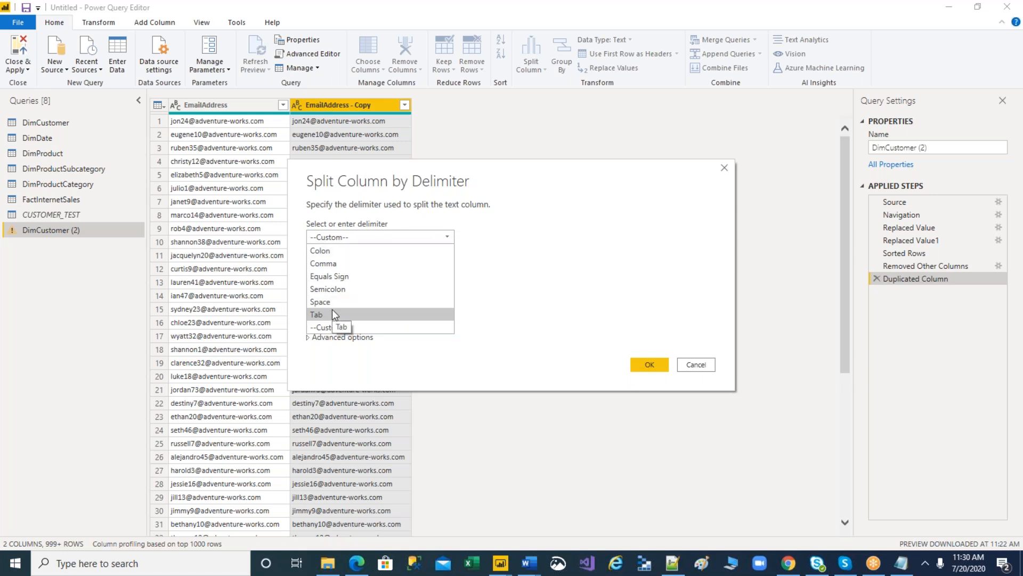
{"action": "left_click", "coordinate": [329, 327]}
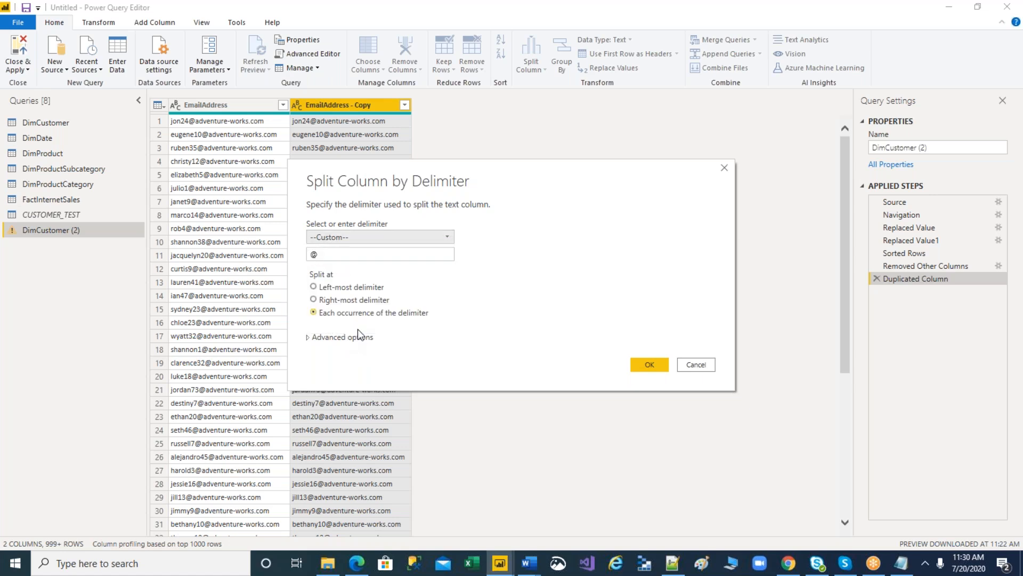
{"action": "left_click", "coordinate": [327, 255]}
{"action": "key", "text": "BackSpace"}
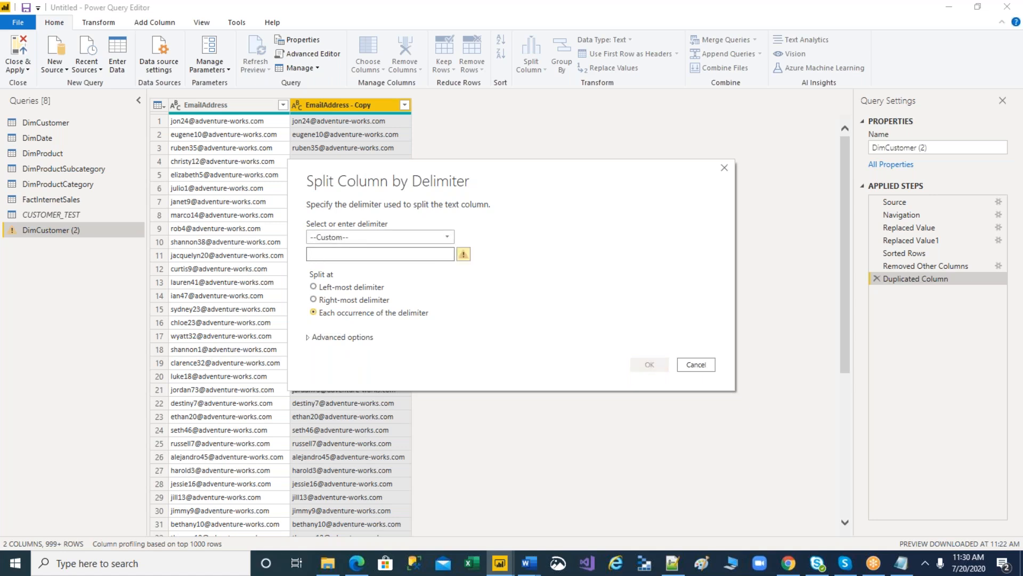
{"action": "type", "text": "-"}
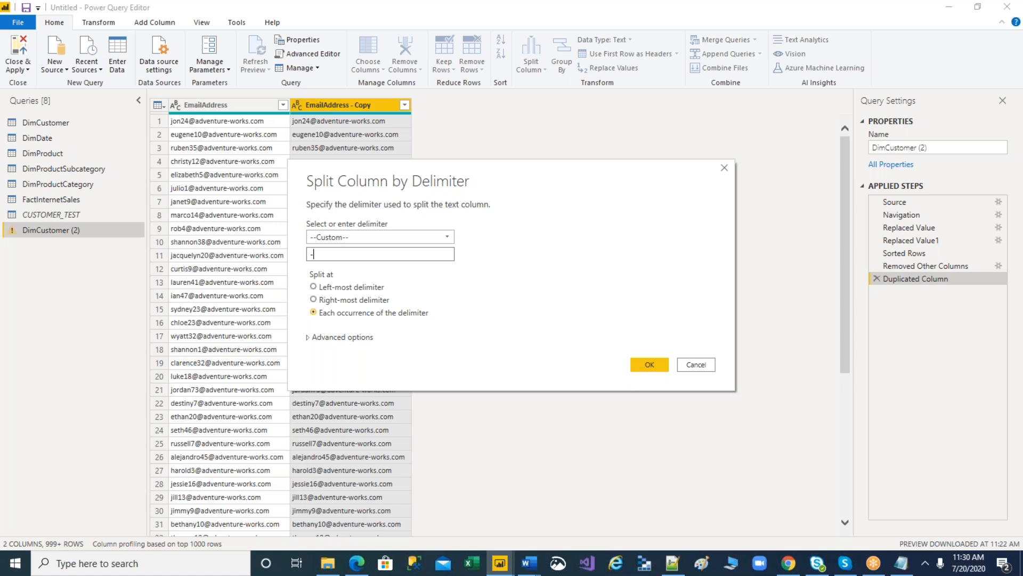
{"action": "left_click", "coordinate": [635, 364]}
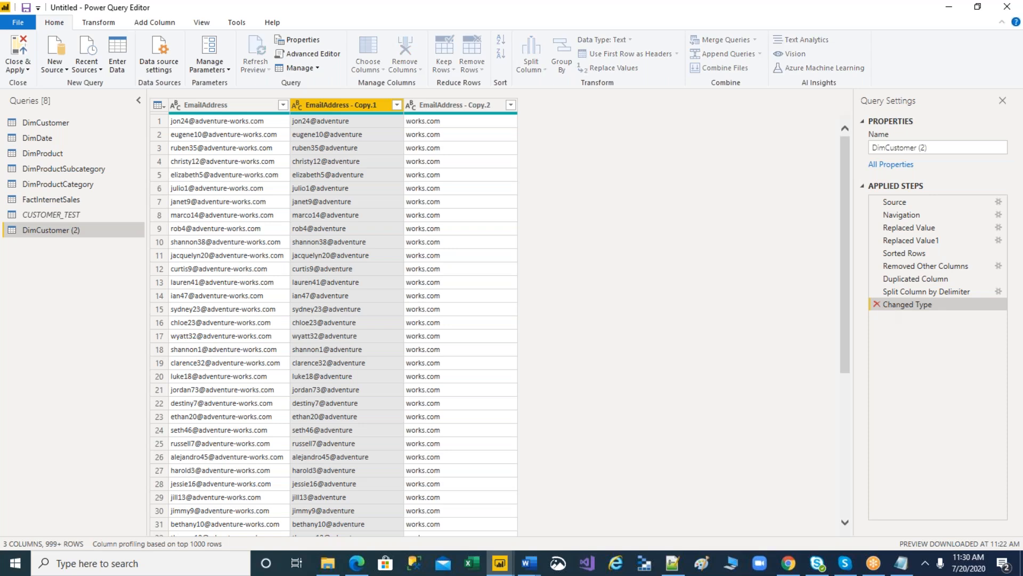
{"action": "left_click", "coordinate": [877, 304]}
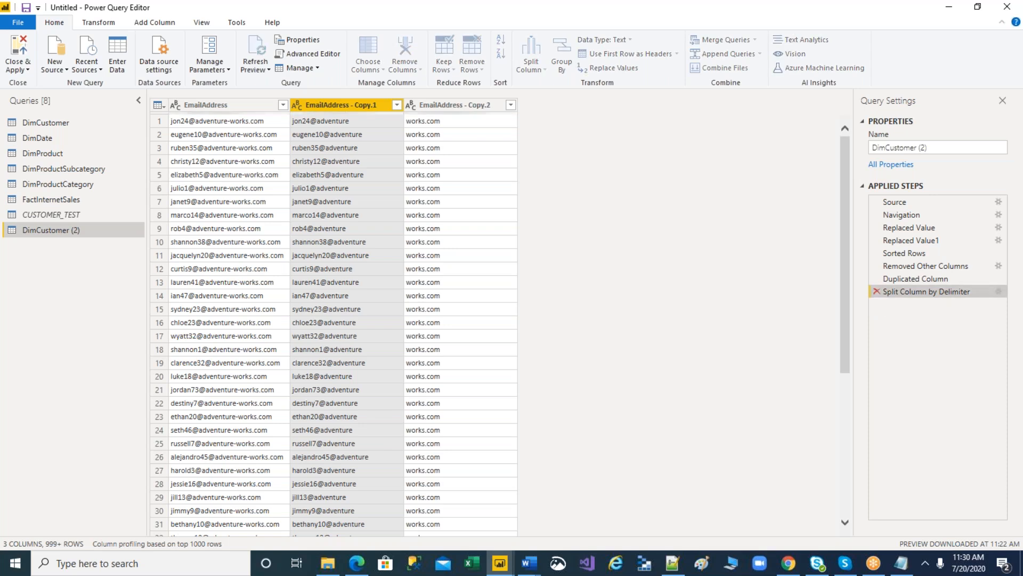
{"action": "left_click", "coordinate": [878, 292]}
Split the EmailAddress - Copy column of DimCustomer (2) by the custom delimiter . at each occurrence.
{"action": "left_click", "coordinate": [531, 77]}
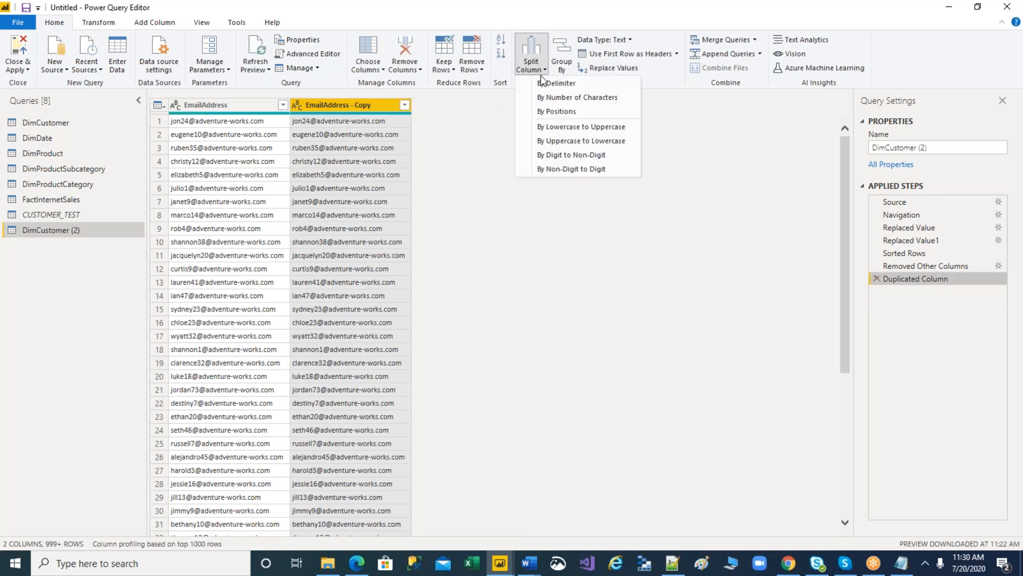
{"action": "left_click", "coordinate": [550, 87]}
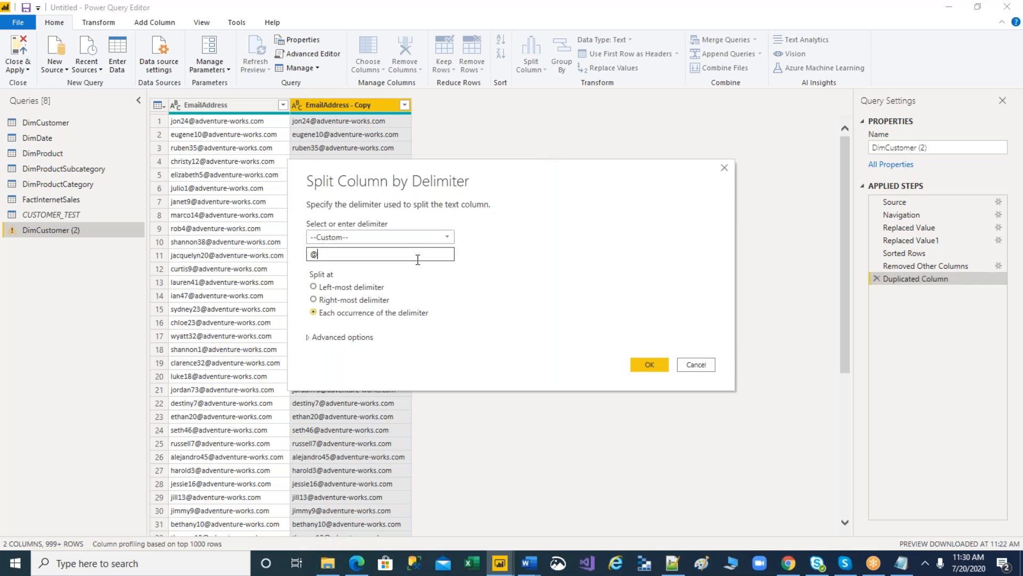
{"action": "left_click", "coordinate": [446, 239]}
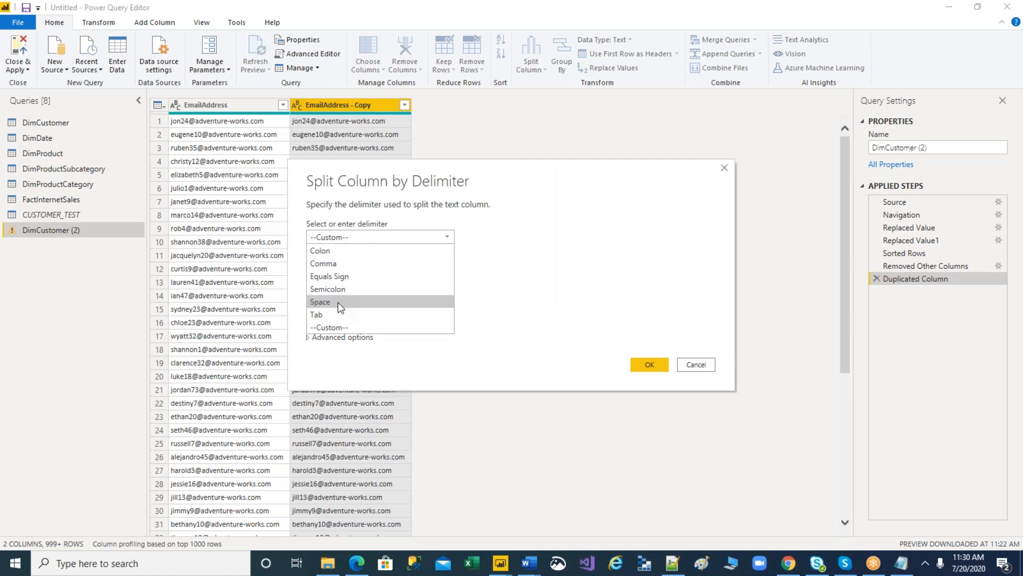
{"action": "left_click", "coordinate": [331, 327]}
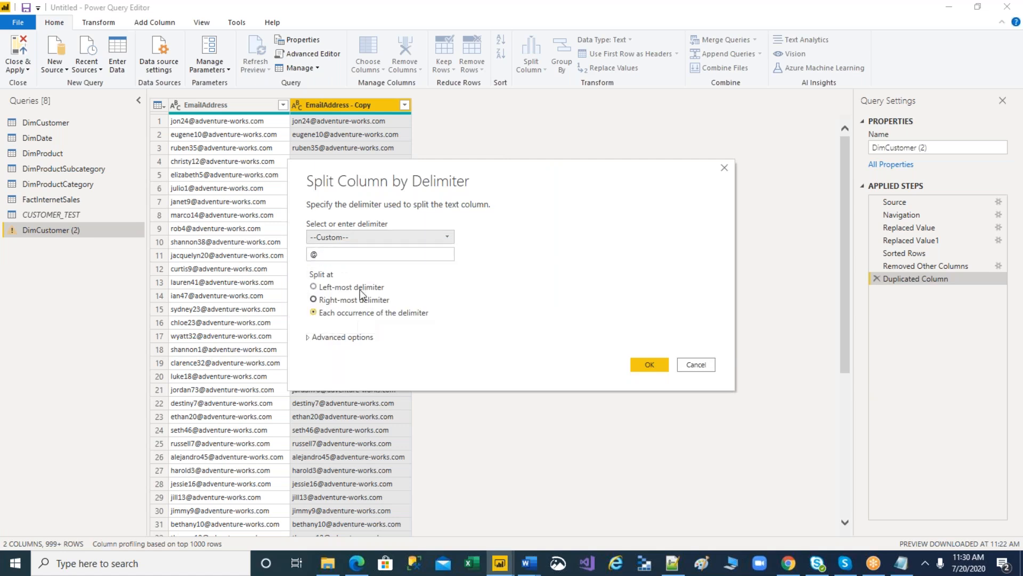
{"action": "left_click", "coordinate": [330, 255]}
{"action": "type", "text": "."}
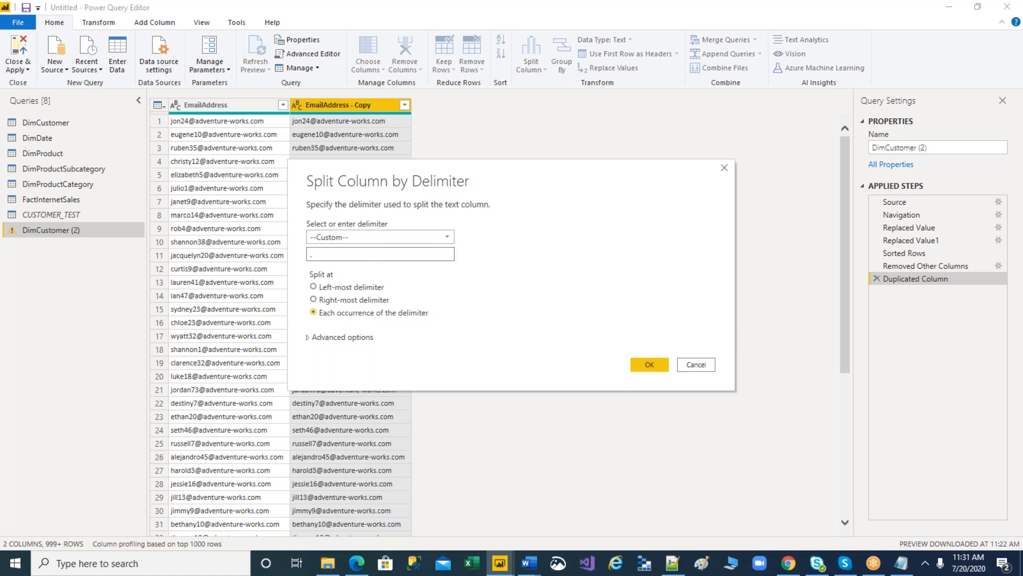
{"action": "left_click", "coordinate": [650, 364]}
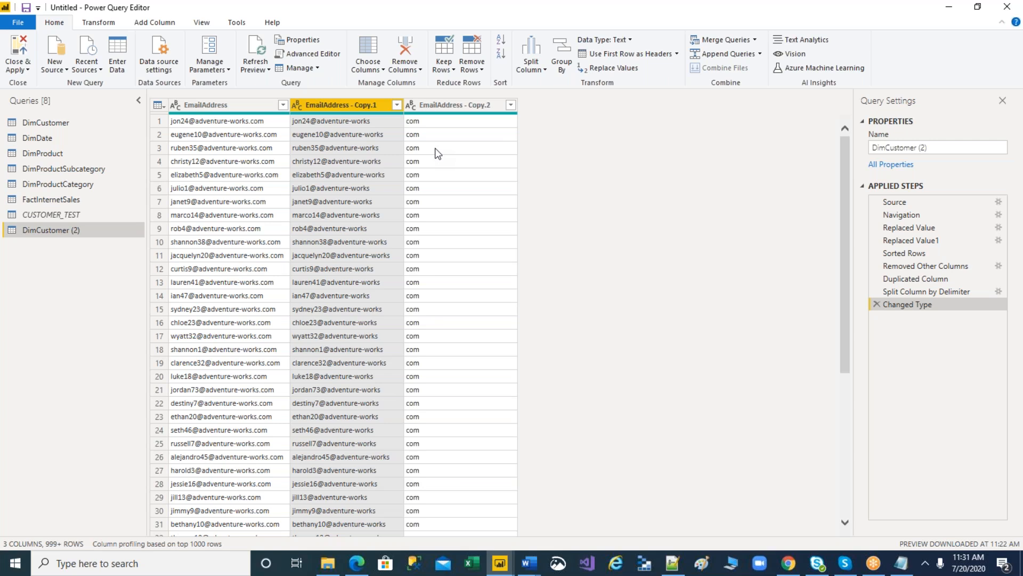
{"action": "left_click", "coordinate": [531, 69]}
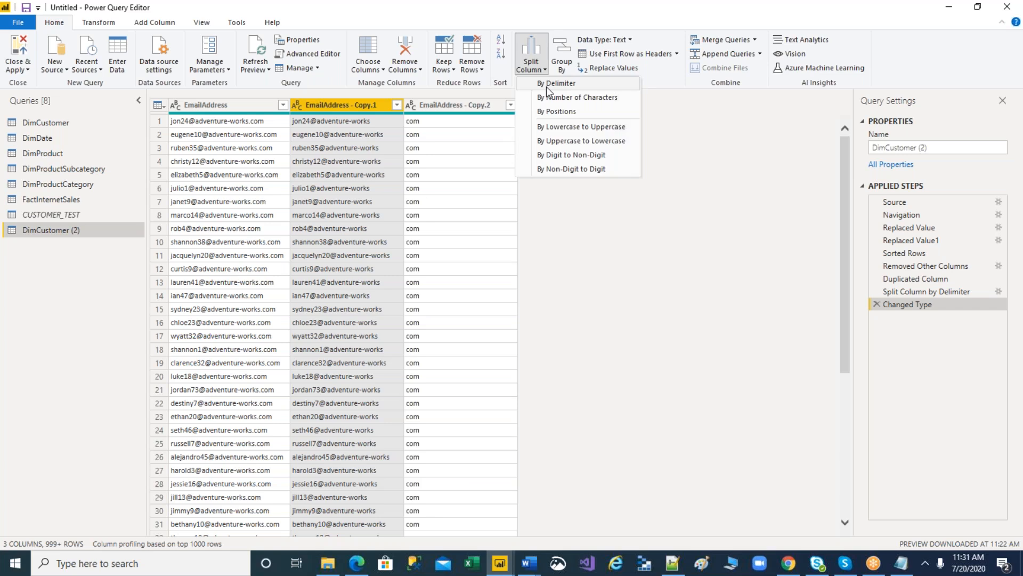
{"action": "left_click", "coordinate": [577, 82]}
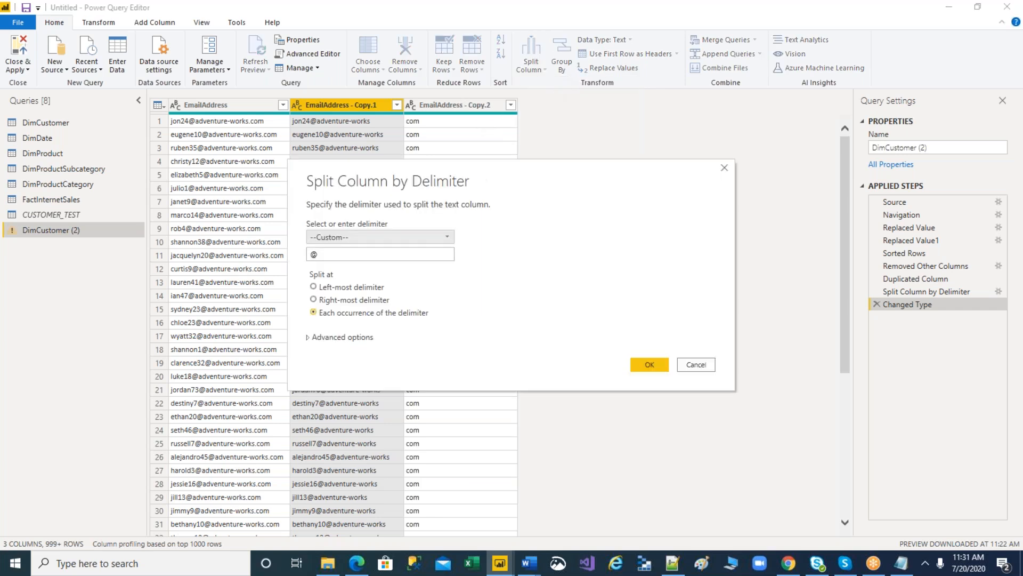
{"action": "left_click", "coordinate": [442, 238]}
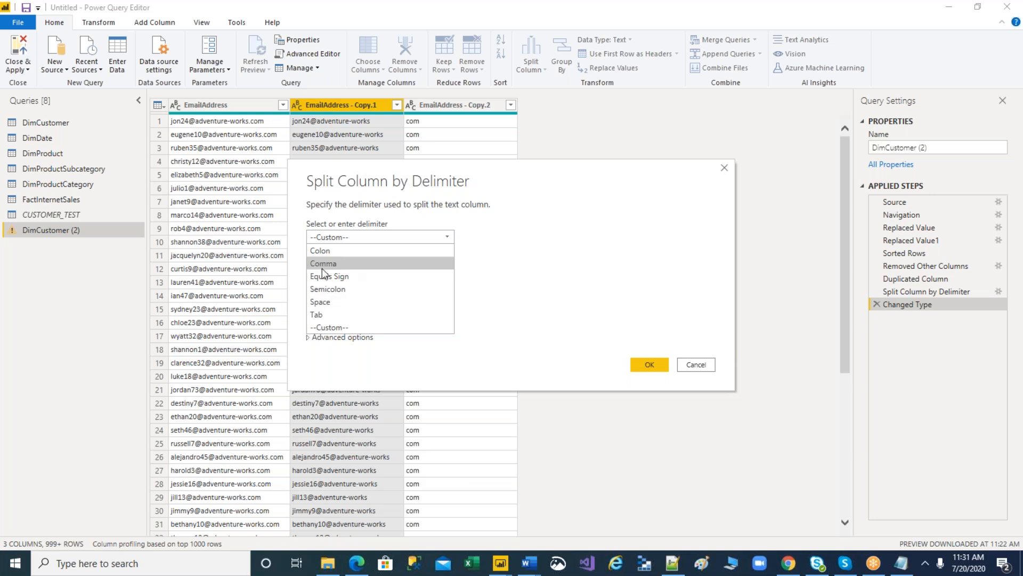
{"action": "left_click", "coordinate": [331, 327]}
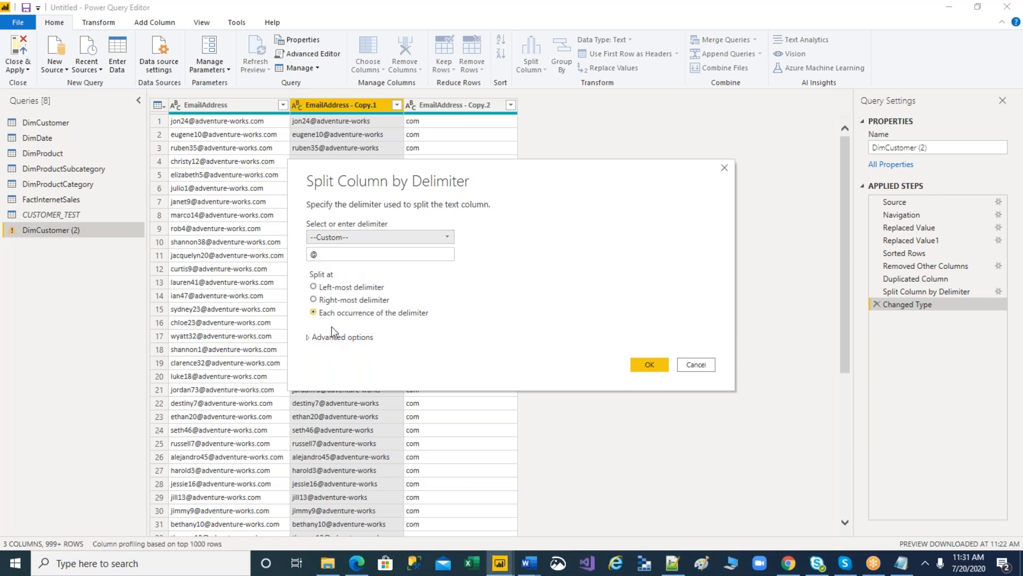
{"action": "left_click", "coordinate": [345, 254]}
{"action": "key", "text": "BackSpace"}
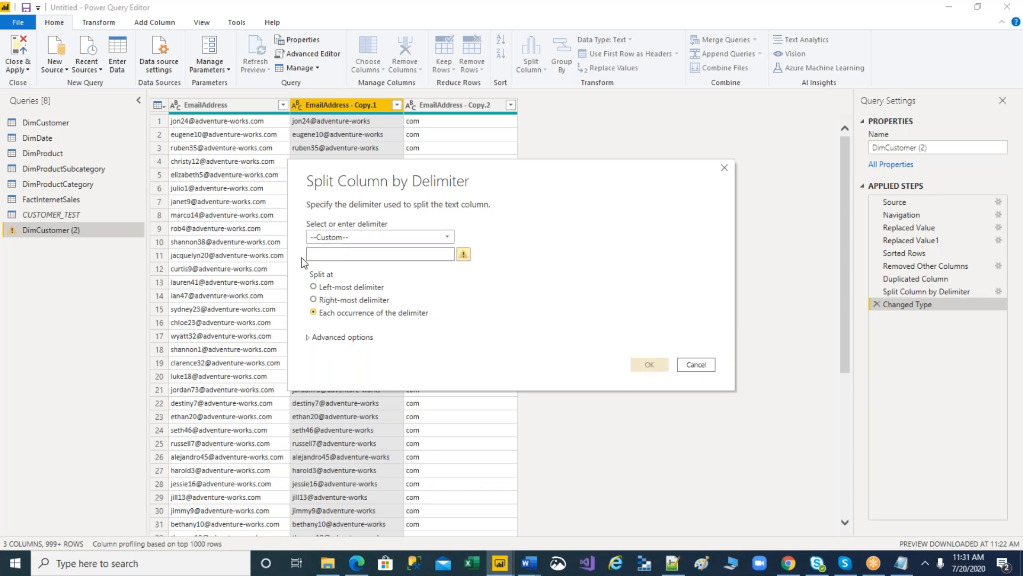
{"action": "left_click", "coordinate": [695, 364]}
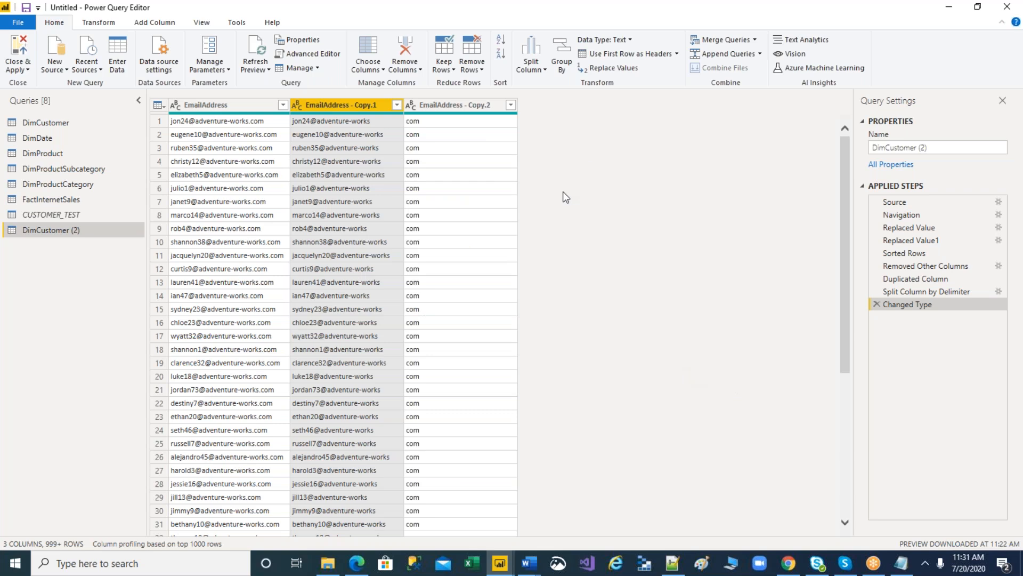
{"action": "left_click", "coordinate": [545, 74]}
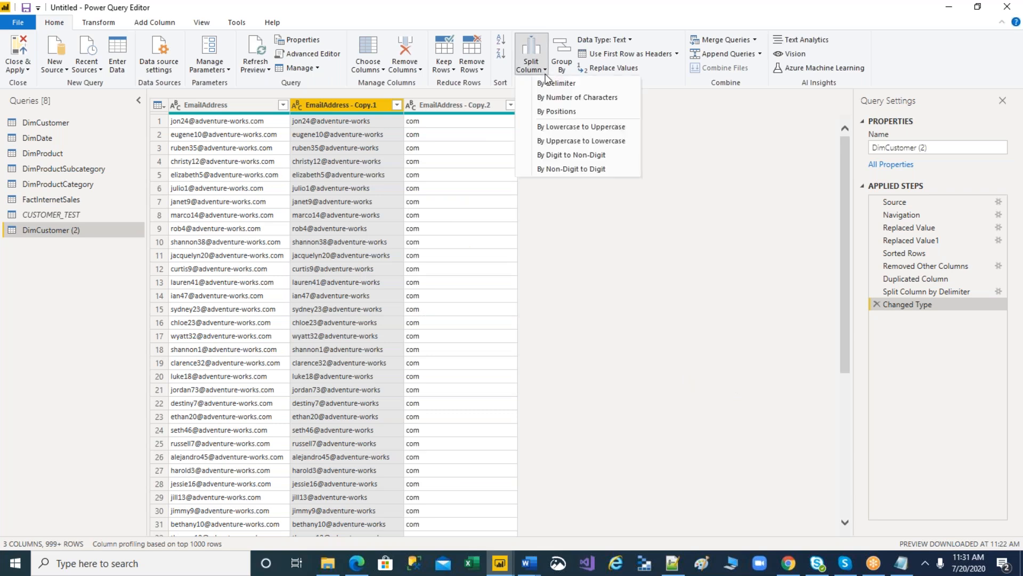
{"action": "left_click", "coordinate": [203, 105]}
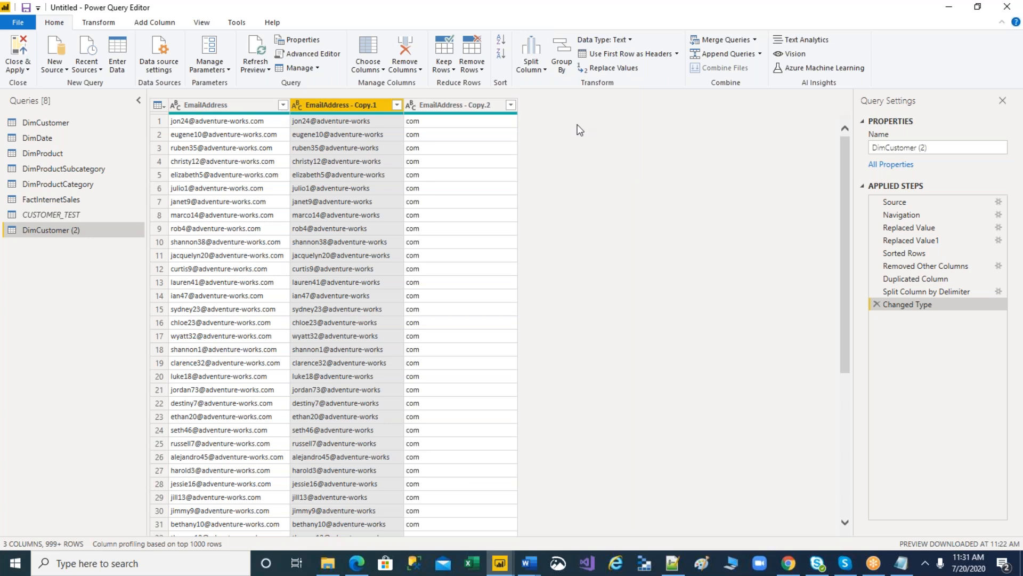
{"action": "left_click", "coordinate": [546, 69]}
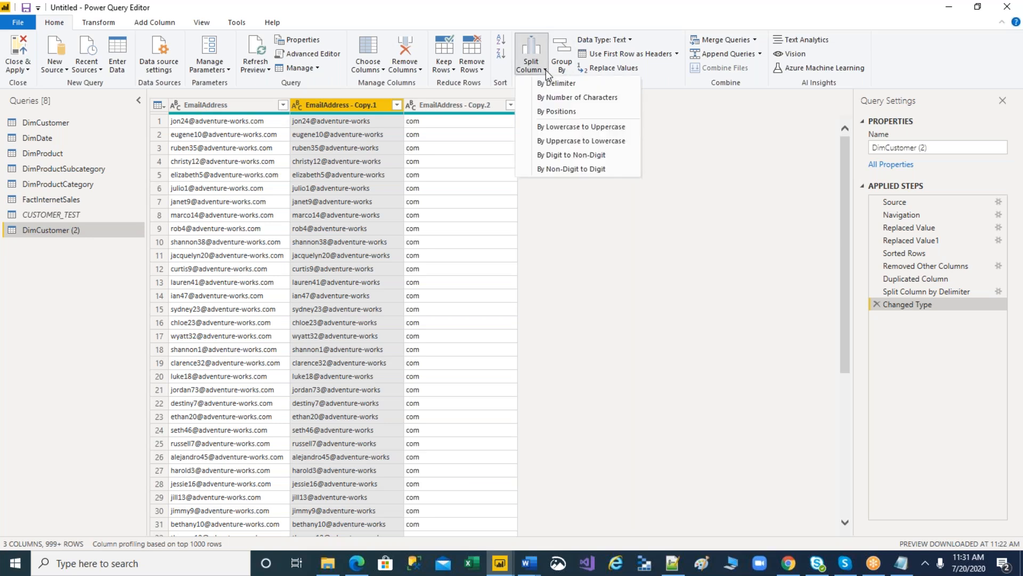
{"action": "left_click", "coordinate": [238, 112]}
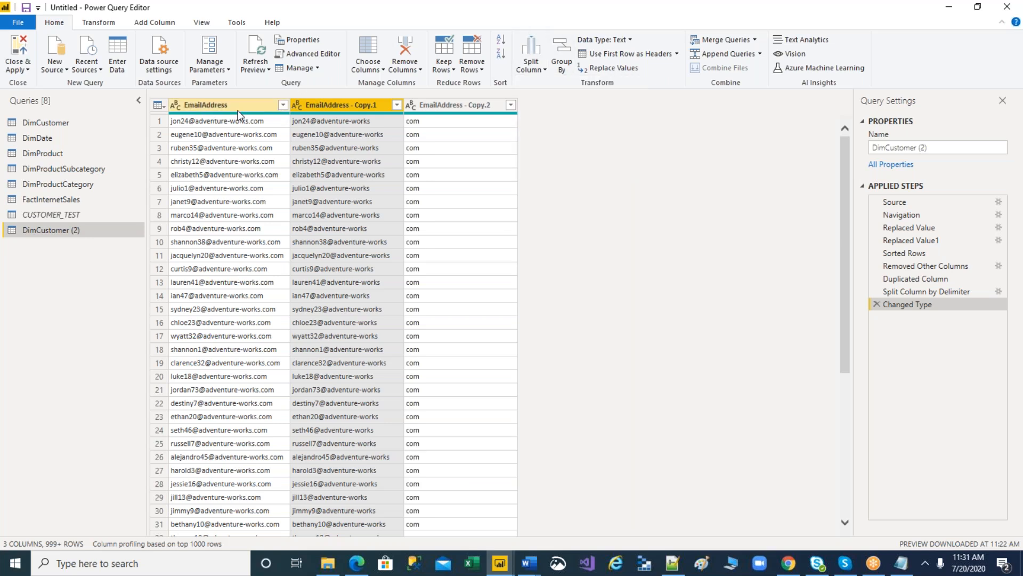
Select the EmailAddress column of DimCustomer (2), and display the DimCustomer query.
{"action": "left_click", "coordinate": [238, 105]}
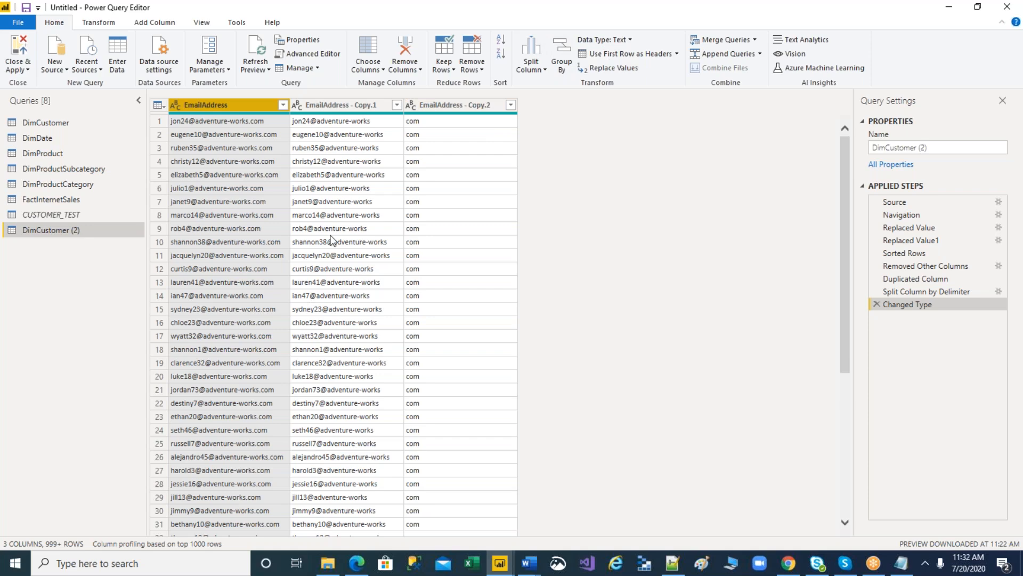
{"action": "left_click", "coordinate": [62, 123]}
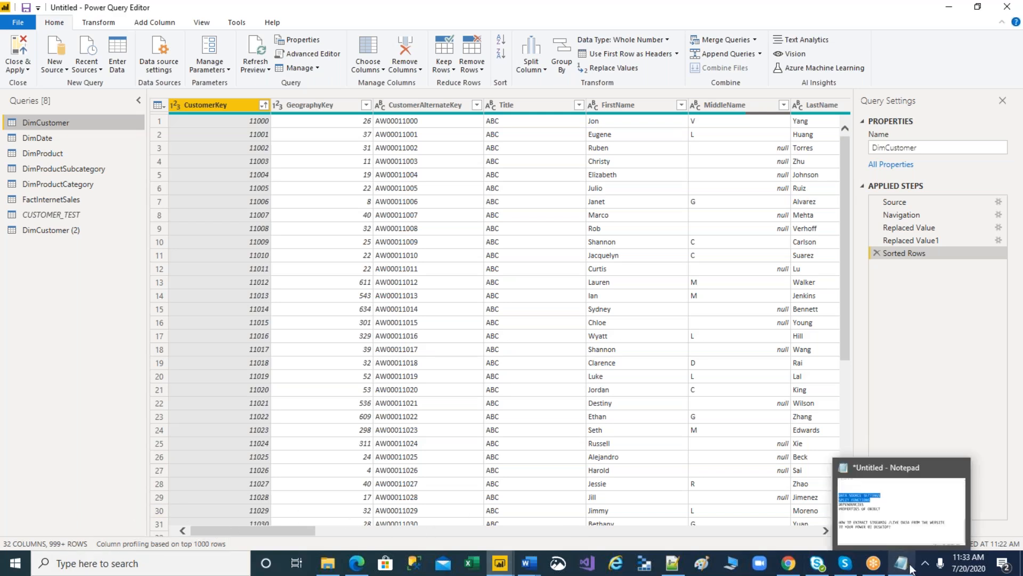
{"action": "left_click", "coordinate": [874, 564]}
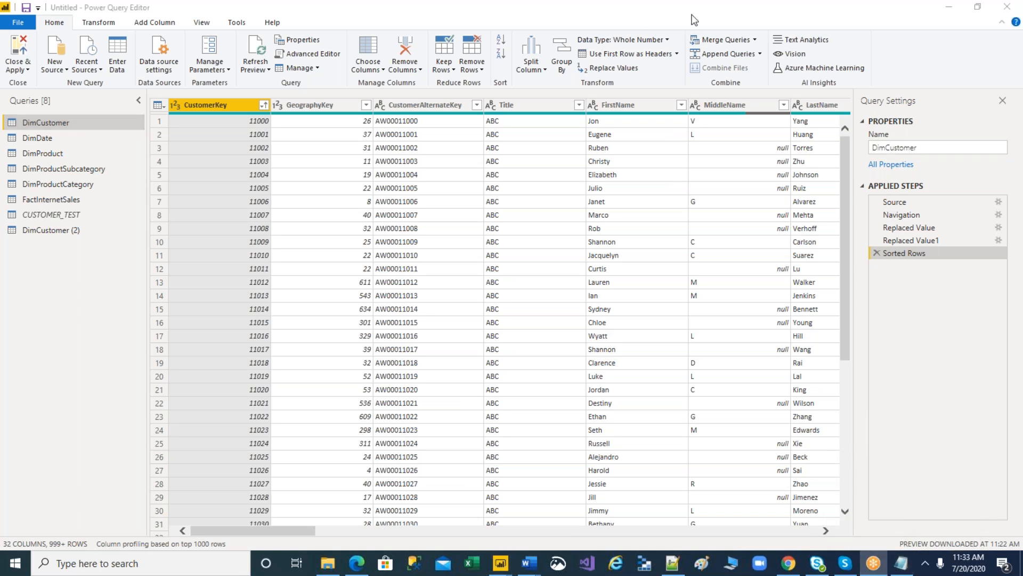